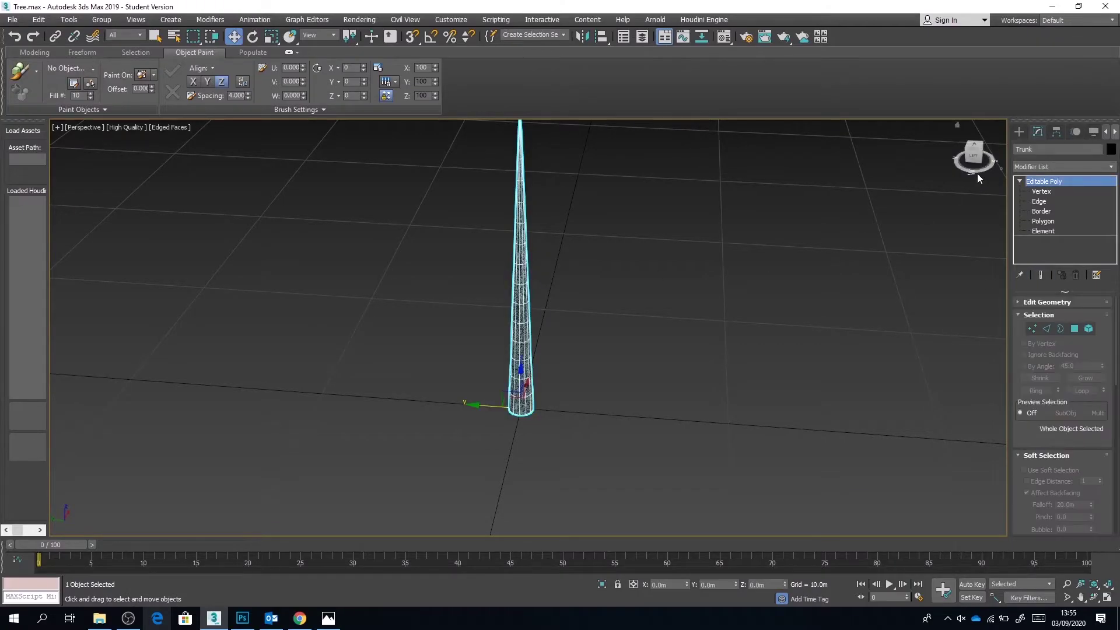
- Rename the trunk object as Trunk_Template and hide it from the viewport
{"action": "left_click", "coordinate": [1043, 150]}
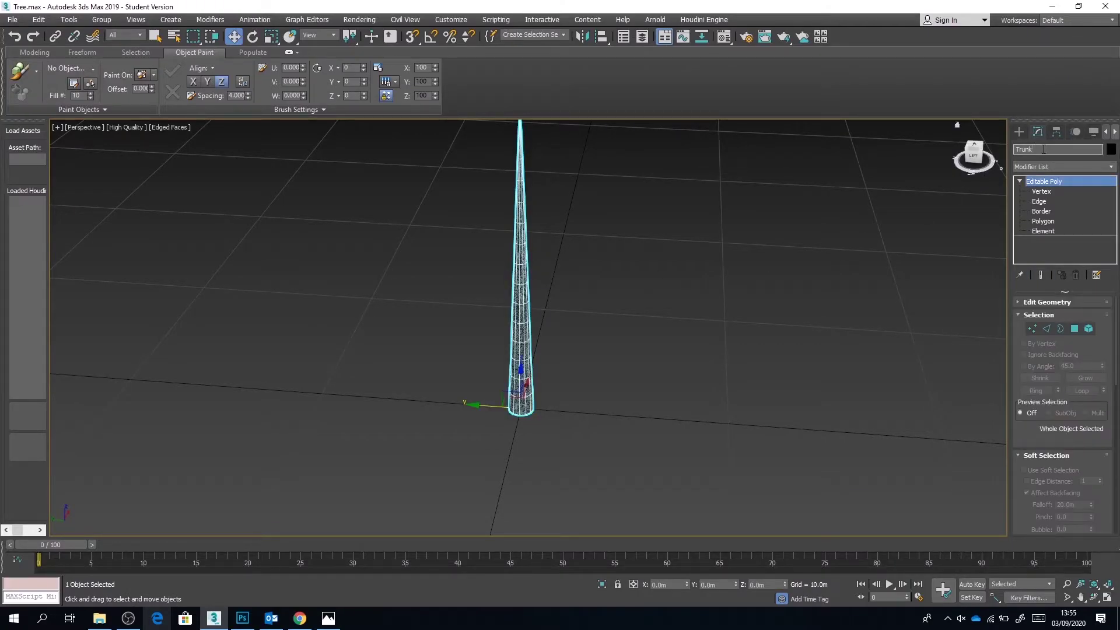
{"action": "type", "text": "_Template"}
{"action": "key", "text": "Return"}
{"action": "right_click", "coordinate": [519, 332]}
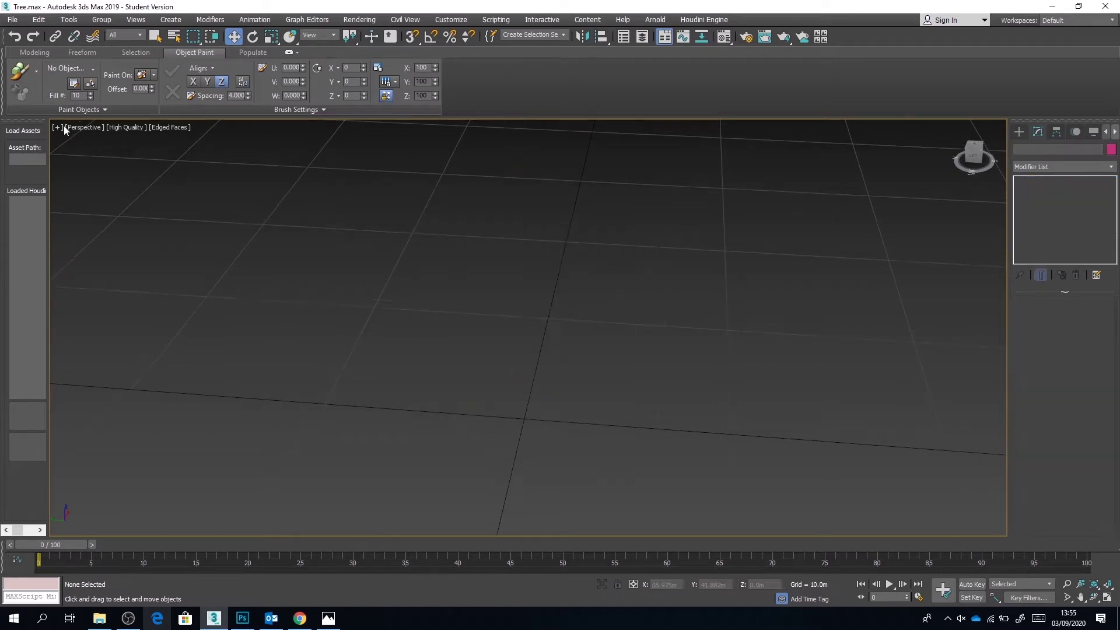
- Switch the viewport to the top view and create a plane 10 m long and 10 m wide
{"action": "left_click", "coordinate": [76, 127]}
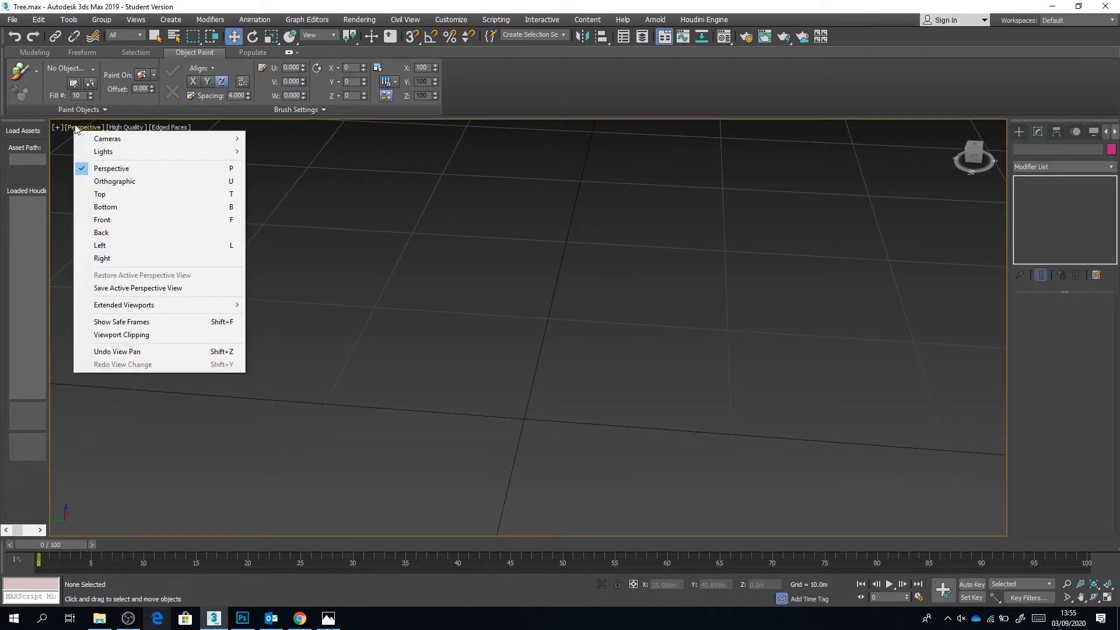
{"action": "left_click", "coordinate": [131, 195]}
{"action": "left_click", "coordinate": [1020, 131]}
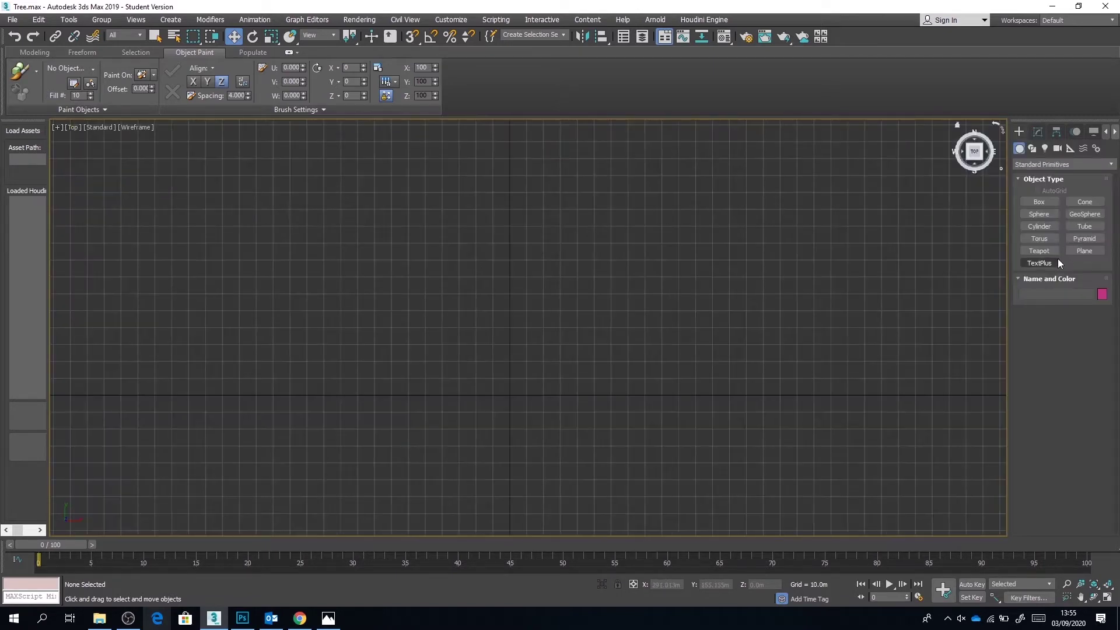
{"action": "left_click", "coordinate": [1079, 251]}
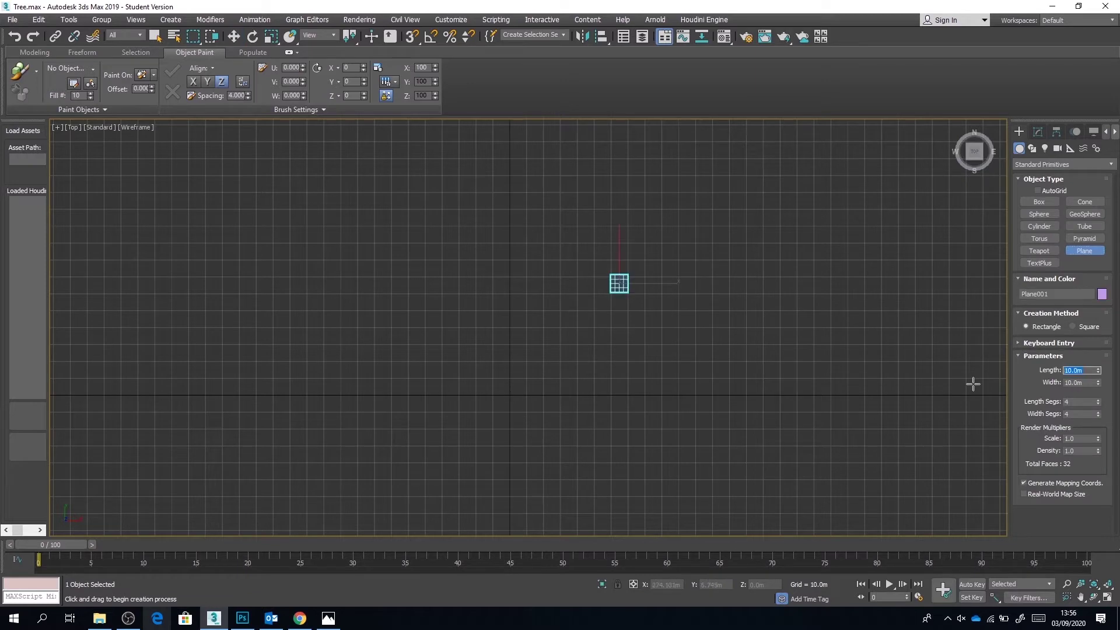
{"action": "middle_click_drag", "start_coordinate": [606, 325], "coordinate": [618, 313]}
- Move the 10 m plane to the origin by zeroing its X and Y positions
{"action": "left_click", "coordinate": [236, 36]}
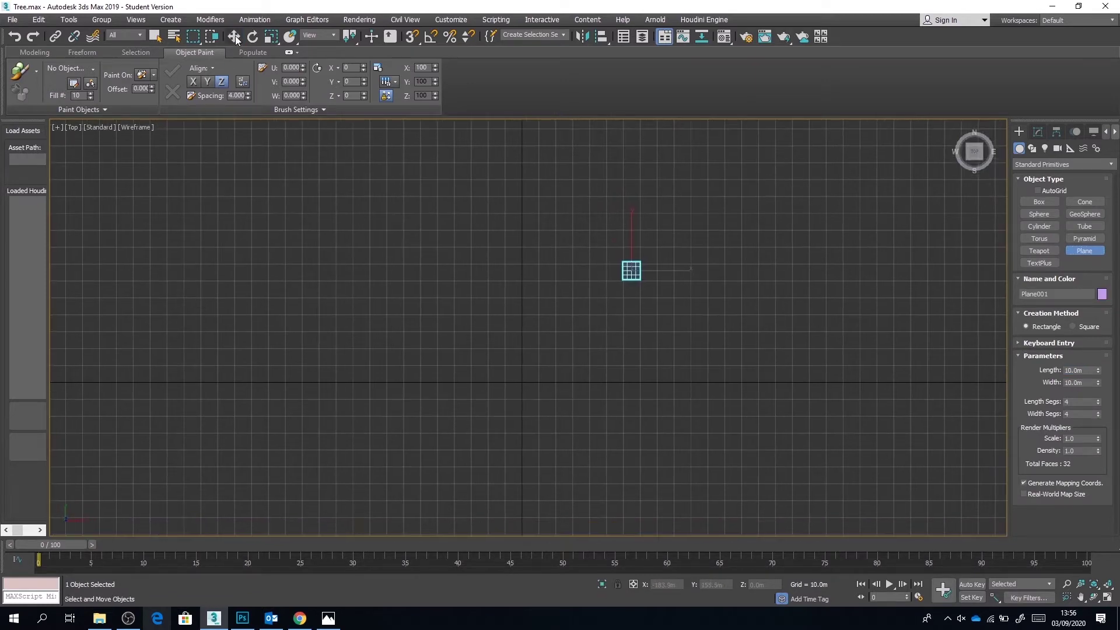
{"action": "left_click", "coordinate": [235, 38]}
{"action": "scroll", "coordinate": [239, 48], "scroll_direction": "up", "scroll_amount": 2}
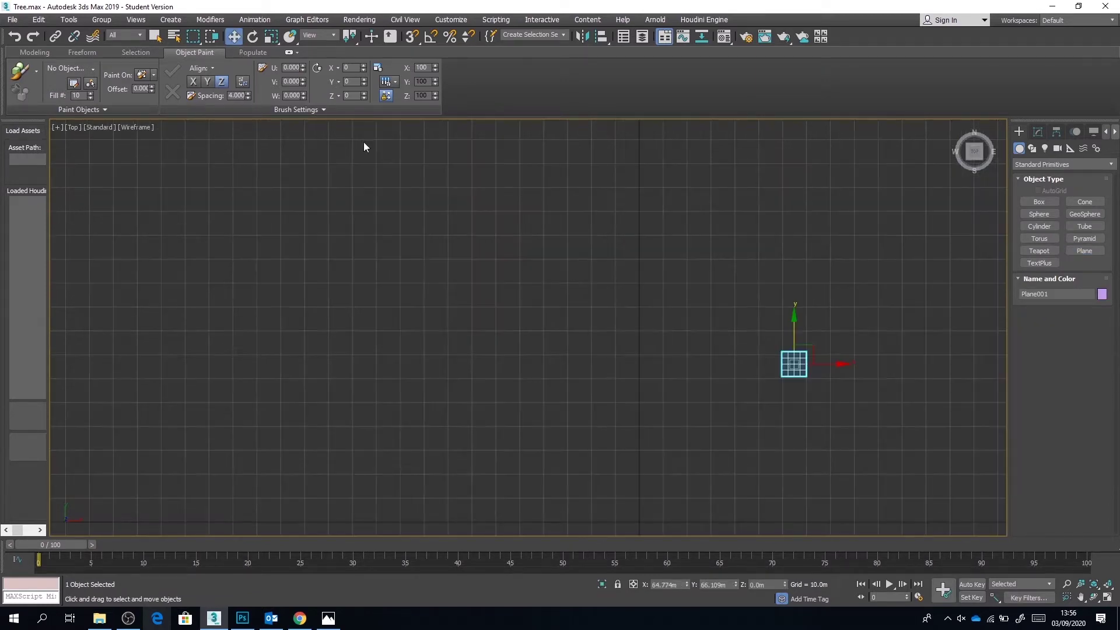
{"action": "middle_click_drag", "start_coordinate": [840, 409], "coordinate": [777, 311]}
{"action": "right_click", "coordinate": [686, 586]}
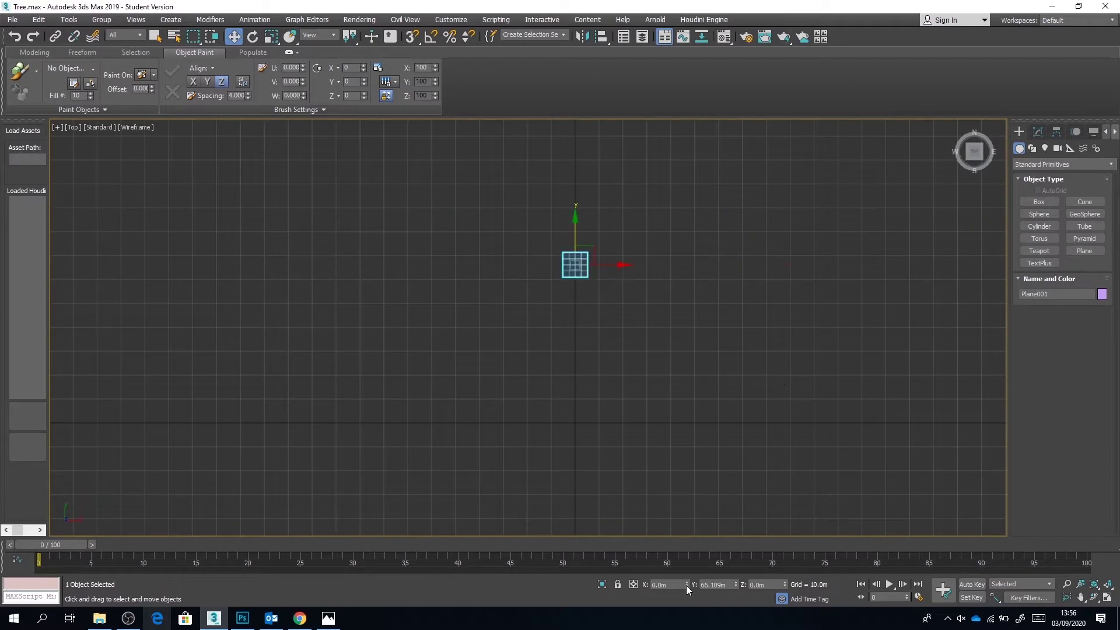
{"action": "right_click", "coordinate": [736, 584]}
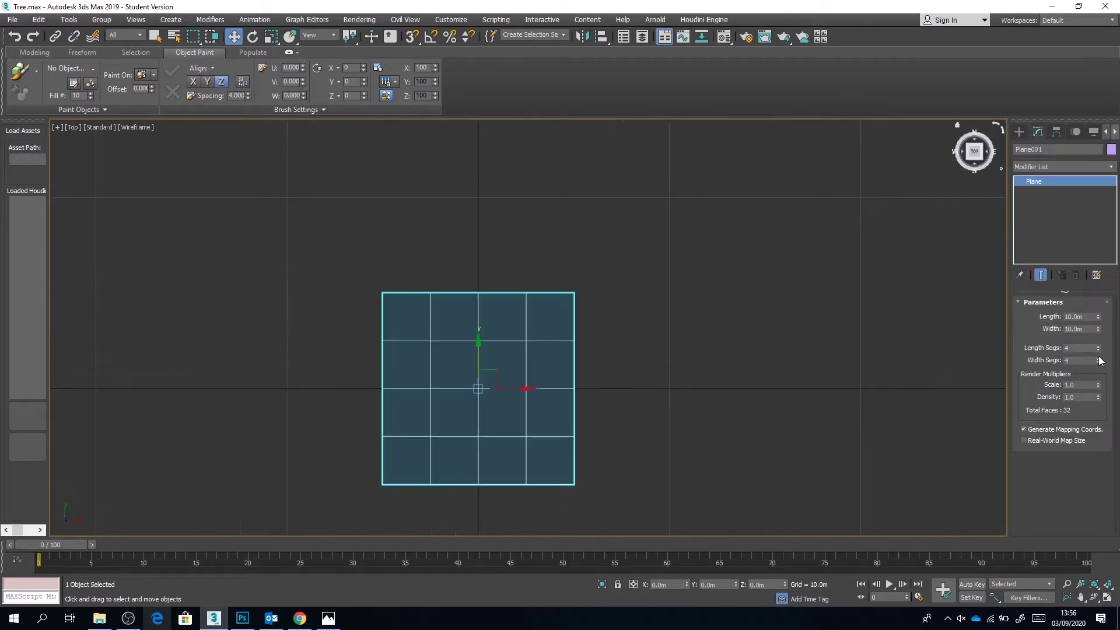
- Reduce the 10 m plane's length and width segments to 1 each
{"action": "right_click", "coordinate": [1098, 348]}
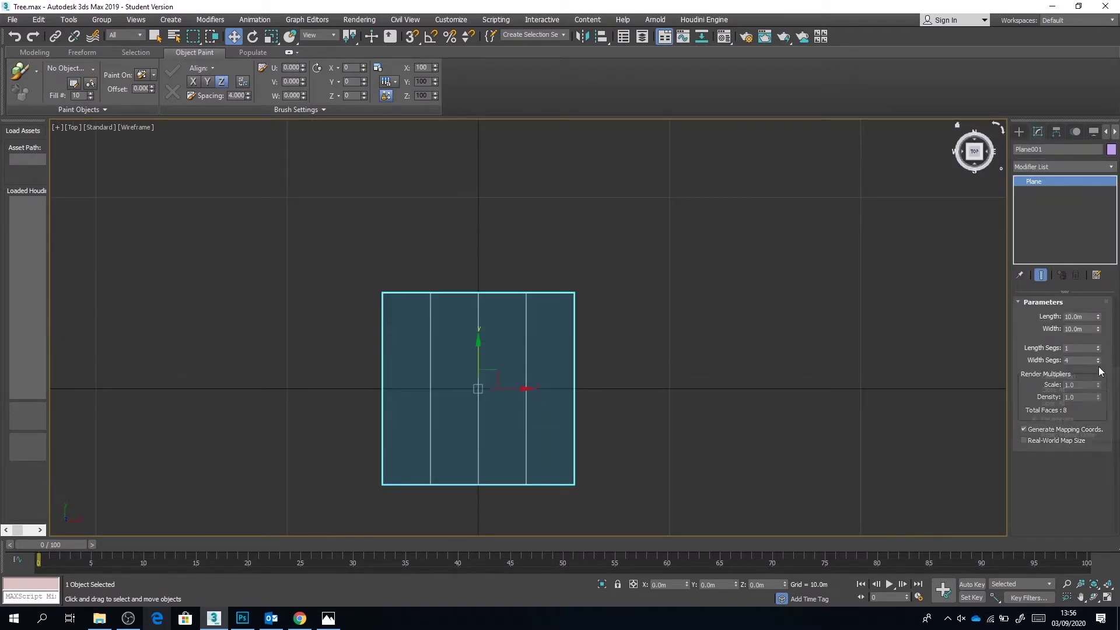
{"action": "right_click", "coordinate": [1100, 363]}
{"action": "left_click", "coordinate": [1100, 365]}
{"action": "right_click", "coordinate": [1099, 361]}
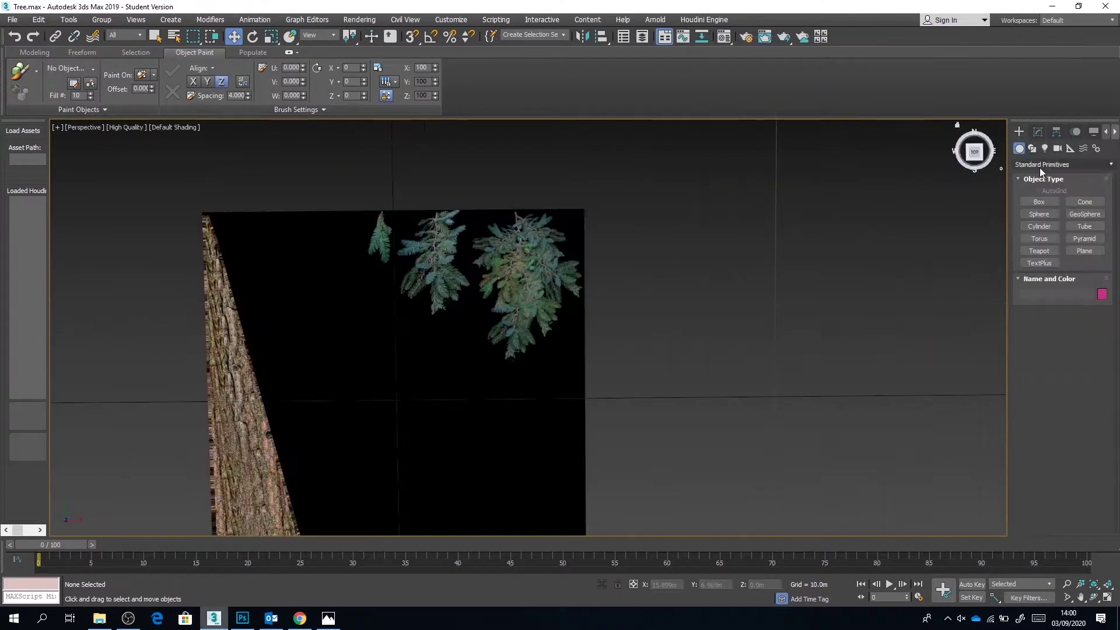
- Draw a plane about 1.46 m long and 0.76 m wide over the smallest branch image and name it Leaf C_Template
{"action": "left_click_drag", "start_coordinate": [424, 154], "coordinate": [525, 345]}
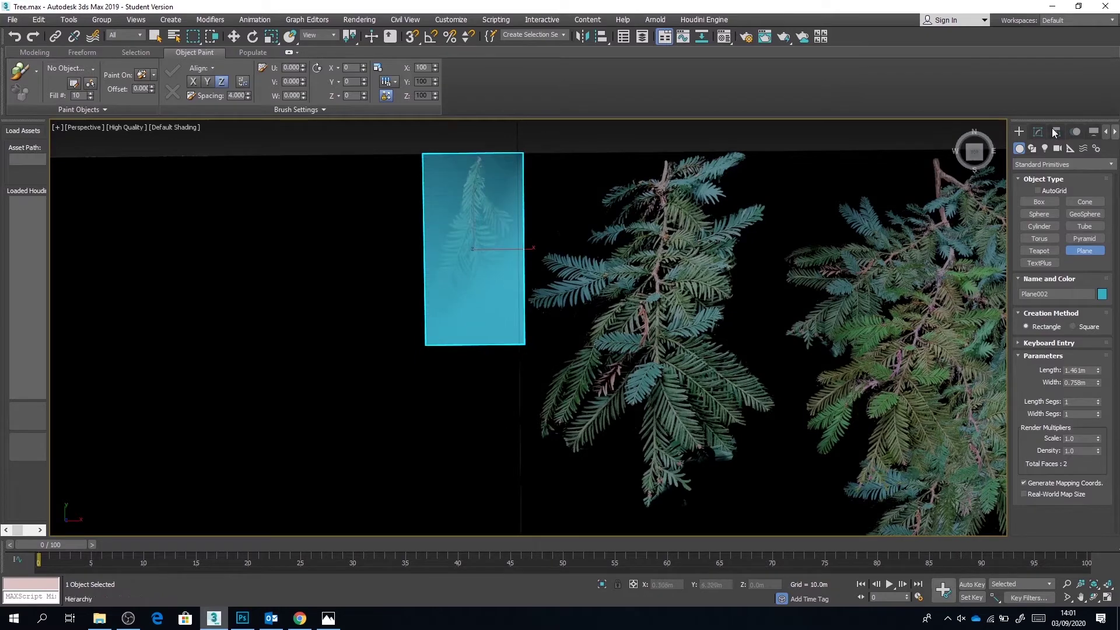
{"action": "left_click", "coordinate": [1038, 132]}
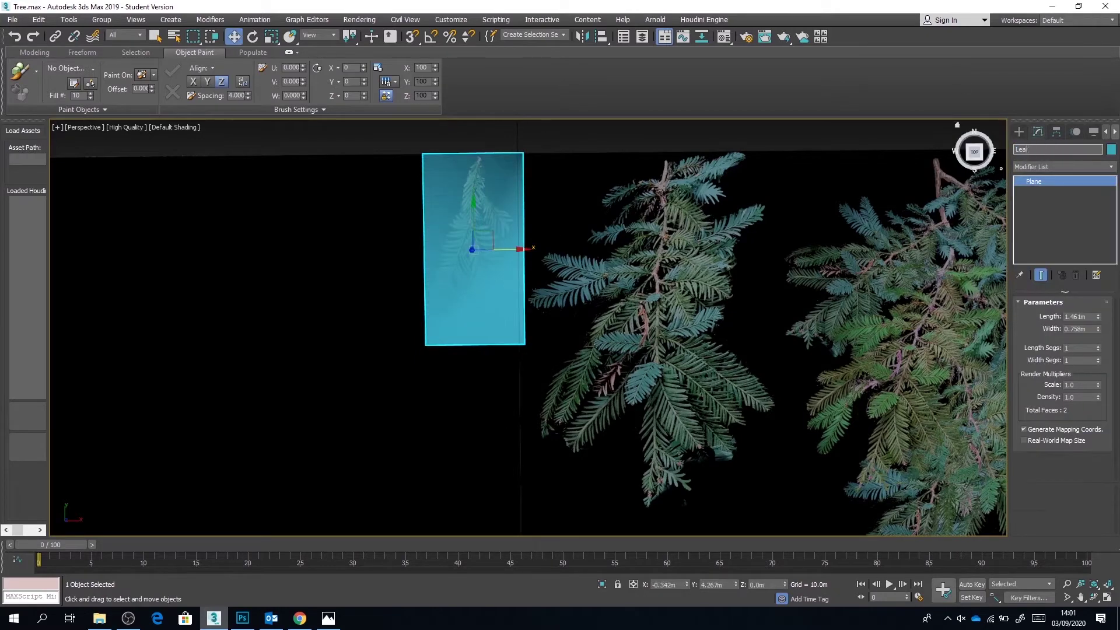
{"action": "type", "text": "Leaf C_Template"}
{"action": "key", "text": "Return"}
- Draw a second plane over the medium branch image and name it Leaf B_Template
{"action": "left_click", "coordinate": [1019, 132]}
{"action": "left_click", "coordinate": [1083, 250]}
{"action": "left_click_drag", "start_coordinate": [527, 152], "coordinate": [779, 508]}
{"action": "left_click", "coordinate": [1037, 132]}
{"action": "middle_click_drag", "start_coordinate": [782, 274], "coordinate": [576, 243]}
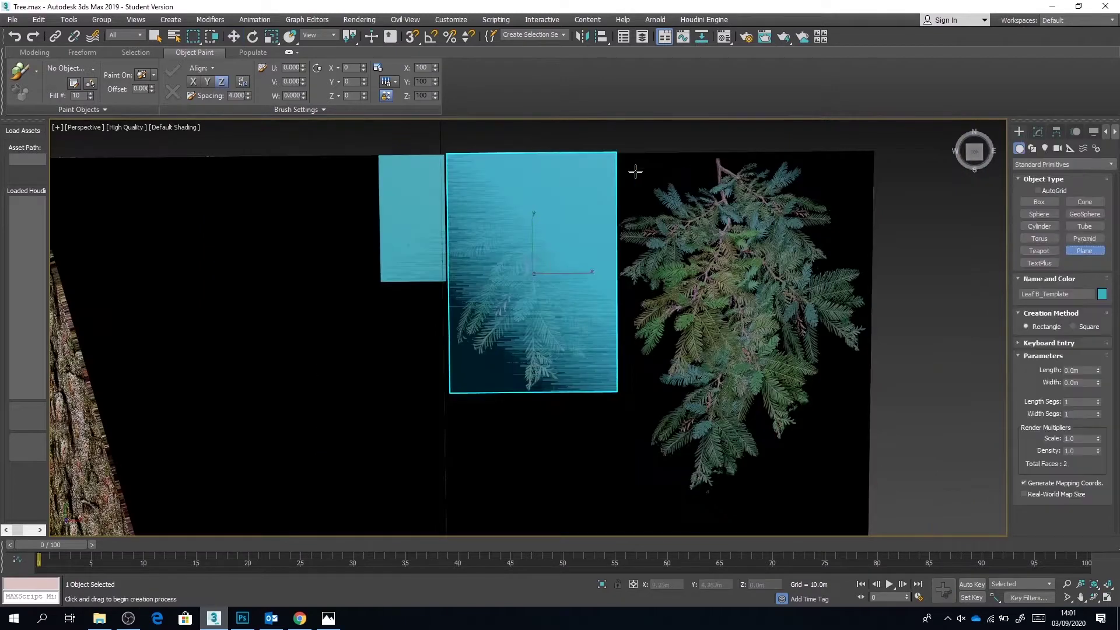
- Draw a plane about 4.04 m long and 2.93 m wide over the largest branch image and give it a Leaf name
{"action": "left_click_drag", "start_coordinate": [618, 150], "coordinate": [867, 495]}
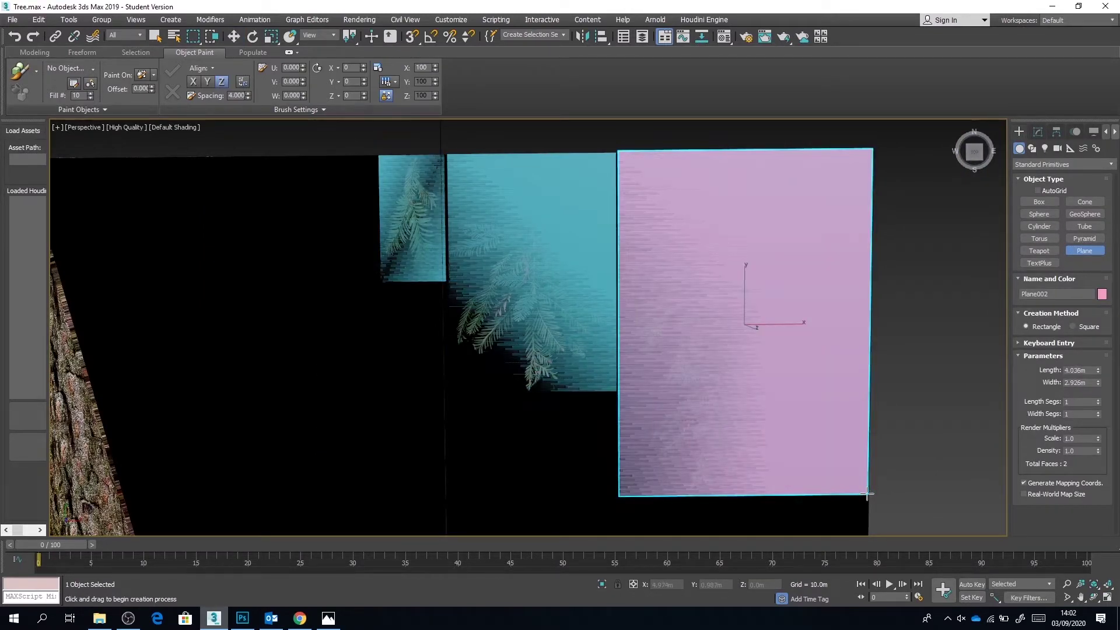
{"action": "left_click", "coordinate": [1038, 131]}
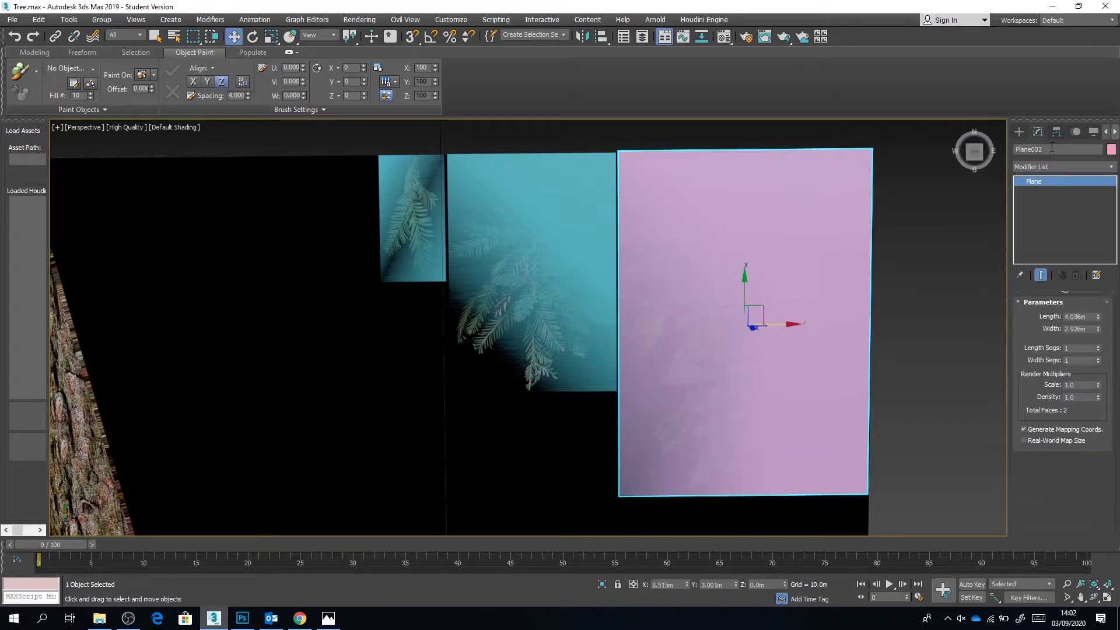
{"action": "left_click", "coordinate": [1071, 152]}
{"action": "type", "text": "Leaf"}
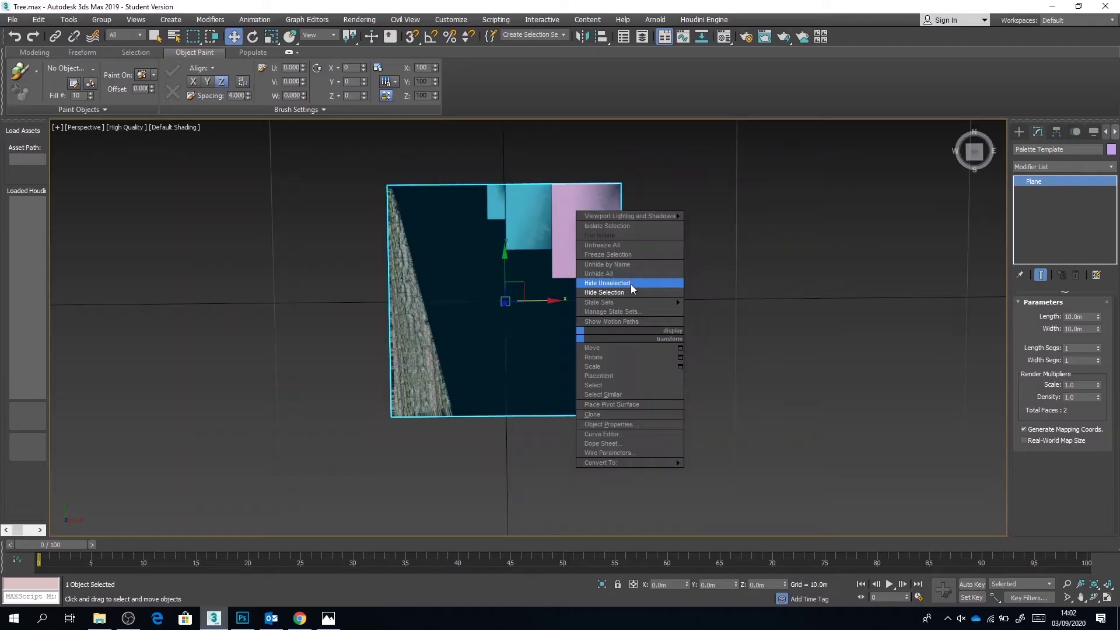
- Unhide all objects to bring back the trunk, and hide the Palette Template plane
{"action": "left_click", "coordinate": [634, 275]}
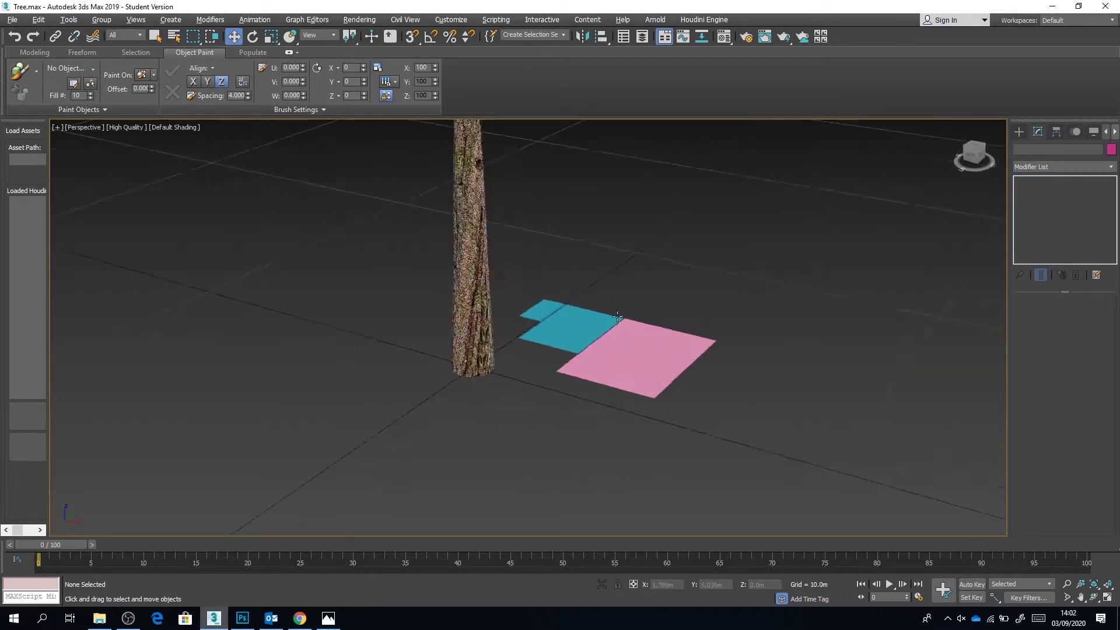
{"action": "middle_click_drag", "start_coordinate": [617, 316], "coordinate": [616, 313], "text": "alt"}
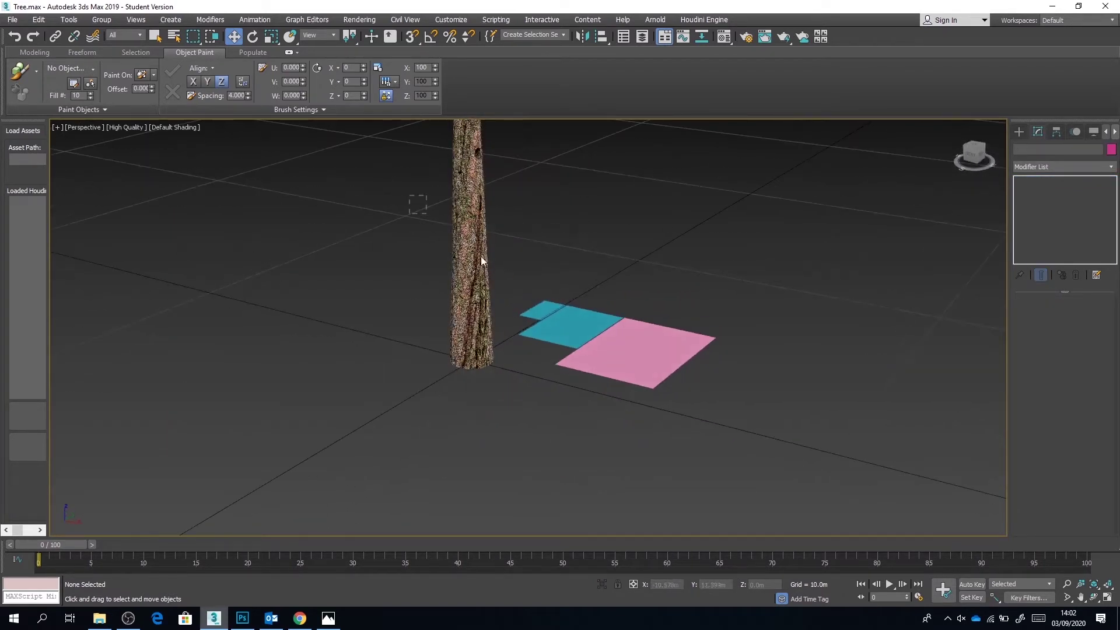
- Apply one Unwrap UVW modifier to the trunk and the three leaf planes together
{"action": "left_click_drag", "start_coordinate": [783, 408], "coordinate": [783, 408]}
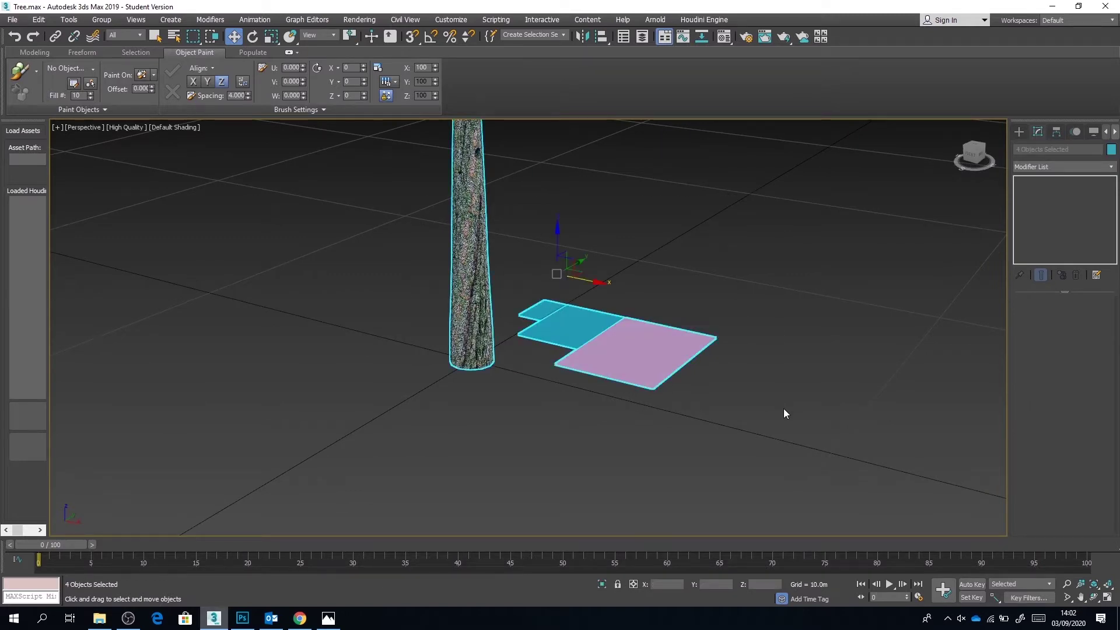
{"action": "left_click", "coordinate": [1059, 165]}
{"action": "type", "text": "u"}
{"action": "key", "text": "Return"}
{"action": "middle_click_drag", "start_coordinate": [673, 272], "coordinate": [774, 338], "text": "alt"}
{"action": "scroll", "coordinate": [1106, 464], "scroll_direction": "down", "scroll_amount": 3}
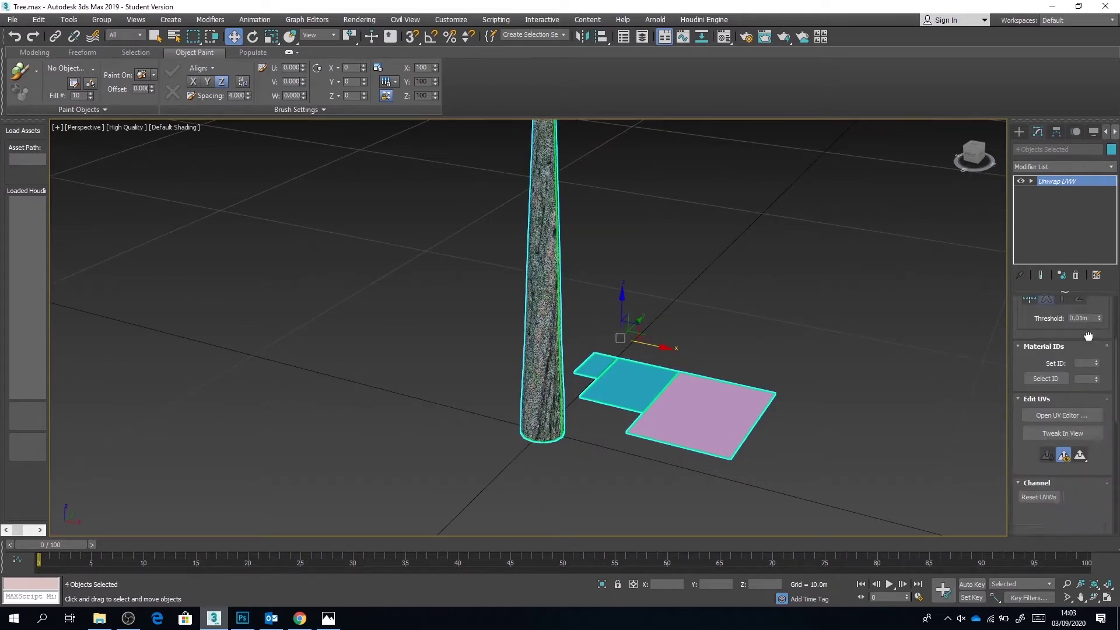
- Open the UV editor and load the Tree_Diffuse image as its background bitmap texture
{"action": "left_click", "coordinate": [1065, 414]}
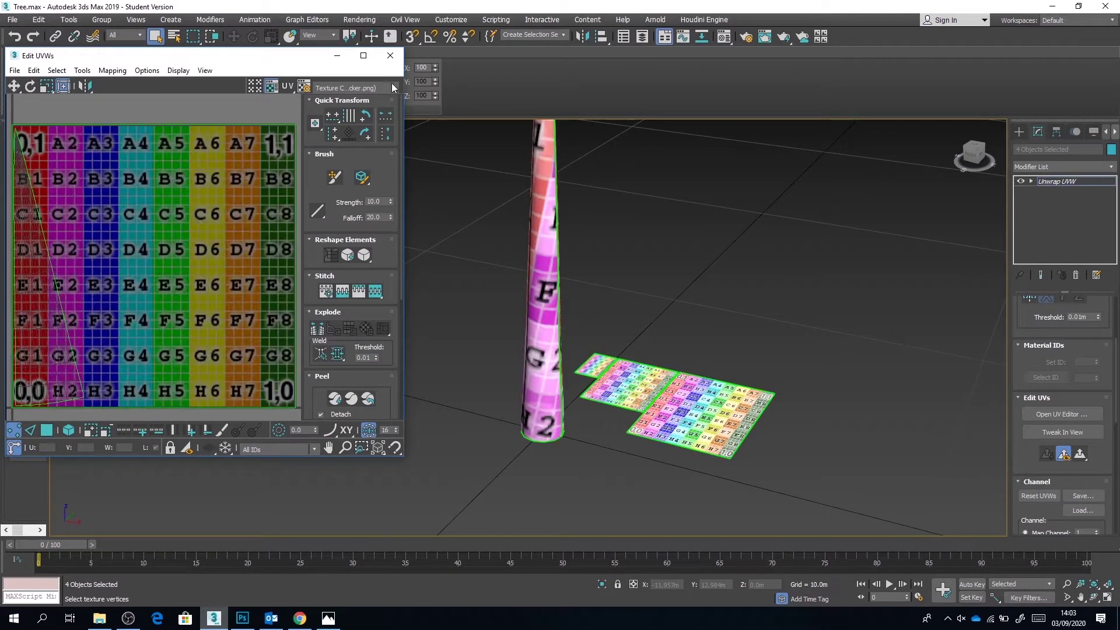
{"action": "left_click", "coordinate": [393, 88]}
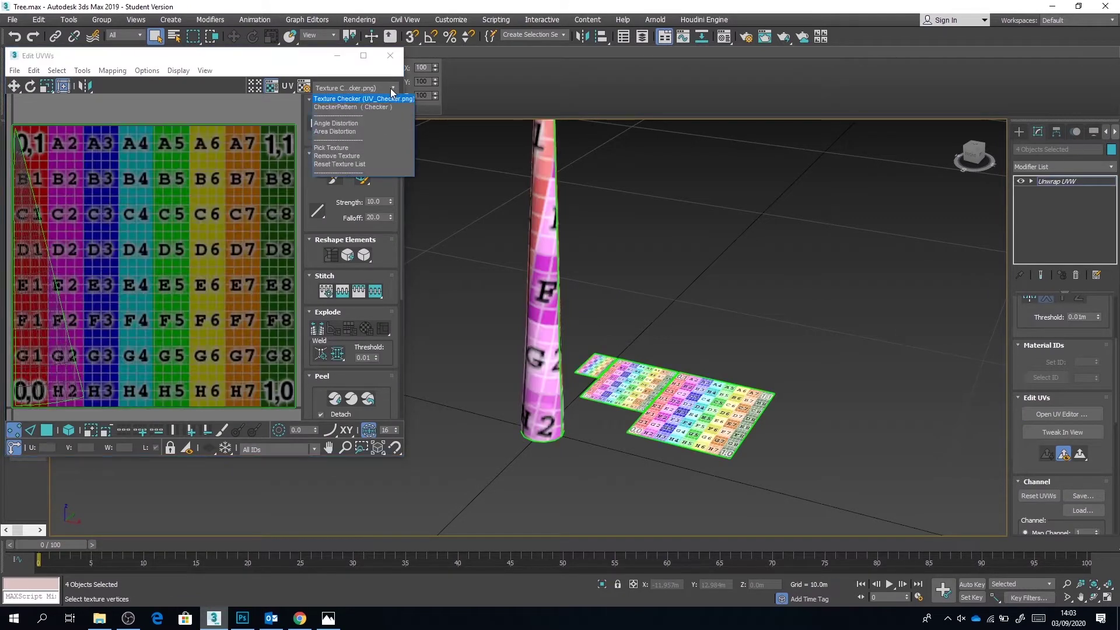
{"action": "left_click", "coordinate": [330, 148]}
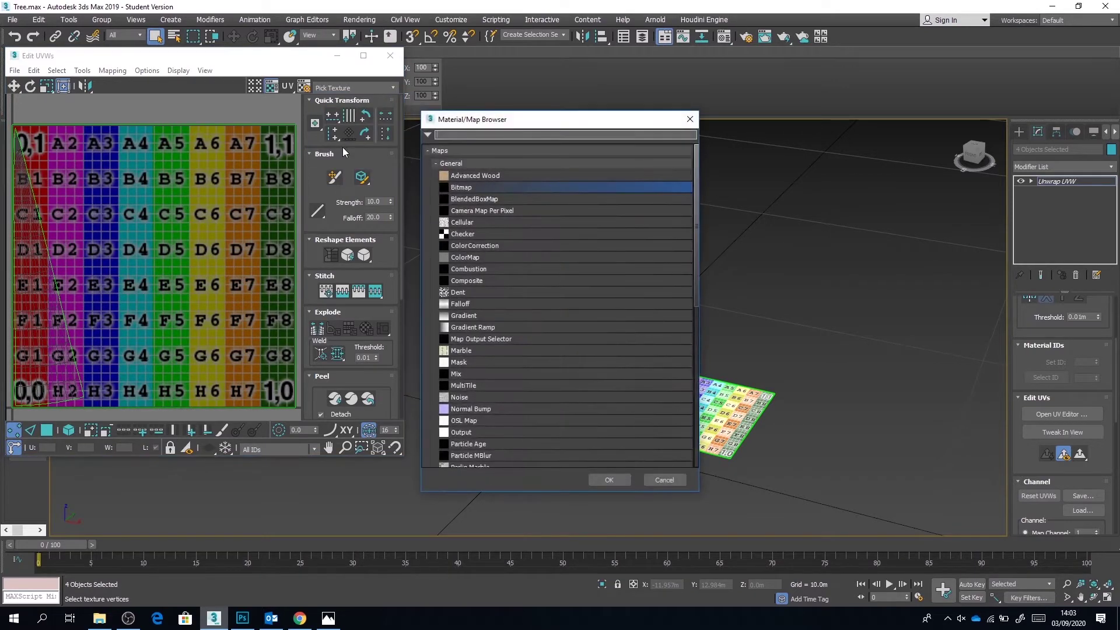
{"action": "double_click", "coordinate": [477, 191]}
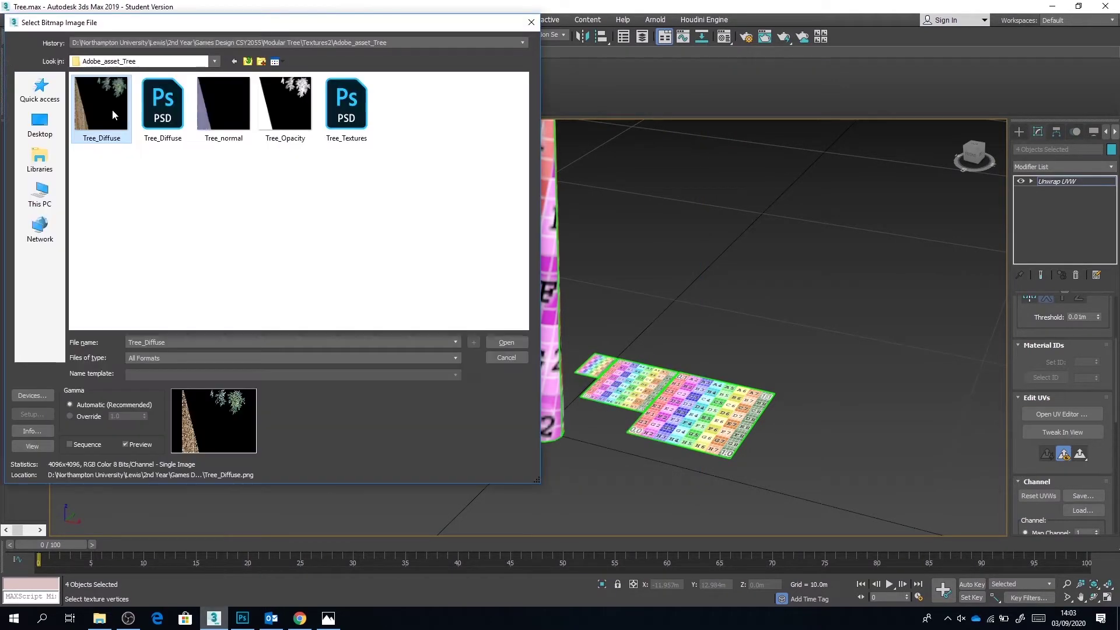
{"action": "double_click", "coordinate": [113, 115]}
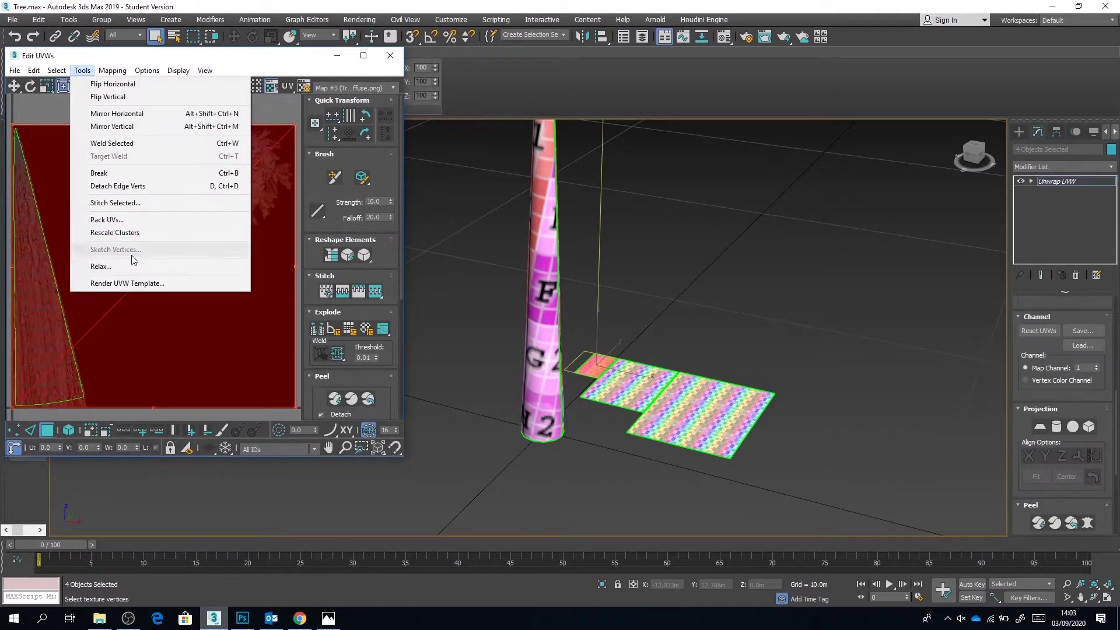
- Relax the smallest leaf plane's UVs by polygon angles
{"action": "left_click", "coordinate": [136, 265]}
{"action": "left_click", "coordinate": [155, 159]}
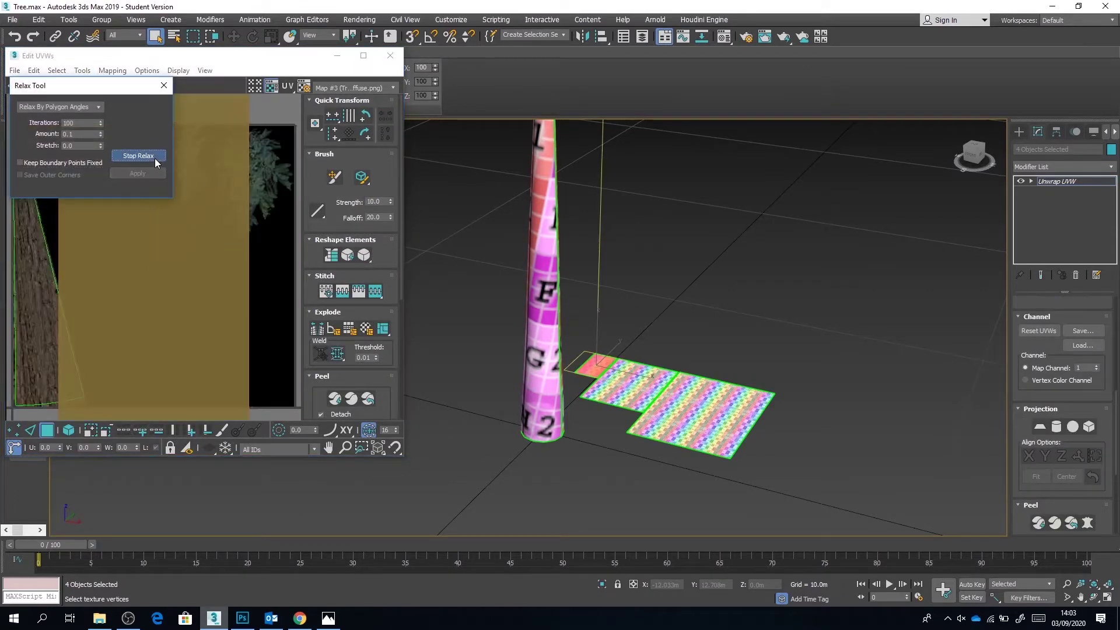
{"action": "left_click", "coordinate": [155, 157]}
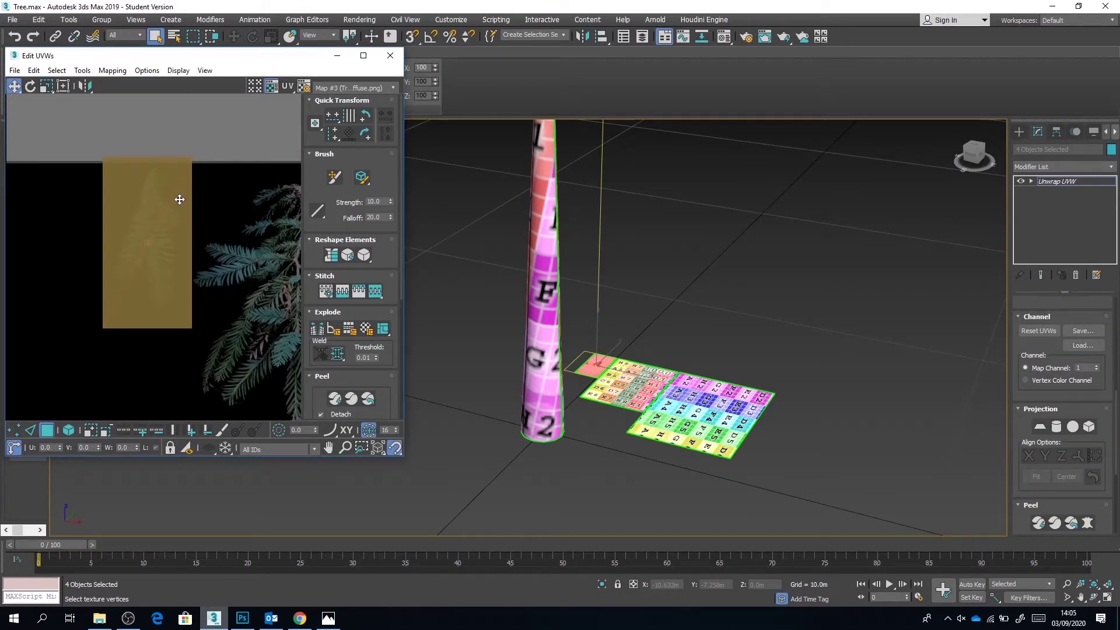
- Move and scale the smallest leaf plane's UV shell to frame the smallest branch in the texture
{"action": "scroll", "coordinate": [179, 200], "scroll_direction": "up", "scroll_amount": 4}
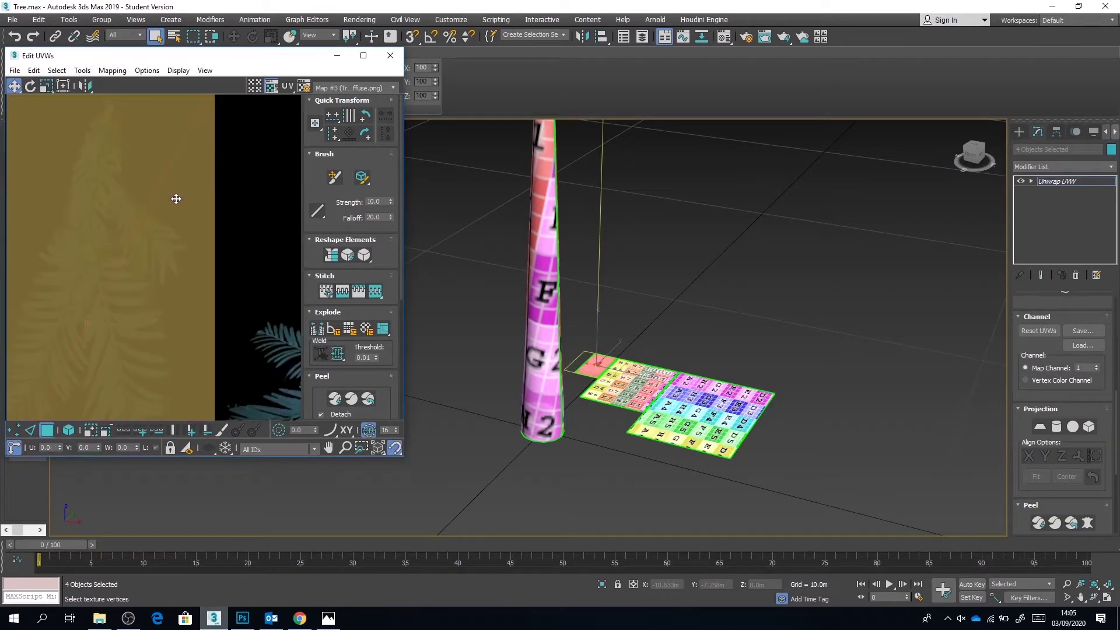
{"action": "scroll", "coordinate": [175, 198], "scroll_direction": "down", "scroll_amount": 3}
{"action": "left_click_drag", "start_coordinate": [173, 207], "coordinate": [175, 214]}
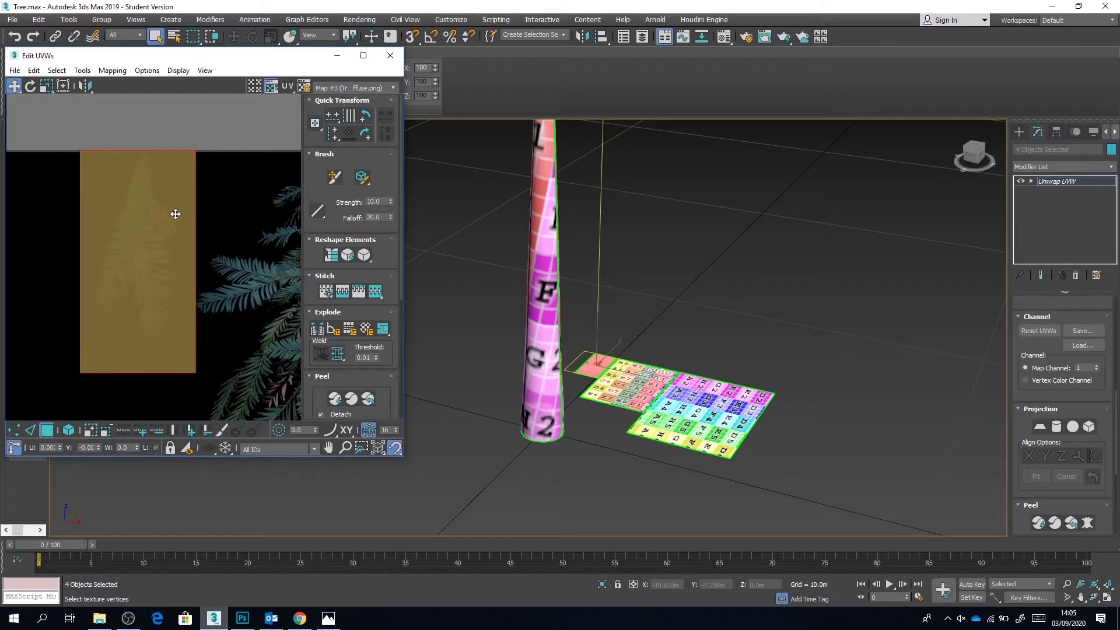
{"action": "left_click", "coordinate": [47, 86]}
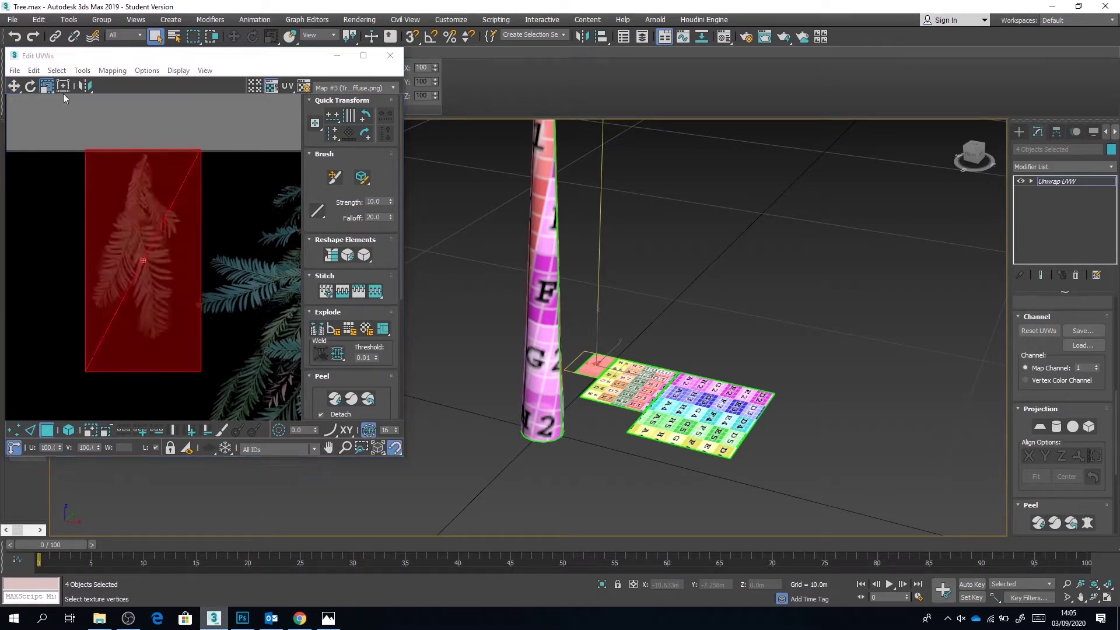
{"action": "left_click_drag", "start_coordinate": [145, 212], "coordinate": [117, 210]}
{"action": "key", "text": "w"}
{"action": "scroll", "coordinate": [175, 245], "scroll_direction": "up", "scroll_amount": 5}
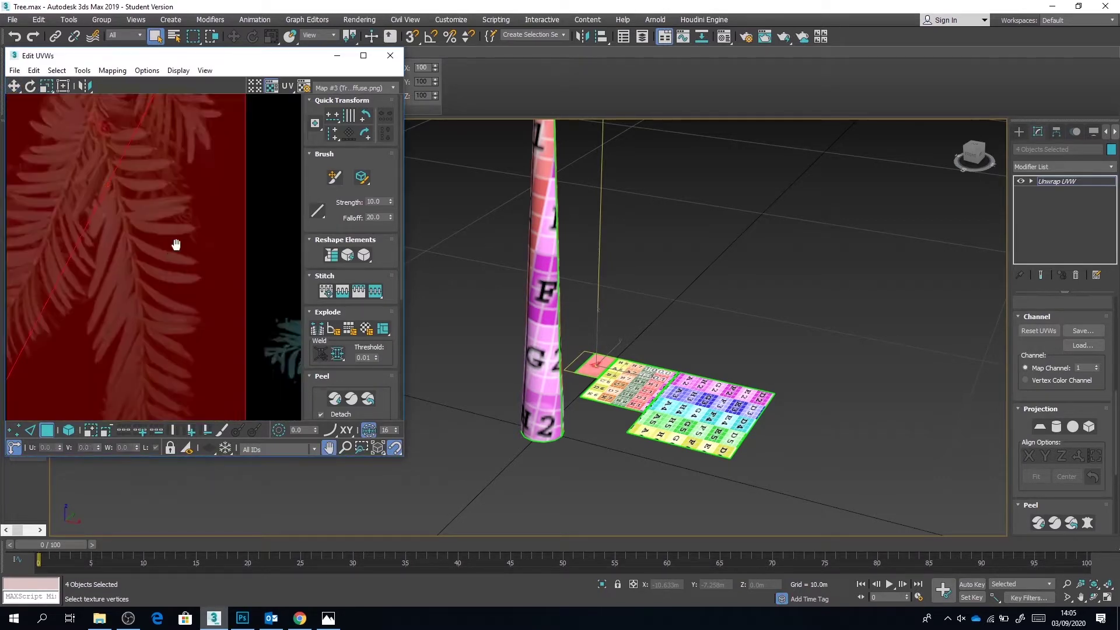
{"action": "middle_click_drag", "start_coordinate": [175, 245], "coordinate": [230, 210]}
{"action": "scroll", "coordinate": [230, 210], "scroll_direction": "down", "scroll_amount": 4}
- Scale the medium leaf plane's UV shell and place it over the medium branch in the texture
{"action": "scroll", "coordinate": [189, 220], "scroll_direction": "down", "scroll_amount": 7}
{"action": "key", "text": "r"}
{"action": "left_click_drag", "start_coordinate": [290, 202], "coordinate": [255, 235]}
{"action": "middle_click_drag", "start_coordinate": [255, 235], "coordinate": [188, 218]}
{"action": "key", "text": "w"}
{"action": "left_click_drag", "start_coordinate": [209, 208], "coordinate": [192, 232]}
{"action": "scroll", "coordinate": [178, 205], "scroll_direction": "up", "scroll_amount": 5}
{"action": "key", "text": "r"}
{"action": "middle_click_drag", "start_coordinate": [192, 232], "coordinate": [228, 203]}
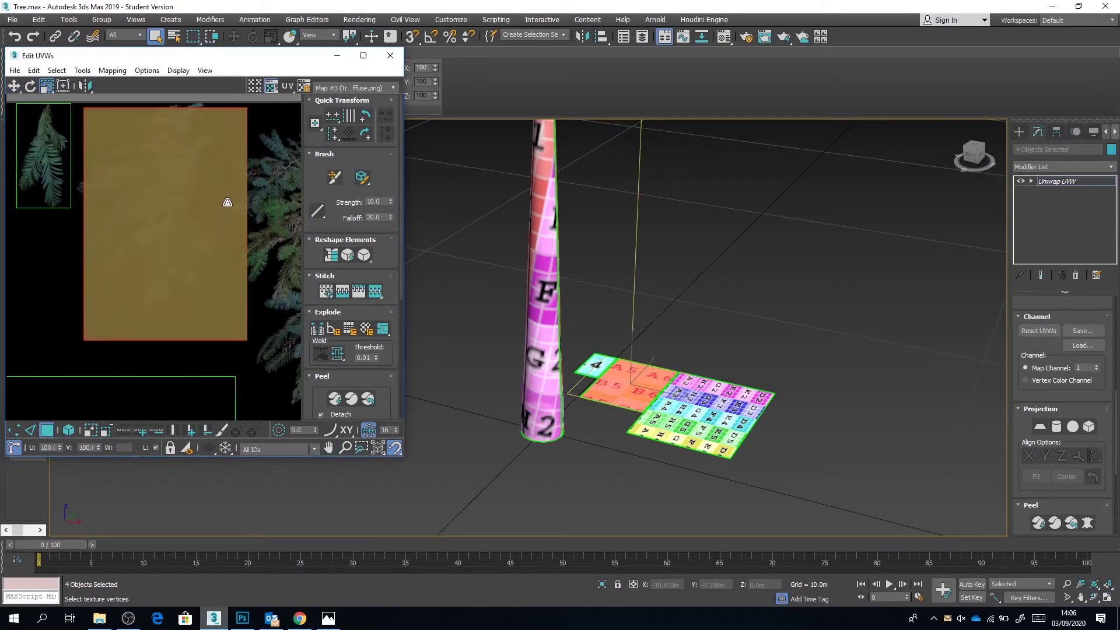
- Enlarge the UV editor window and fine-tune the medium UV shell's size and position around the medium branch
{"action": "left_click_drag", "start_coordinate": [403, 455], "coordinate": [457, 492]}
{"action": "middle_click_drag", "start_coordinate": [241, 245], "coordinate": [283, 285]}
{"action": "left_click_drag", "start_coordinate": [282, 286], "coordinate": [285, 291]}
{"action": "key", "text": "w"}
{"action": "left_click_drag", "start_coordinate": [218, 197], "coordinate": [202, 182]}
{"action": "scroll", "coordinate": [240, 237], "scroll_direction": "up", "scroll_amount": 3}
{"action": "middle_click_drag", "start_coordinate": [240, 237], "coordinate": [223, 190]}
{"action": "left_click_drag", "start_coordinate": [258, 224], "coordinate": [253, 220]}
{"action": "scroll", "coordinate": [253, 221], "scroll_direction": "down", "scroll_amount": 3}
{"action": "scroll", "coordinate": [138, 168], "scroll_direction": "up", "scroll_amount": 4}
{"action": "middle_click_drag", "start_coordinate": [137, 168], "coordinate": [129, 160]}
{"action": "scroll", "coordinate": [130, 163], "scroll_direction": "down", "scroll_amount": 7}
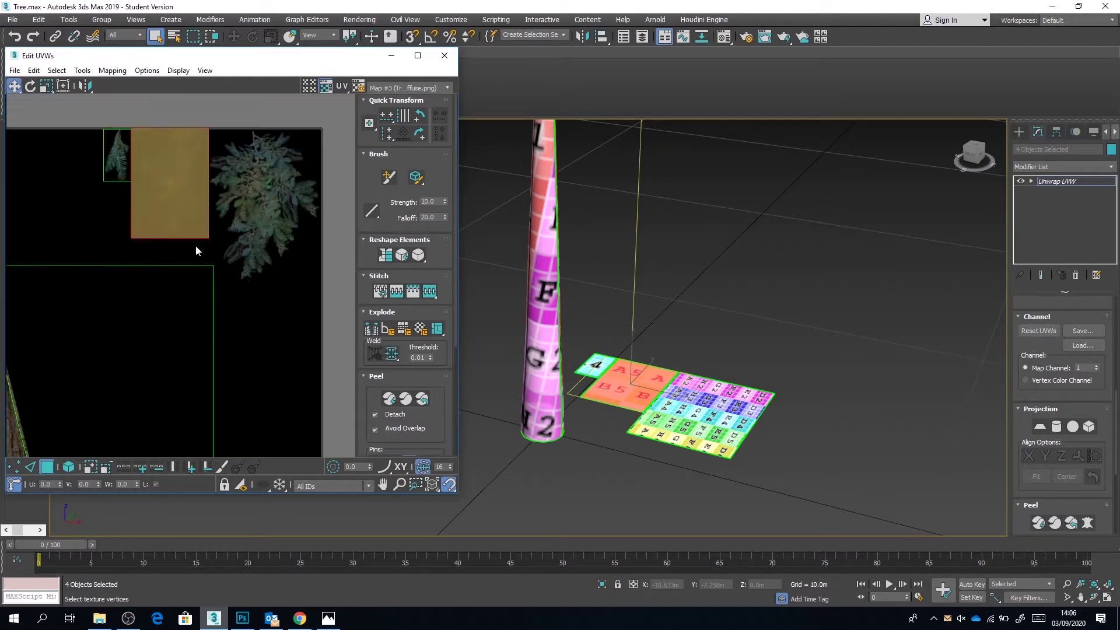
- Move and scale the largest leaf plane's UV shell over the largest branch, aligning its edge with the medium shell
{"action": "left_click_drag", "start_coordinate": [80, 305], "coordinate": [250, 175]}
{"action": "key", "text": "r"}
{"action": "key", "text": "w"}
{"action": "scroll", "coordinate": [218, 176], "scroll_direction": "up", "scroll_amount": 5}
{"action": "middle_click_drag", "start_coordinate": [218, 176], "coordinate": [210, 220]}
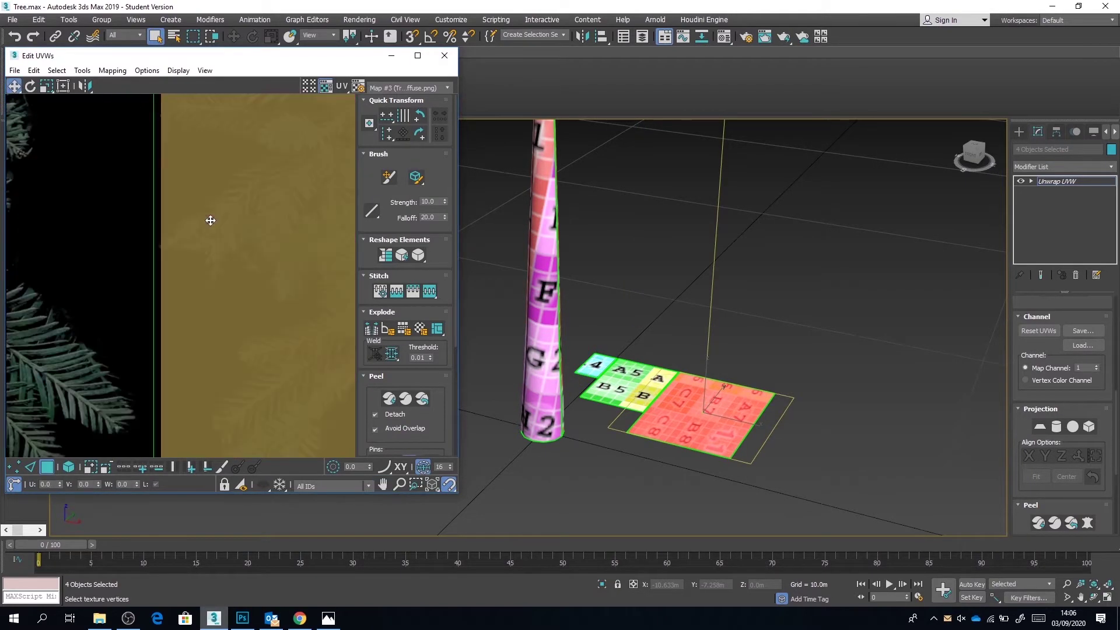
{"action": "left_click_drag", "start_coordinate": [210, 220], "coordinate": [207, 220]}
{"action": "scroll", "coordinate": [206, 220], "scroll_direction": "down", "scroll_amount": 3}
{"action": "middle_click_drag", "start_coordinate": [253, 243], "coordinate": [180, 263]}
- Align the largest UV shell with the texture's upper border and fine-tune its scale around the largest branch
{"action": "left_click_drag", "start_coordinate": [14, 86], "coordinate": [14, 119]}
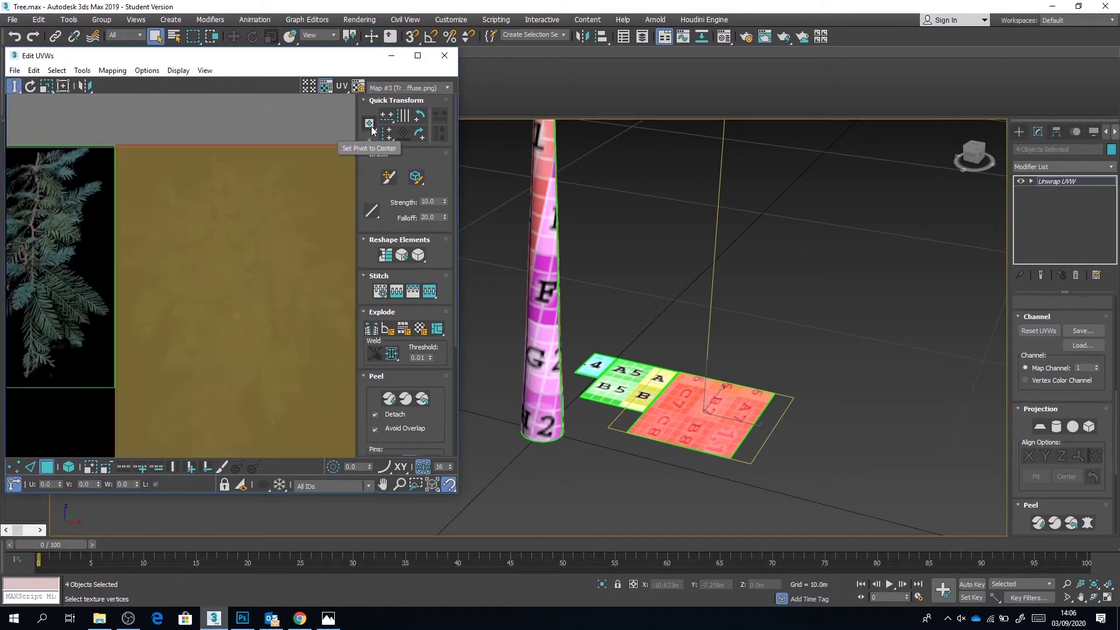
{"action": "left_click_drag", "start_coordinate": [370, 125], "coordinate": [370, 108]}
{"action": "left_click", "coordinate": [47, 86]}
{"action": "middle_click_drag", "start_coordinate": [303, 284], "coordinate": [214, 209]}
{"action": "left_click_drag", "start_coordinate": [215, 209], "coordinate": [214, 204]}
{"action": "scroll", "coordinate": [243, 220], "scroll_direction": "up", "scroll_amount": 3}
{"action": "mouse_move", "coordinate": [242, 220]}
{"action": "middle_mouse_down"}
{"action": "mouse_move", "coordinate": [243, 249]}
{"action": "mouse_move", "coordinate": [248, 202]}
{"action": "middle_mouse_up"}
{"action": "scroll", "coordinate": [242, 249], "scroll_direction": "down", "scroll_amount": 6}
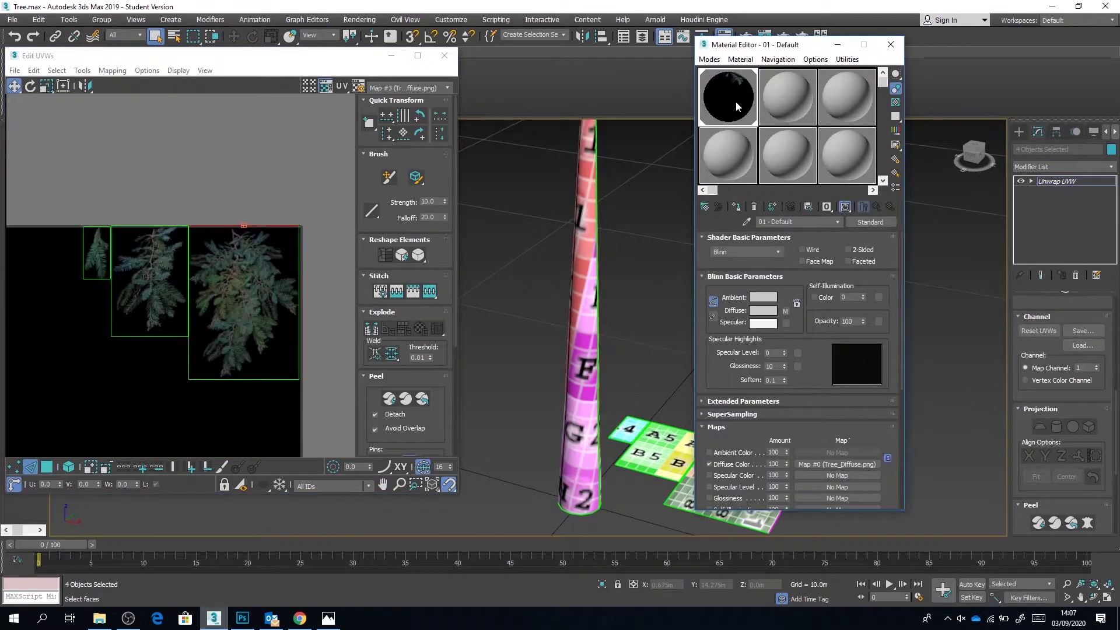
- Assign the Tree_Diffuse material to the selected trunk and leaf planes, and minimize the Material Editor
{"action": "left_click_drag", "start_coordinate": [738, 107], "coordinate": [644, 465]}
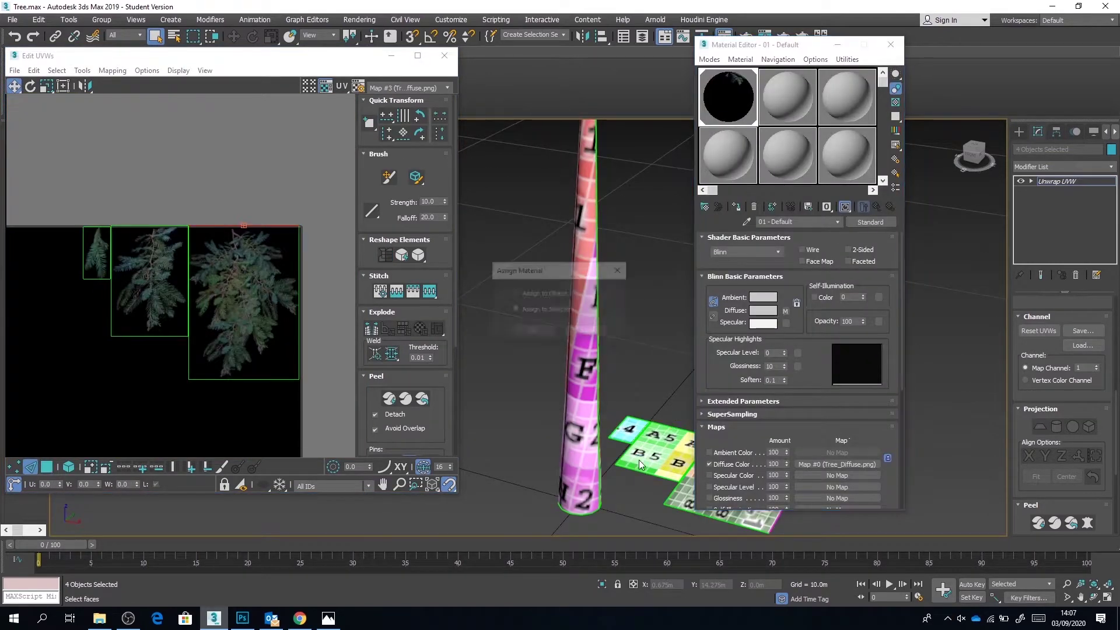
{"action": "left_click", "coordinate": [532, 332]}
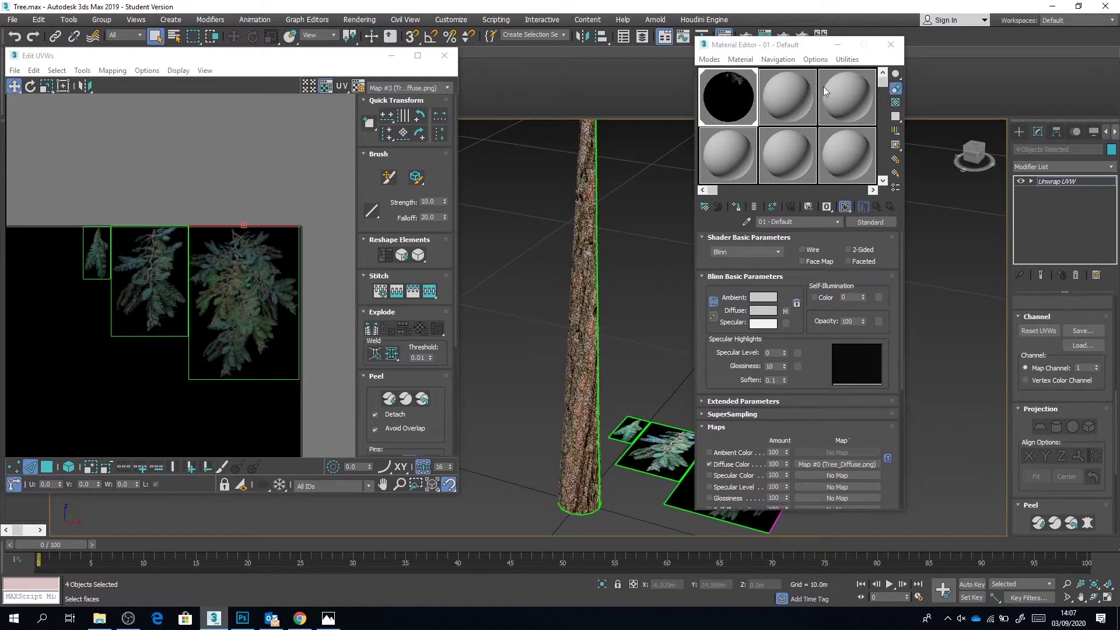
{"action": "left_click", "coordinate": [837, 45]}
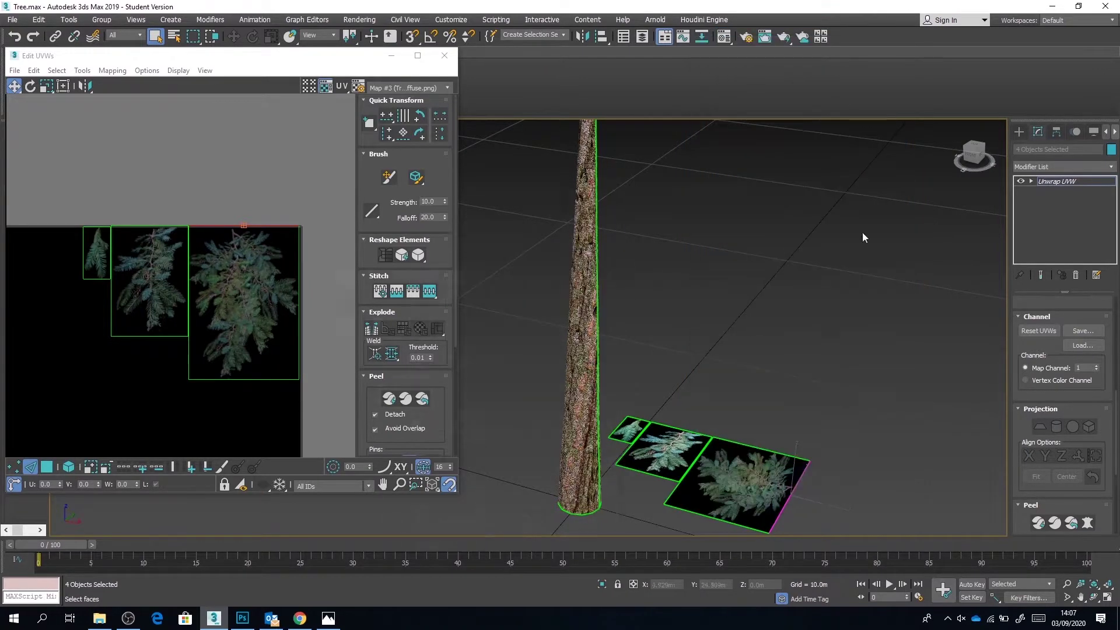
- Collapse the Unwrap UVW modifier on the trunk and the three leaf planes
{"action": "middle_click_drag", "start_coordinate": [828, 345], "coordinate": [840, 251]}
{"action": "scroll", "coordinate": [781, 358], "scroll_direction": "up", "scroll_amount": 2}
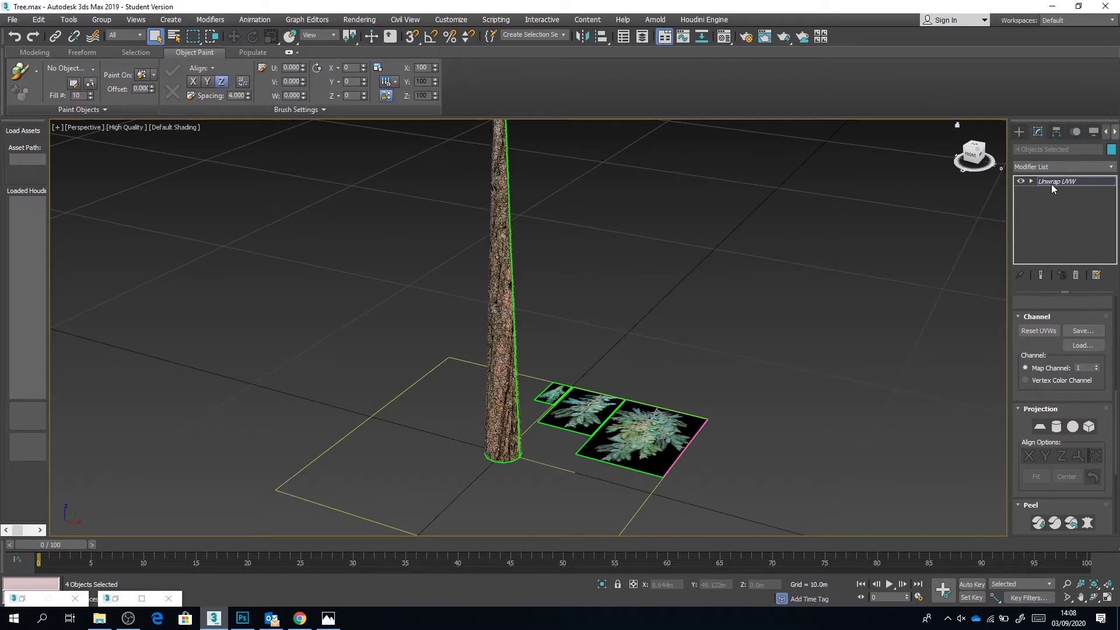
{"action": "left_click", "coordinate": [1051, 184]}
{"action": "right_click", "coordinate": [1051, 184]}
{"action": "left_click", "coordinate": [997, 288]}
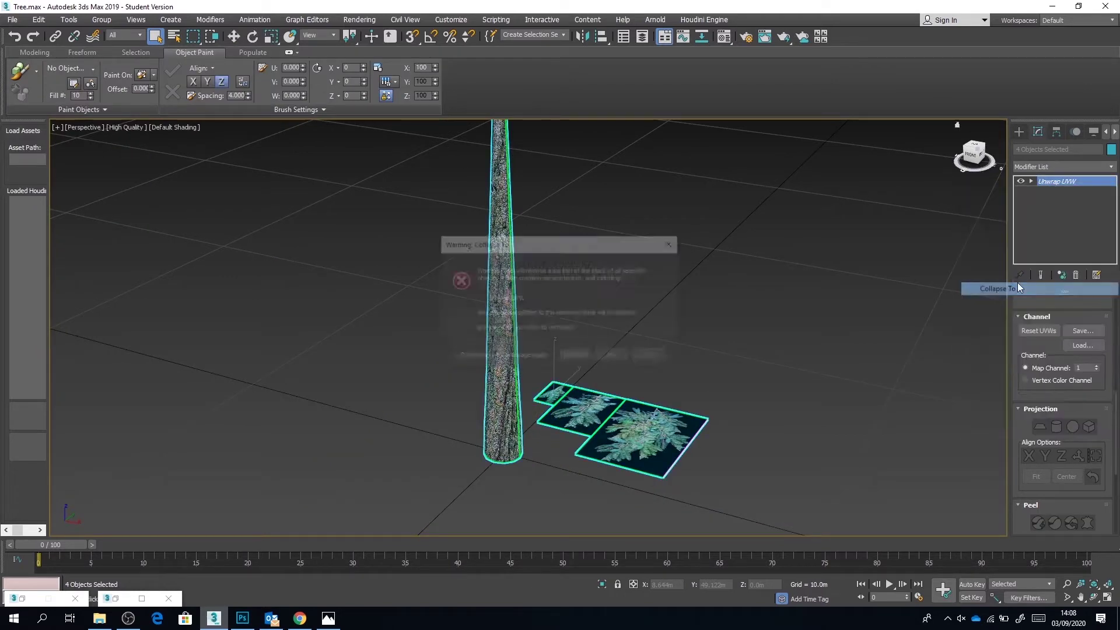
{"action": "left_click", "coordinate": [606, 356]}
- Convert the three selected leaf planes to editable geometry
{"action": "right_click", "coordinate": [578, 417]}
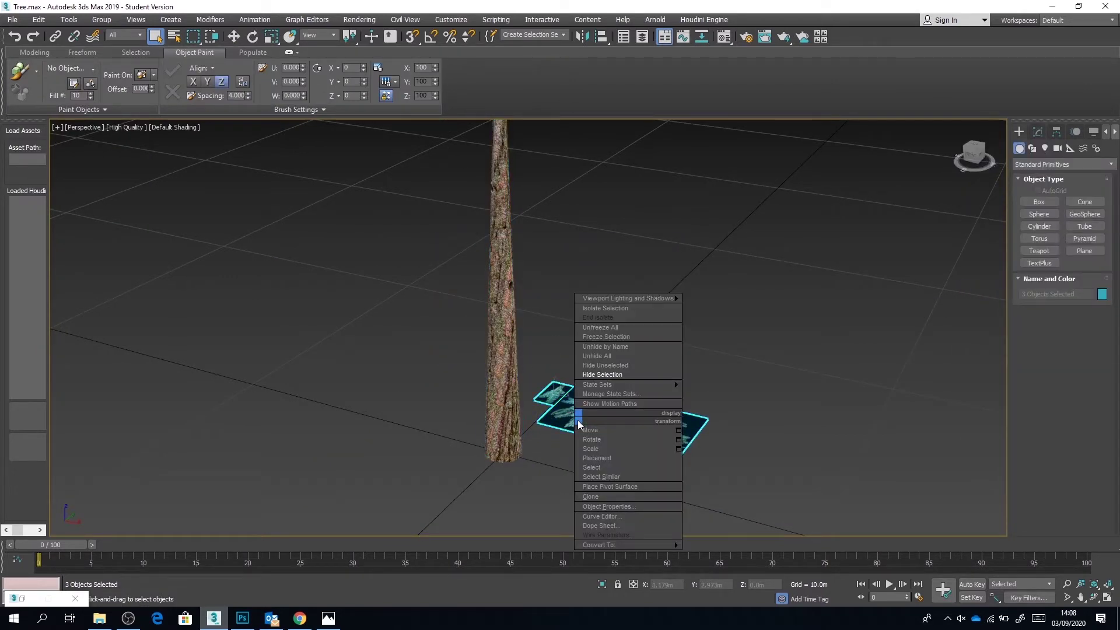
{"action": "mouse_move", "coordinate": [603, 545]}
{"action": "left_click", "coordinate": [724, 546]}
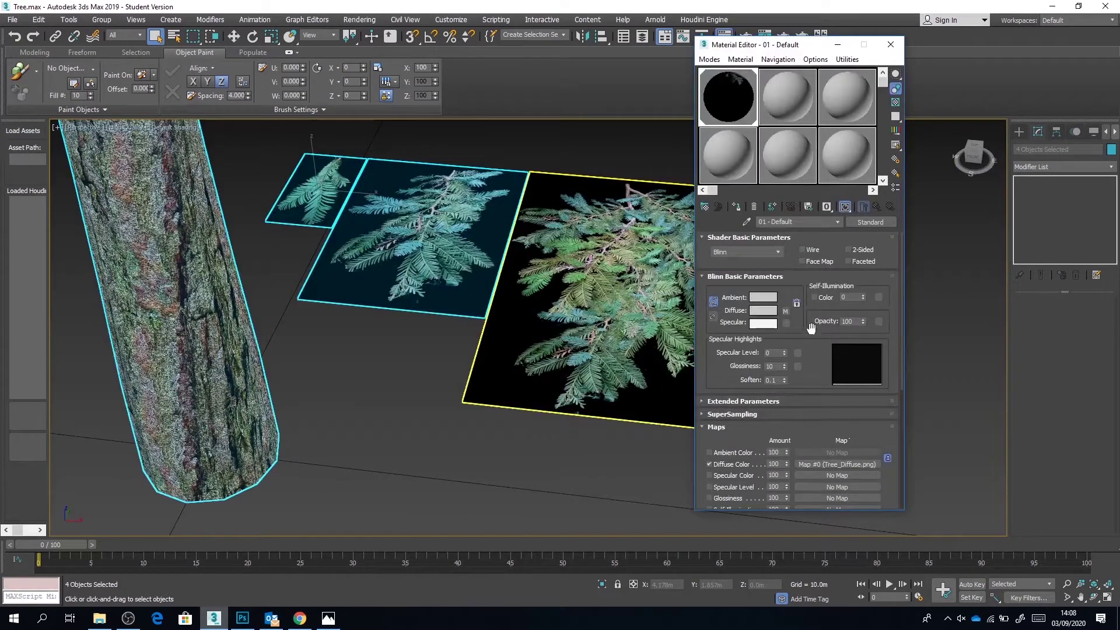
- Enable the material's Opacity map and load the Tree_Opacity image into it as a bitmap
{"action": "left_click_drag", "start_coordinate": [819, 434], "coordinate": [807, 273]}
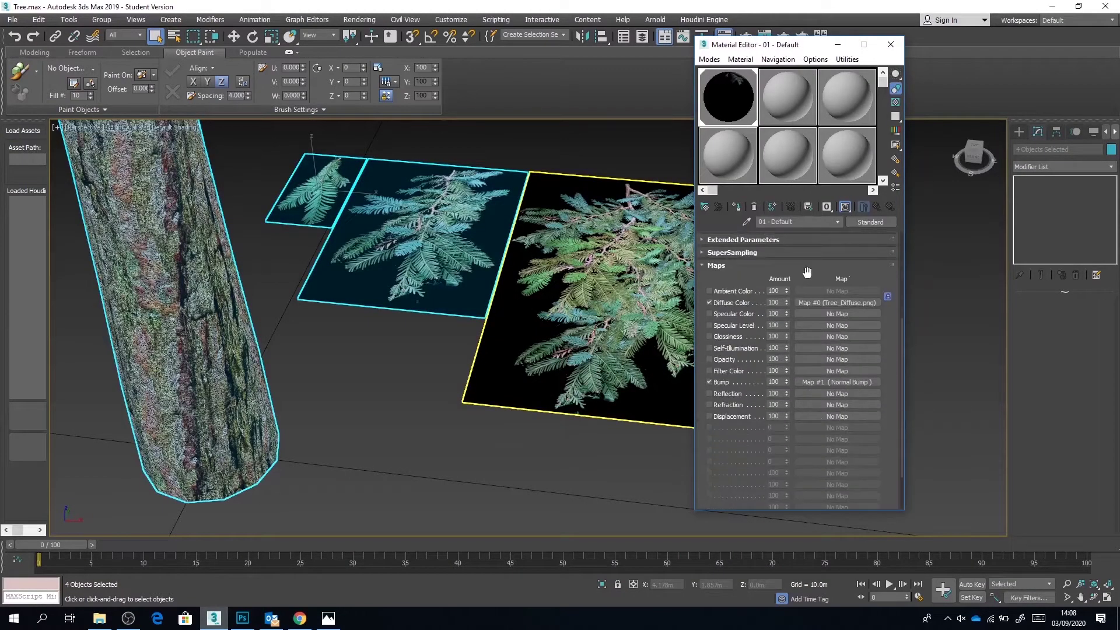
{"action": "left_click", "coordinate": [709, 360]}
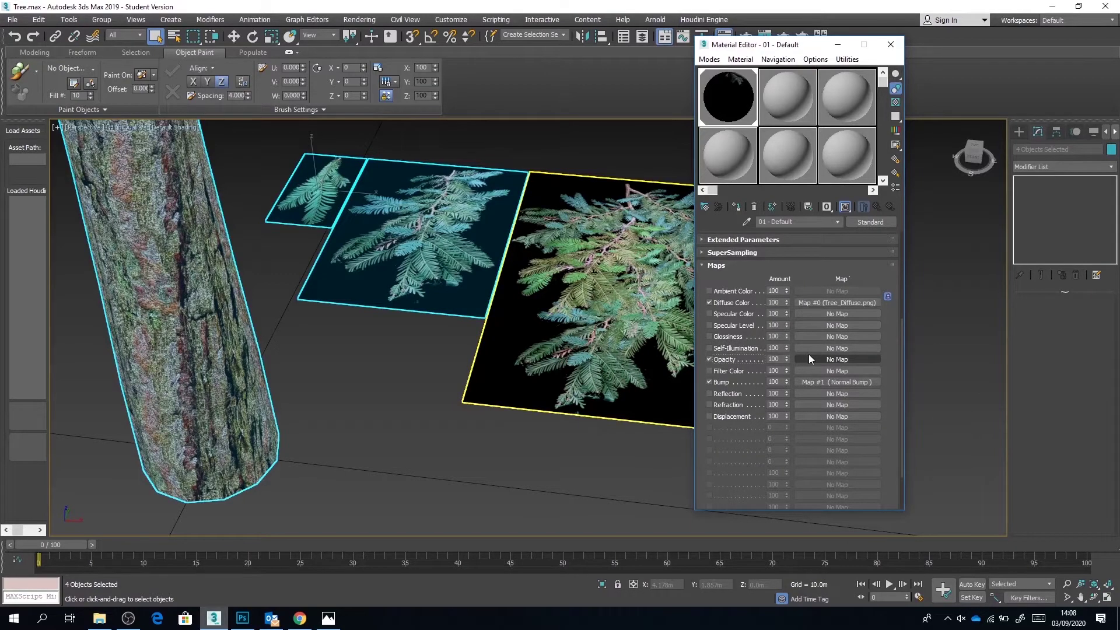
{"action": "left_click", "coordinate": [810, 357]}
{"action": "double_click", "coordinate": [478, 187]}
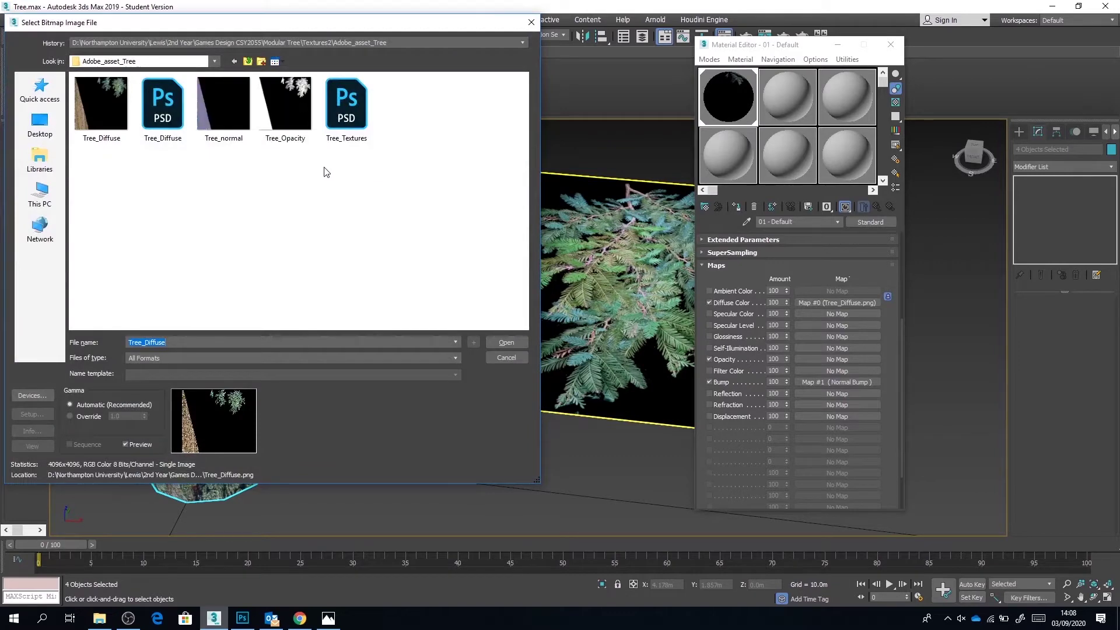
{"action": "double_click", "coordinate": [285, 107]}
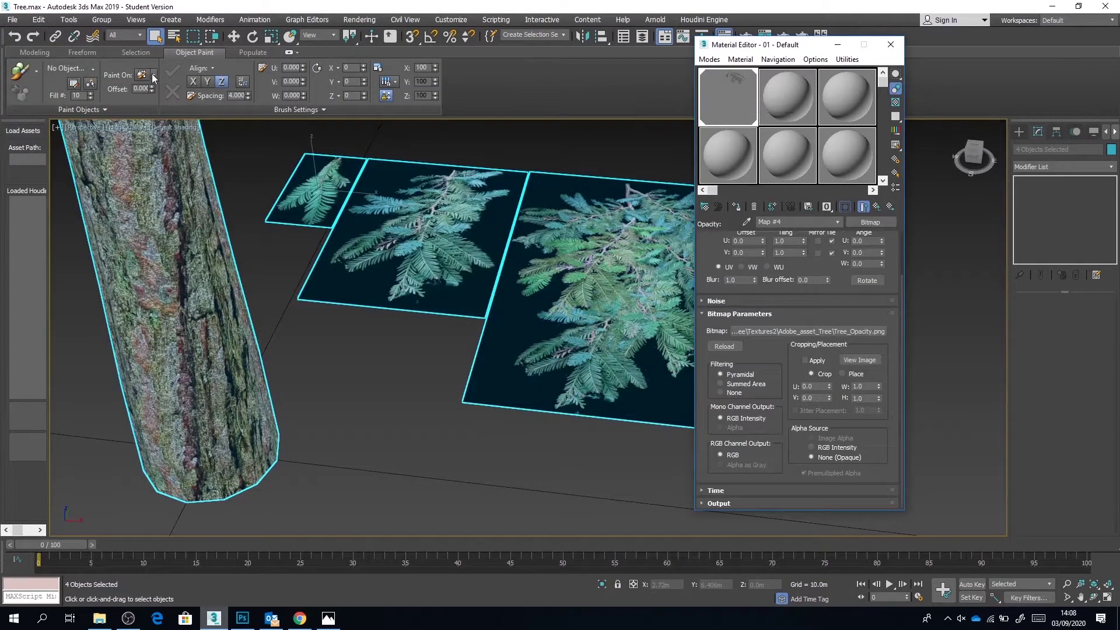
- Set the viewport to display realistic materials with maps and clear the object selection
{"action": "left_click", "coordinate": [137, 20]}
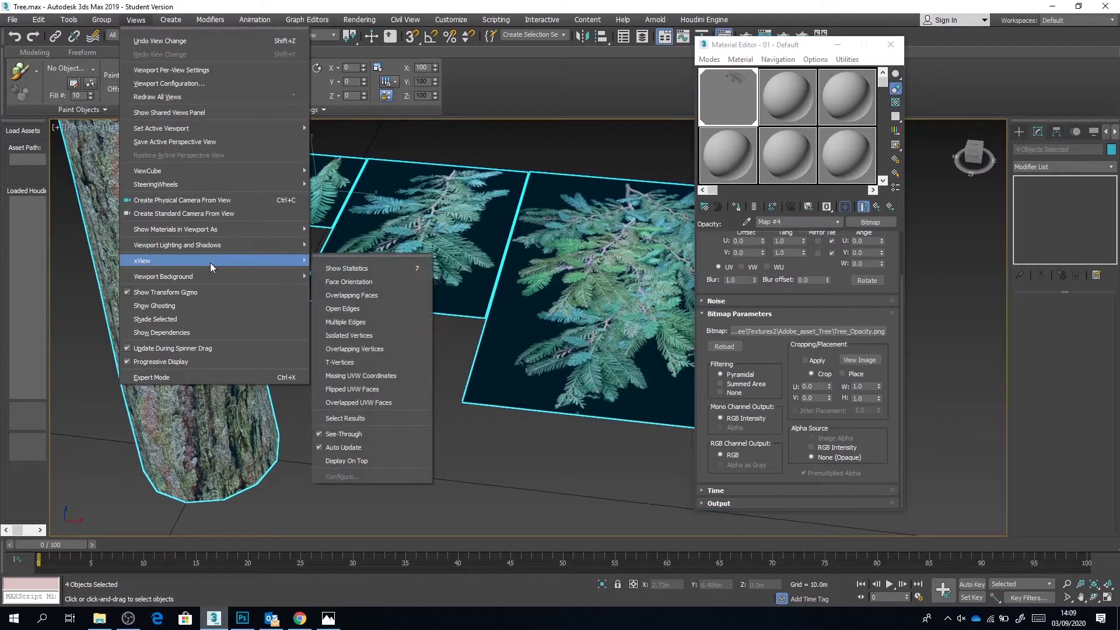
{"action": "mouse_move", "coordinate": [214, 233]}
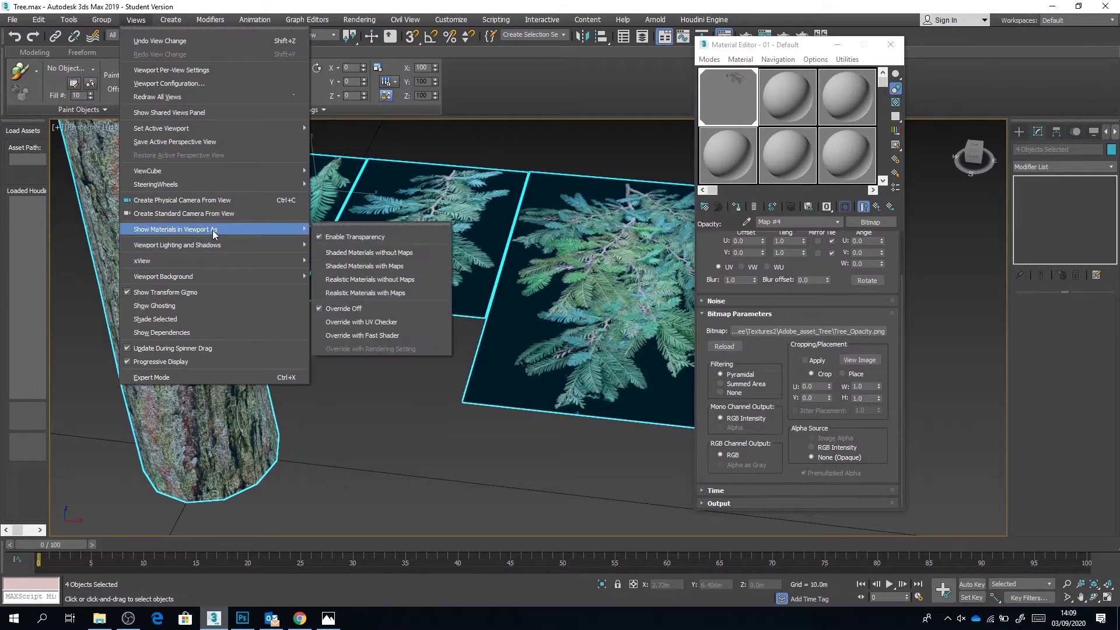
{"action": "left_click", "coordinate": [364, 293]}
{"action": "left_click", "coordinate": [364, 330]}
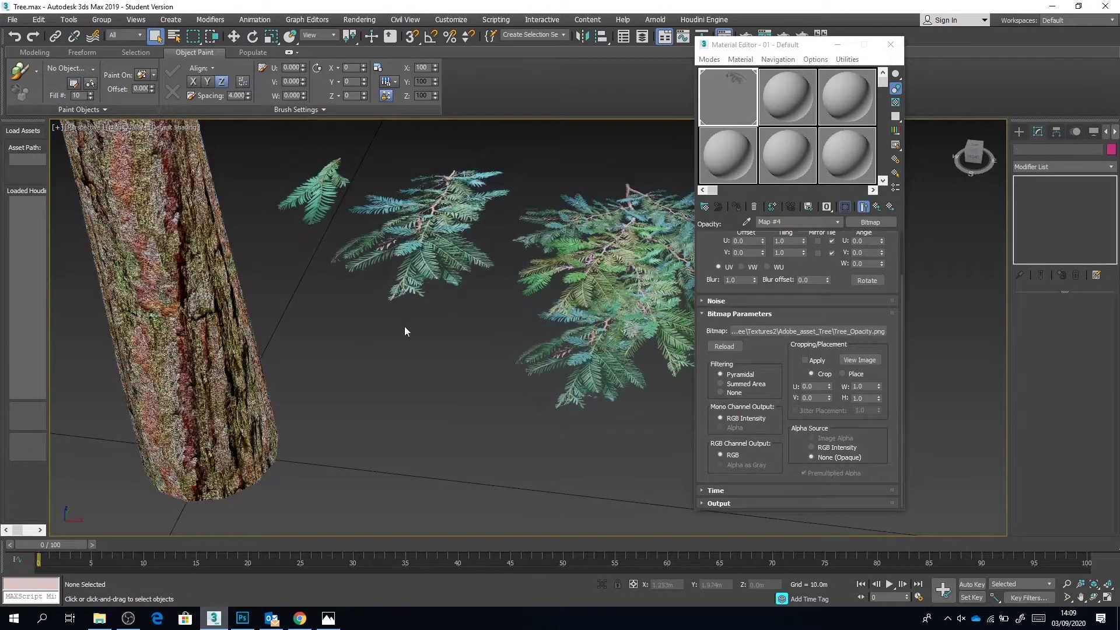
- Examine the textured trunk and the leaf planes' transparency from several distances and angles
{"action": "mouse_move", "coordinate": [364, 330]}
{"action": "middle_mouse_down", "text": "alt"}
{"action": "mouse_move", "coordinate": [369, 345]}
{"action": "mouse_move", "coordinate": [369, 316]}
{"action": "mouse_move", "coordinate": [346, 346]}
{"action": "mouse_move", "coordinate": [475, 356]}
{"action": "mouse_move", "coordinate": [456, 393]}
{"action": "mouse_move", "coordinate": [428, 327]}
{"action": "middle_mouse_up", "text": "alt"}
{"action": "scroll", "coordinate": [457, 391], "scroll_direction": "down", "scroll_amount": 5}
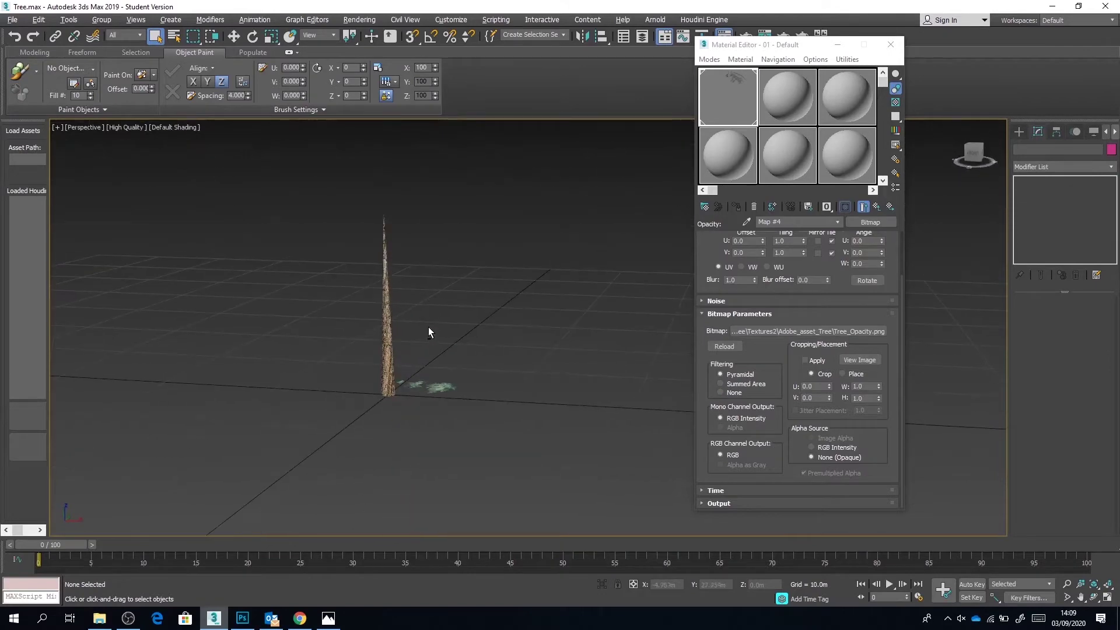
{"action": "scroll", "coordinate": [395, 402], "scroll_direction": "up", "scroll_amount": 6}
{"action": "mouse_move", "coordinate": [408, 395]}
{"action": "middle_mouse_down", "text": "alt"}
{"action": "mouse_move", "coordinate": [443, 414]}
{"action": "mouse_move", "coordinate": [389, 420]}
{"action": "mouse_move", "coordinate": [407, 416]}
{"action": "middle_mouse_up", "text": "alt"}
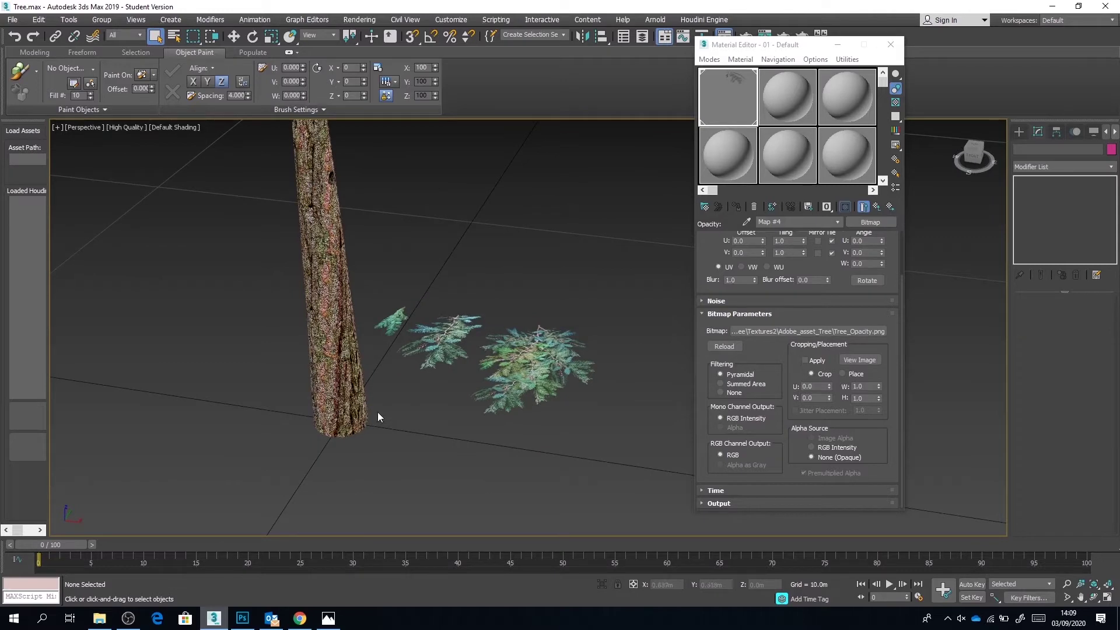
{"action": "left_click_drag", "start_coordinate": [567, 417], "coordinate": [567, 418]}
{"action": "middle_click_drag", "start_coordinate": [508, 287], "coordinate": [448, 236], "text": "alt"}
{"action": "scroll", "coordinate": [510, 303], "scroll_direction": "up", "scroll_amount": 8}
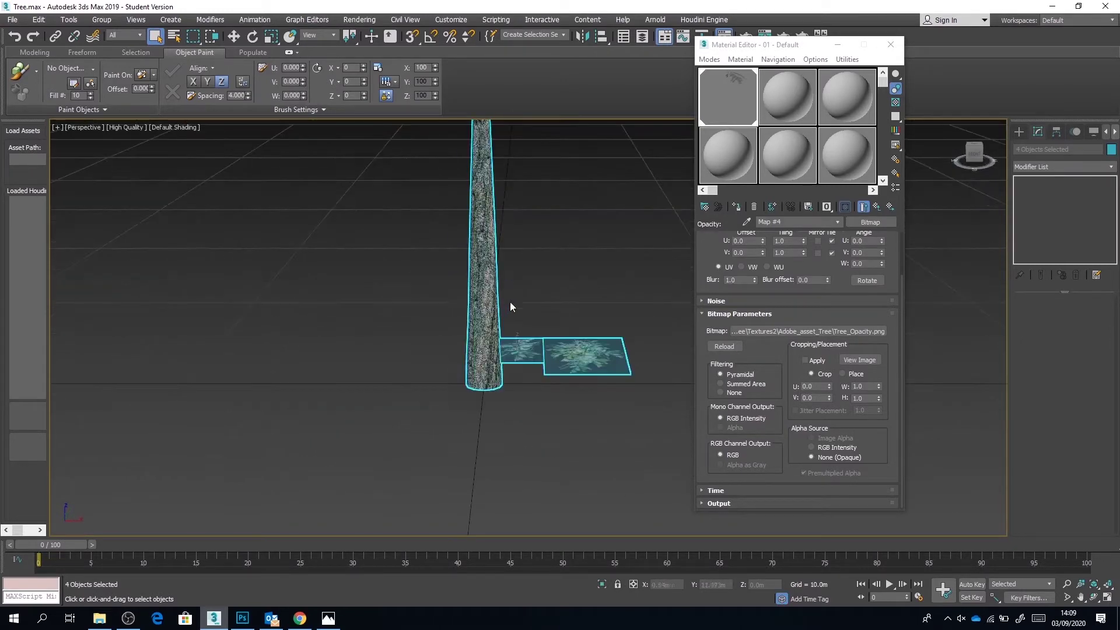
{"action": "middle_click_drag", "start_coordinate": [510, 306], "coordinate": [484, 327], "text": "alt"}
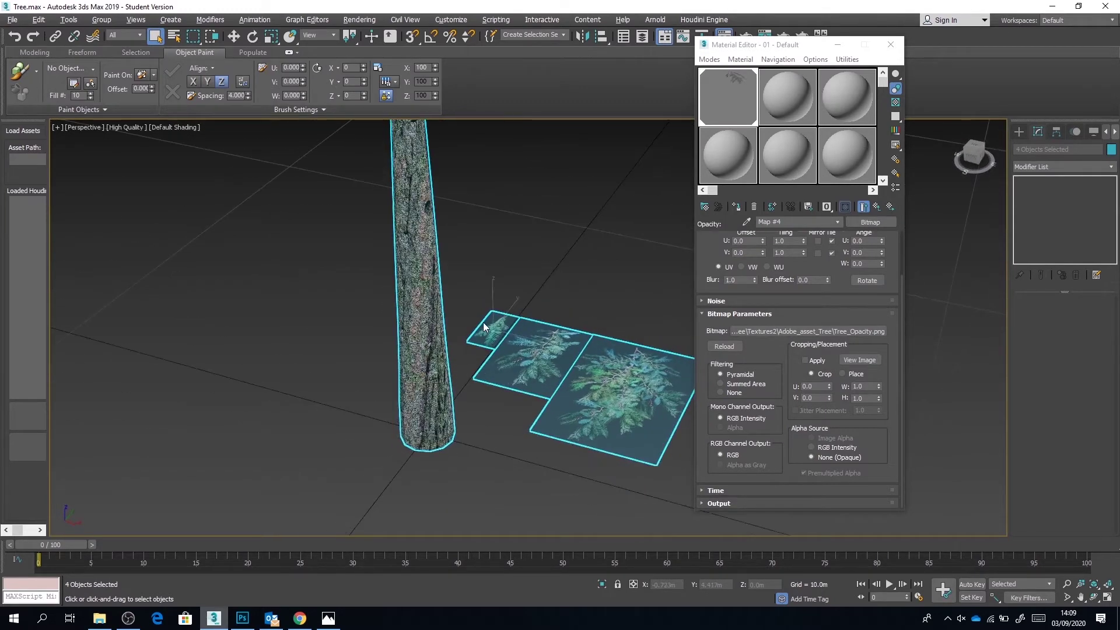
{"action": "middle_click_drag", "start_coordinate": [623, 319], "coordinate": [430, 305], "text": "alt"}
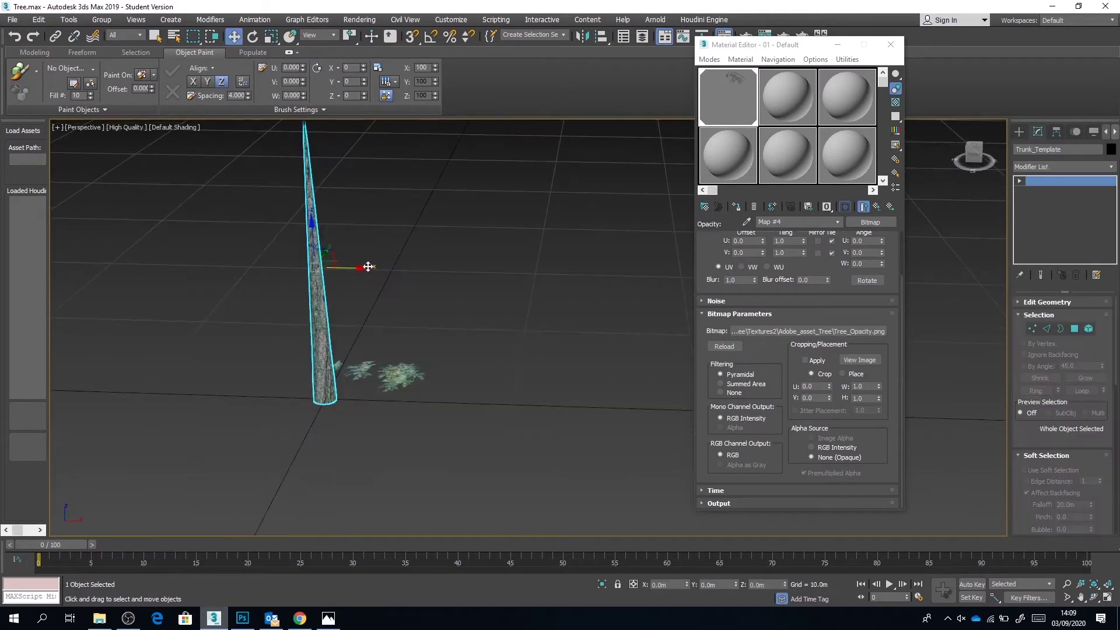
- Copy the trunk template about 10 m along the X axis and name the copy Tree01
{"action": "left_click_drag", "start_coordinate": [367, 266], "coordinate": [552, 271], "text": "shift"}
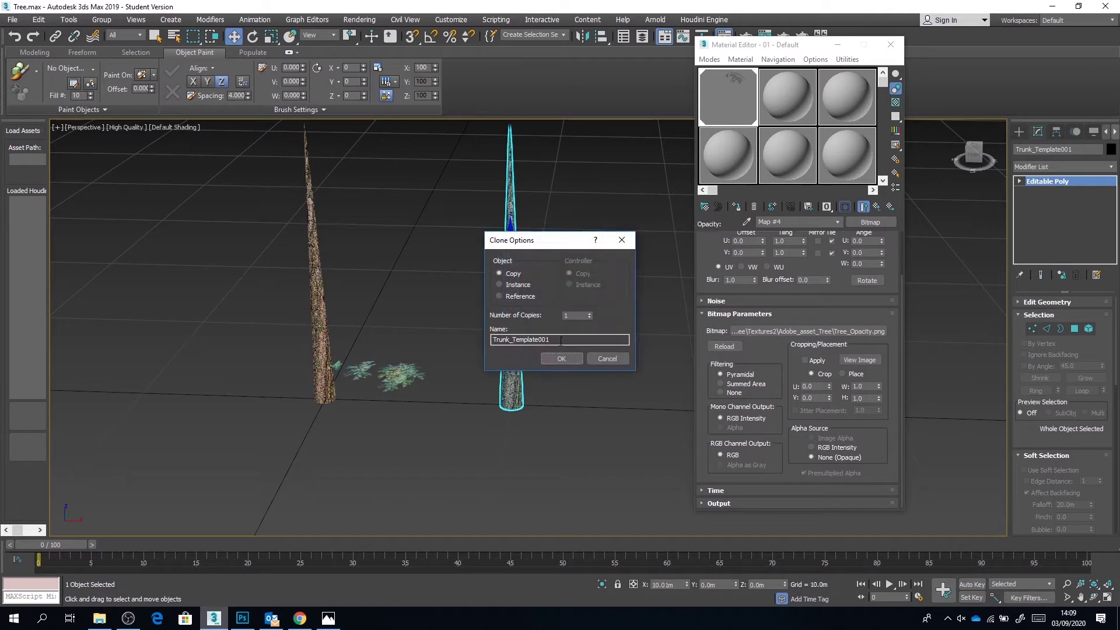
{"action": "left_click_drag", "start_coordinate": [551, 339], "coordinate": [514, 344]}
{"action": "type", "text": "Tree01"}
{"action": "left_click", "coordinate": [569, 358]}
{"action": "left_click", "coordinate": [569, 358]}
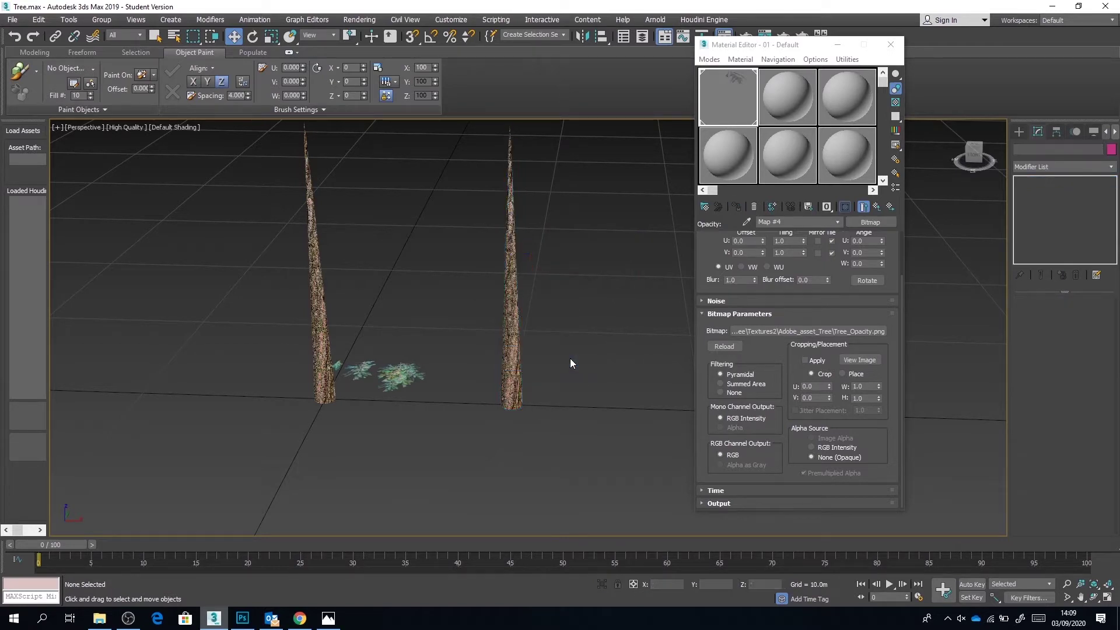
- Bend the Tree01 trunk by shifting an edge loop along X using soft selection with a 5.6 m falloff
{"action": "left_click", "coordinate": [507, 344]}
{"action": "scroll", "coordinate": [511, 343], "scroll_direction": "up", "scroll_amount": 4}
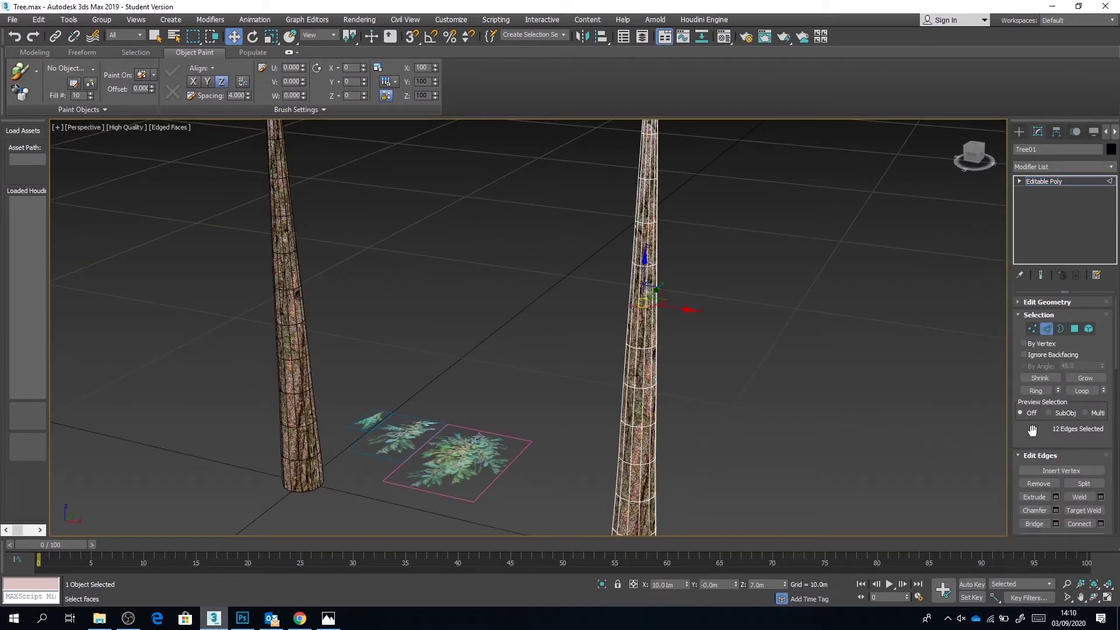
{"action": "left_click_drag", "start_coordinate": [1032, 430], "coordinate": [999, 220]}
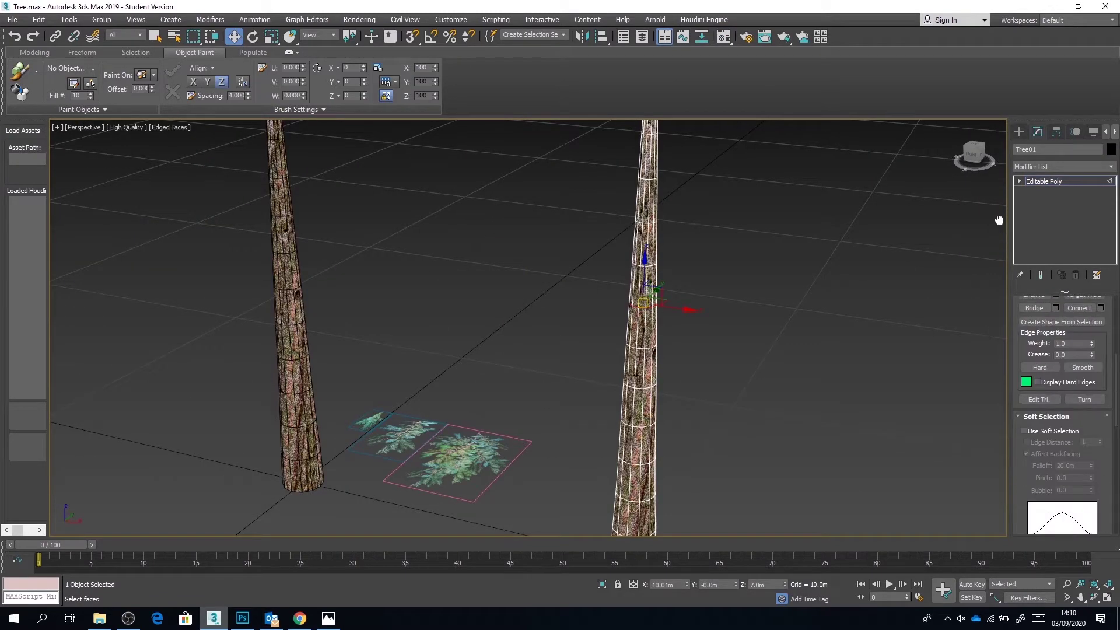
{"action": "left_click", "coordinate": [1027, 431]}
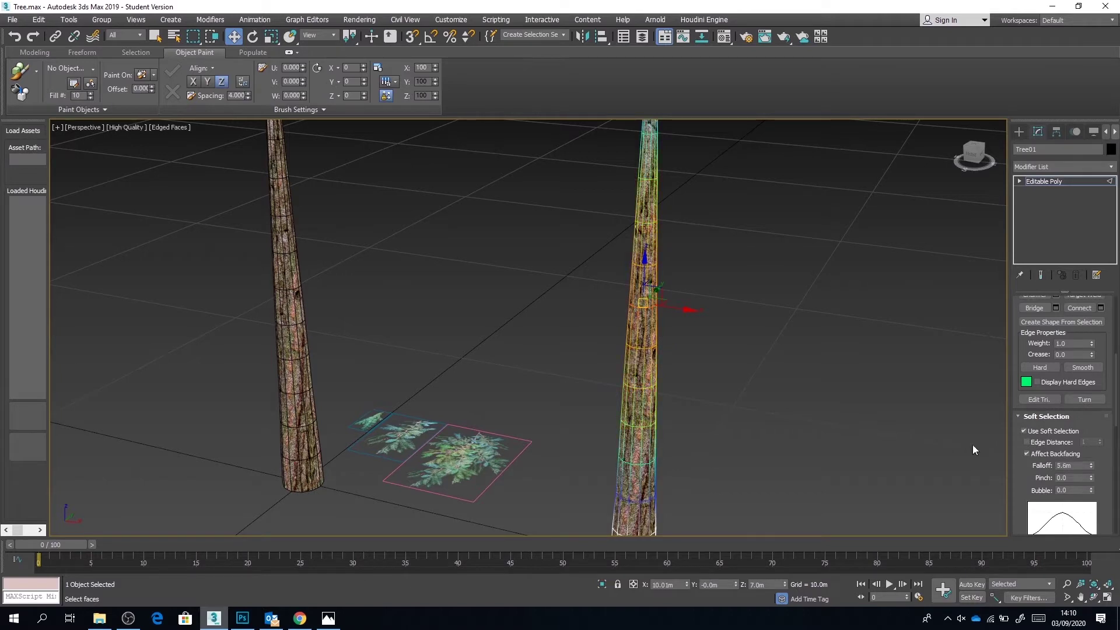
{"action": "left_click_drag", "start_coordinate": [690, 311], "coordinate": [683, 308]}
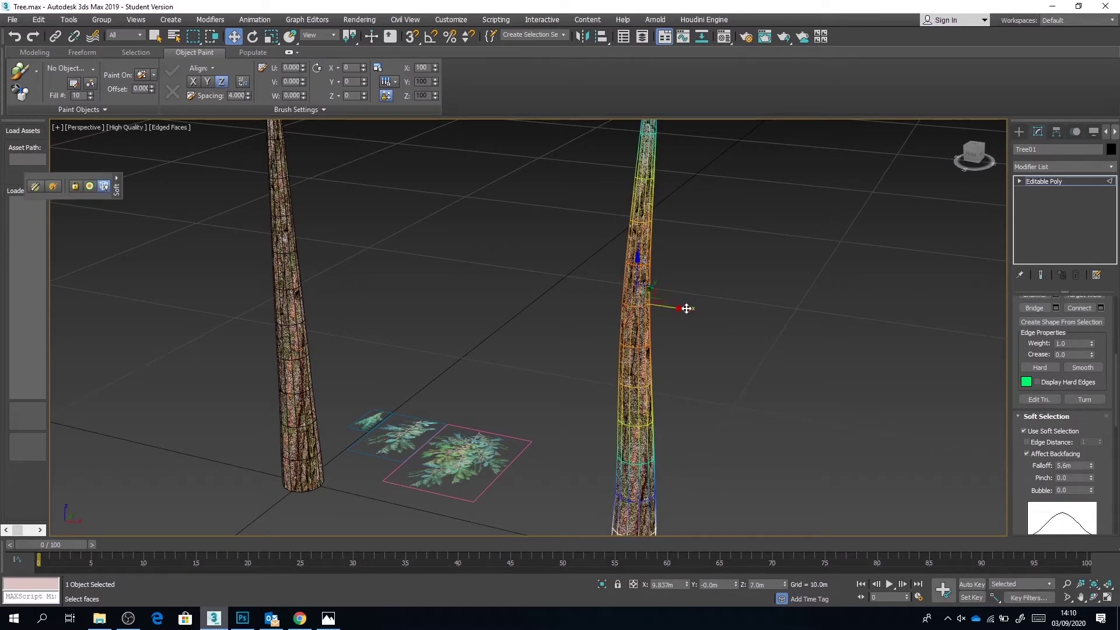
{"action": "left_click_drag", "start_coordinate": [636, 220], "coordinate": [528, 251]}
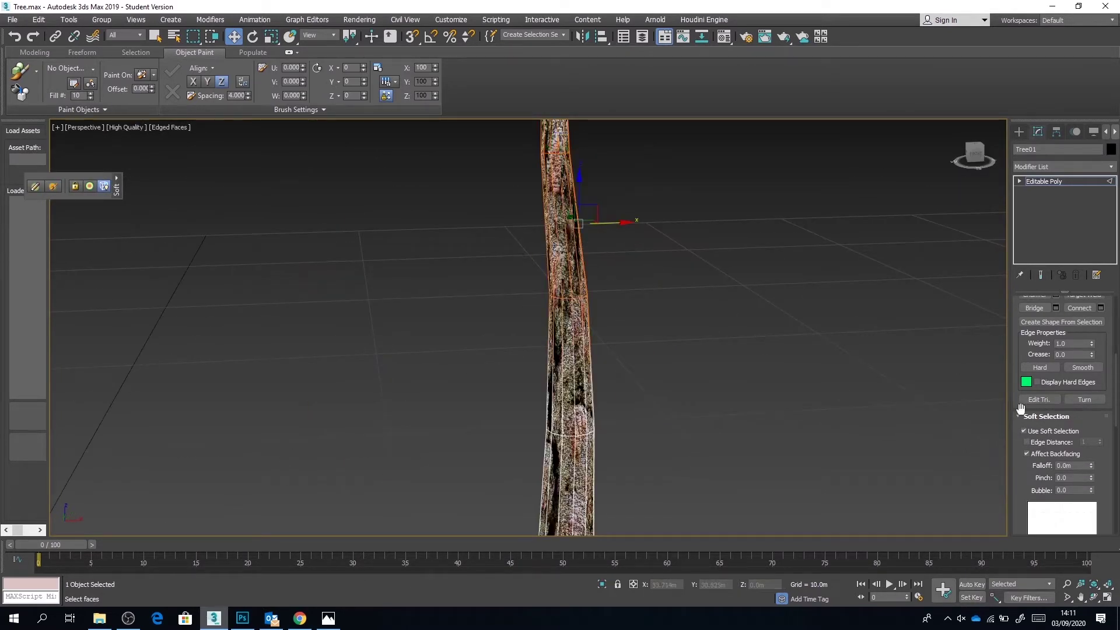
- Disable soft selection and connect the selected trunk edges on Tree01 with one segment
{"action": "left_click", "coordinate": [1024, 431]}
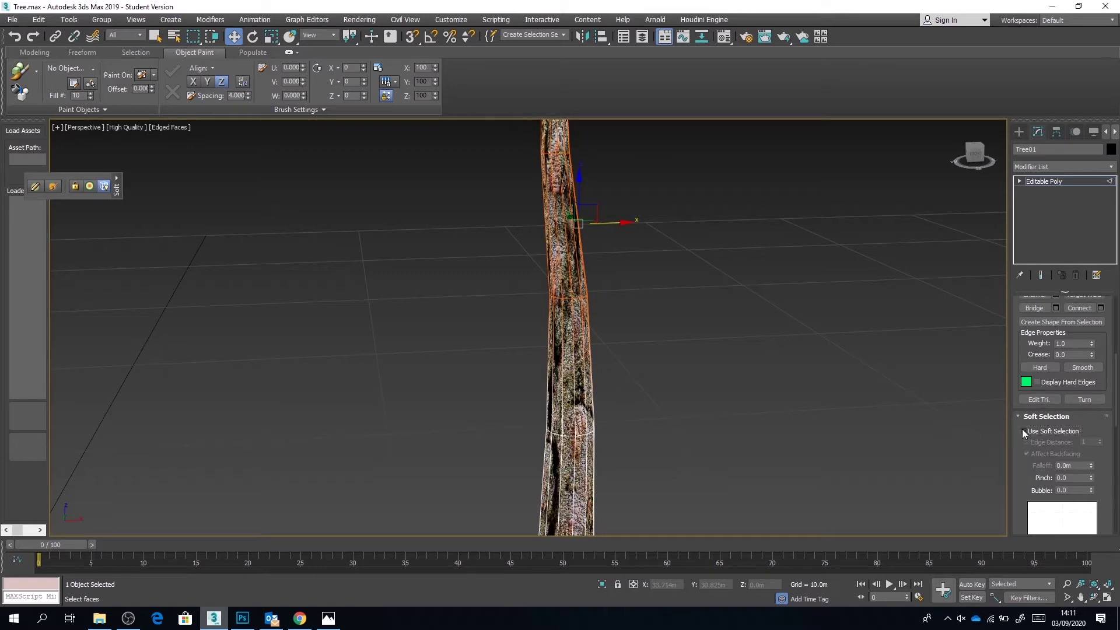
{"action": "right_click", "coordinate": [590, 259]}
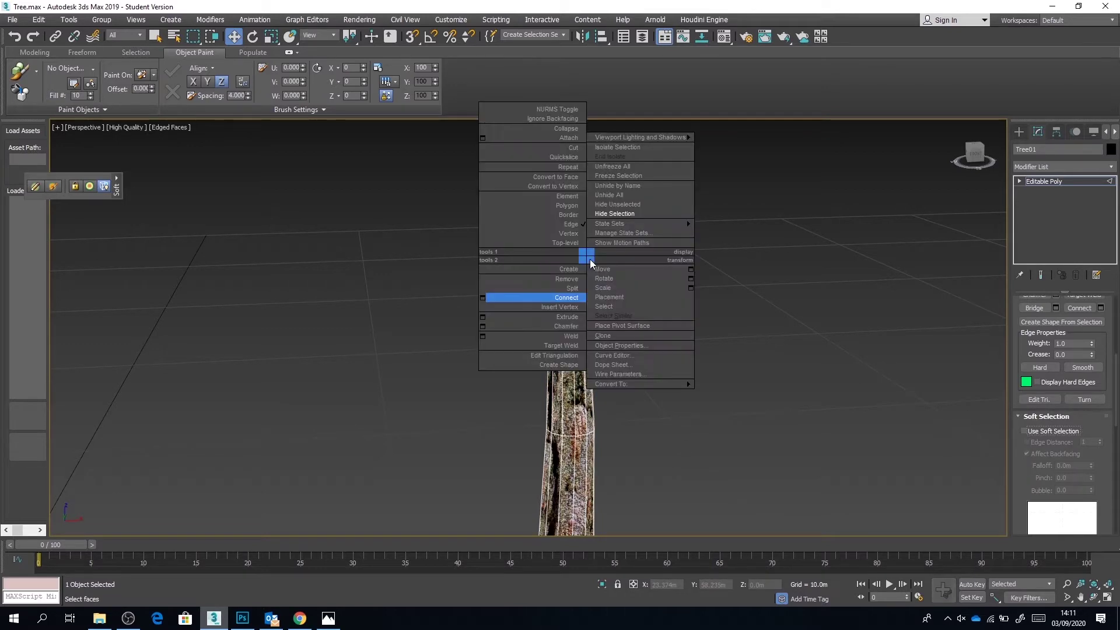
{"action": "left_click", "coordinate": [482, 299]}
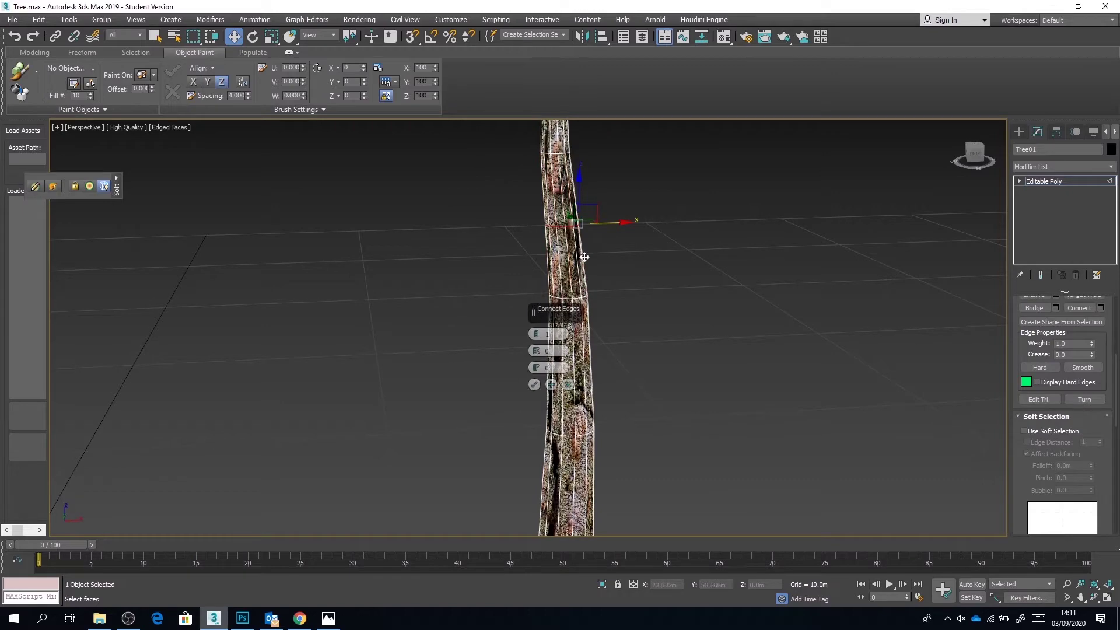
{"action": "scroll", "coordinate": [544, 231], "scroll_direction": "up", "scroll_amount": 5}
{"action": "scroll", "coordinate": [586, 238], "scroll_direction": "down", "scroll_amount": 2}
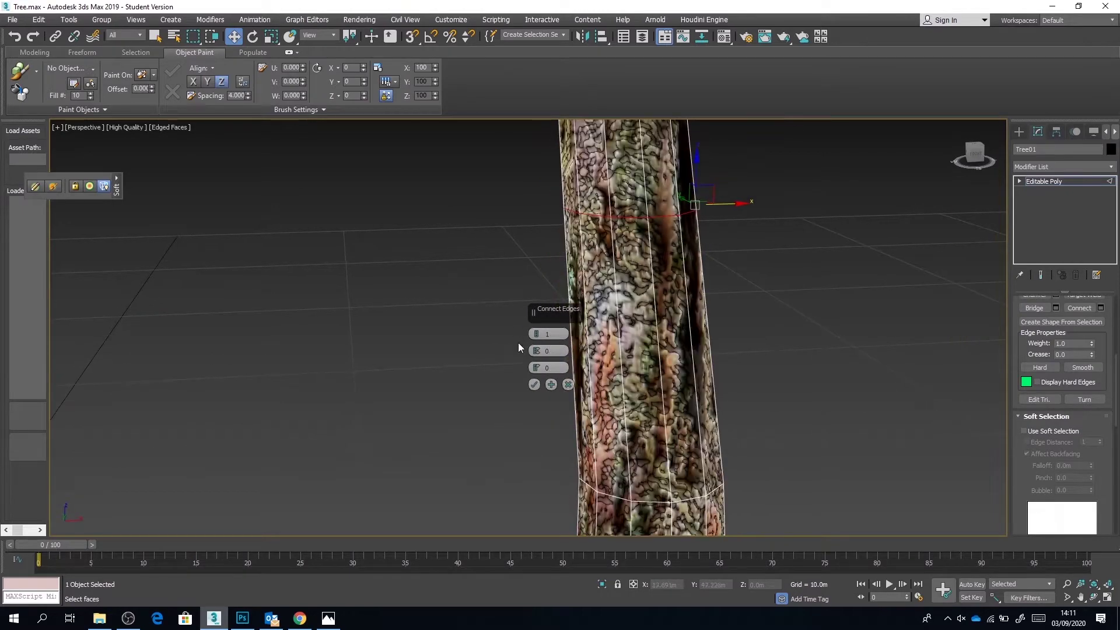
{"action": "left_click", "coordinate": [535, 386]}
- Apply Set Flow to the new edge loops to smooth the trunk's curvature
{"action": "scroll", "coordinate": [670, 277], "scroll_direction": "down", "scroll_amount": 3}
{"action": "left_click", "coordinate": [35, 53]}
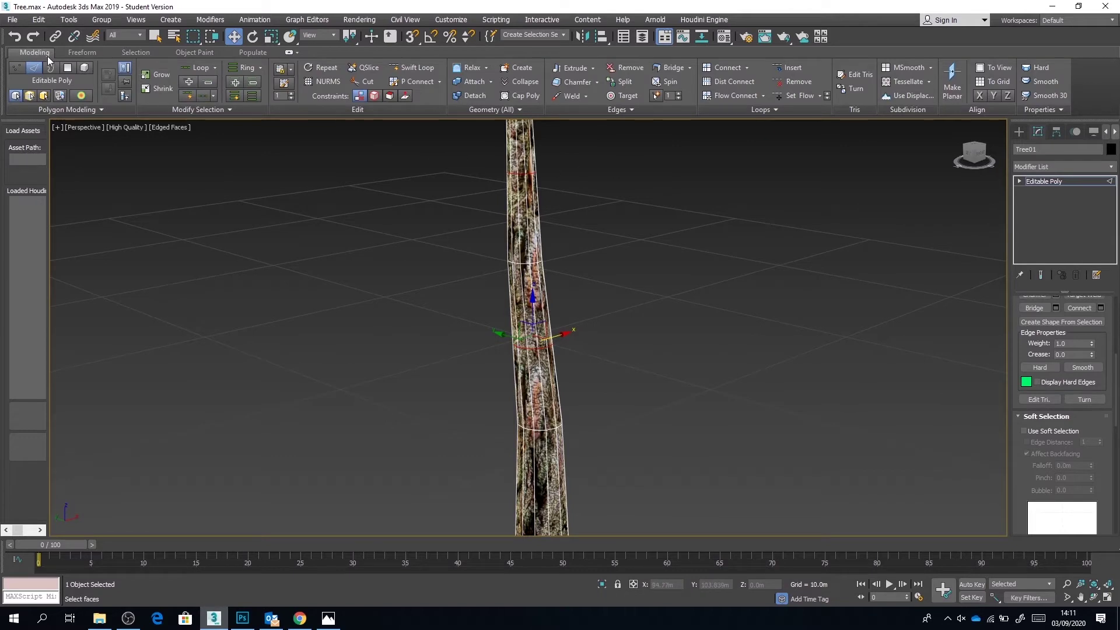
{"action": "left_click", "coordinate": [813, 97]}
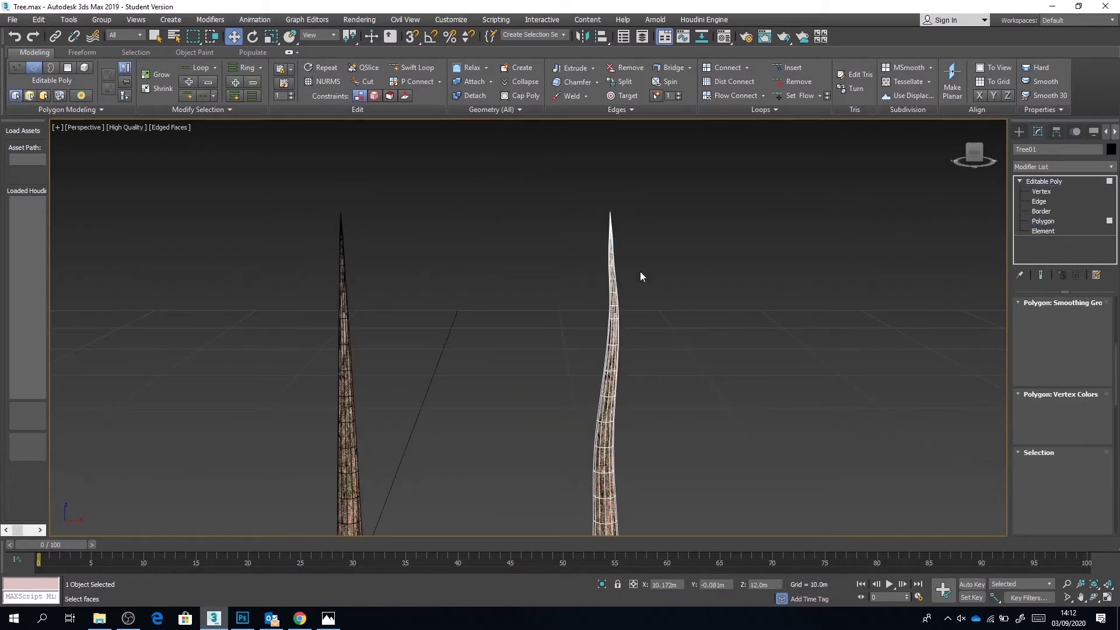
- Clone the upper-trunk polygons of Tree01 to a new element, offset about 4.3 m along X and 8.4 m down
{"action": "scroll", "coordinate": [629, 264], "scroll_direction": "up", "scroll_amount": 2}
{"action": "scroll", "coordinate": [580, 221], "scroll_direction": "up", "scroll_amount": 4}
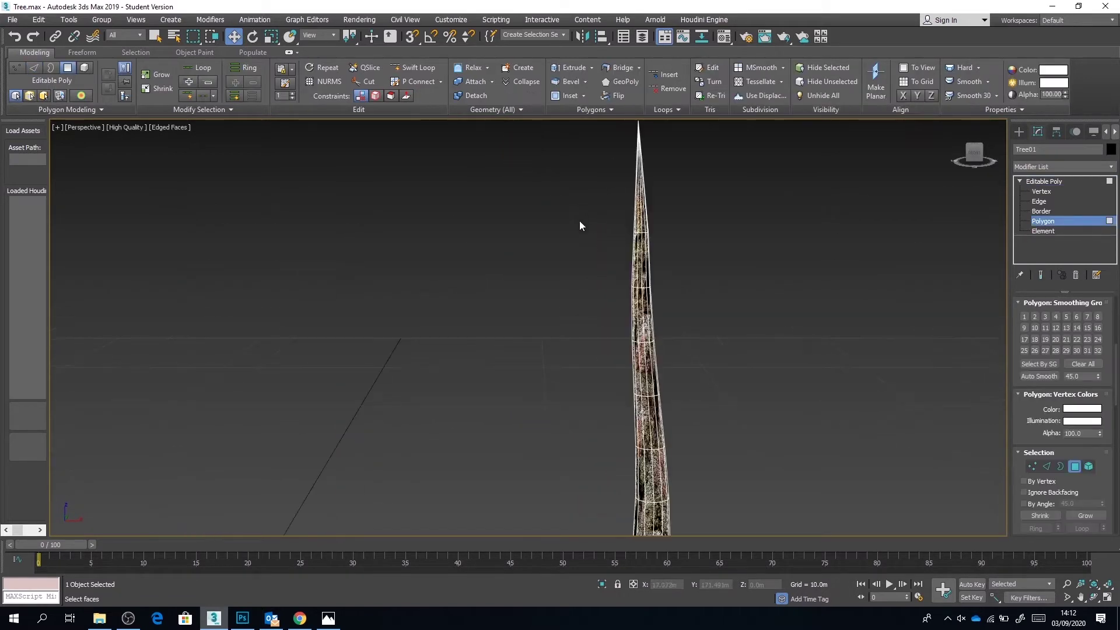
{"action": "left_click_drag", "start_coordinate": [591, 156], "coordinate": [725, 472]}
{"action": "scroll", "coordinate": [677, 382], "scroll_direction": "down", "scroll_amount": 6}
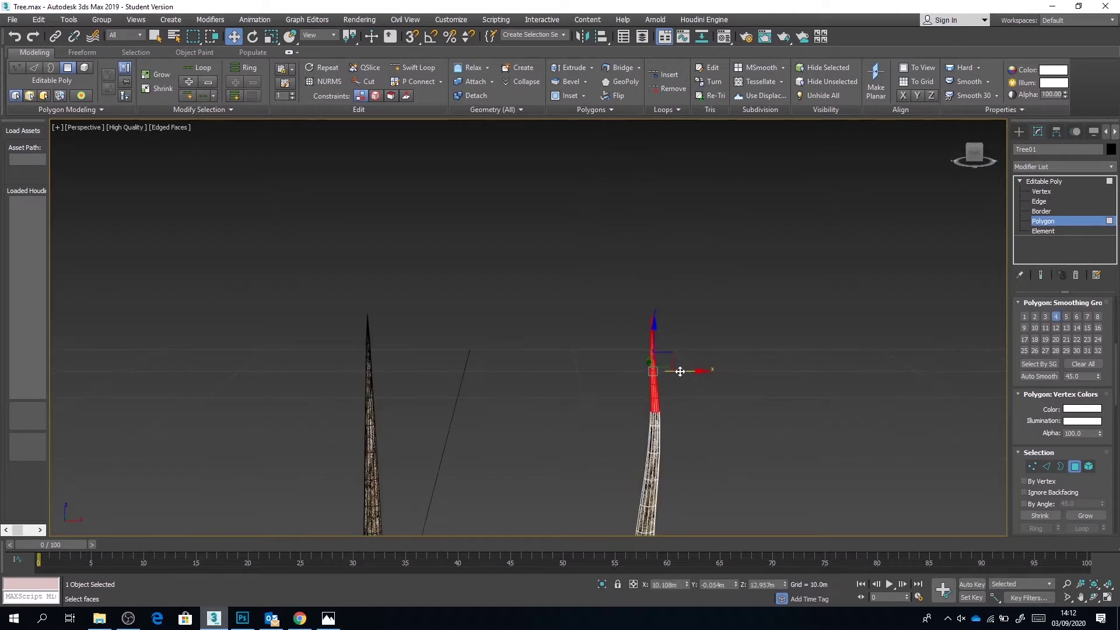
{"action": "middle_click_drag", "start_coordinate": [681, 373], "coordinate": [515, 222]}
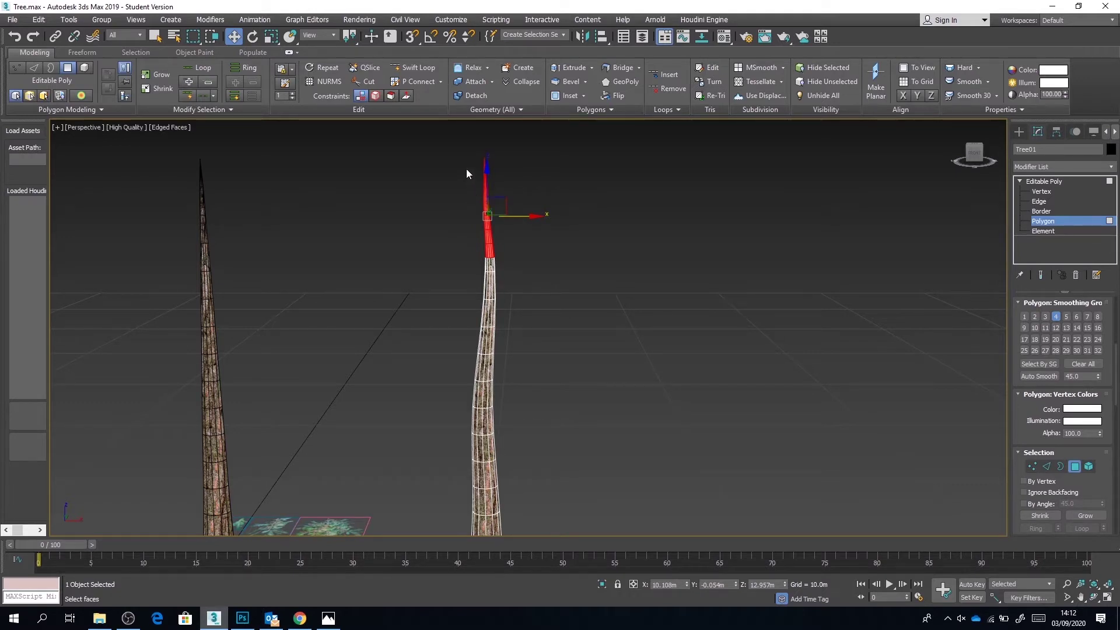
{"action": "left_click_drag", "start_coordinate": [556, 295], "coordinate": [532, 313]}
{"action": "scroll", "coordinate": [530, 305], "scroll_direction": "down", "scroll_amount": 4}
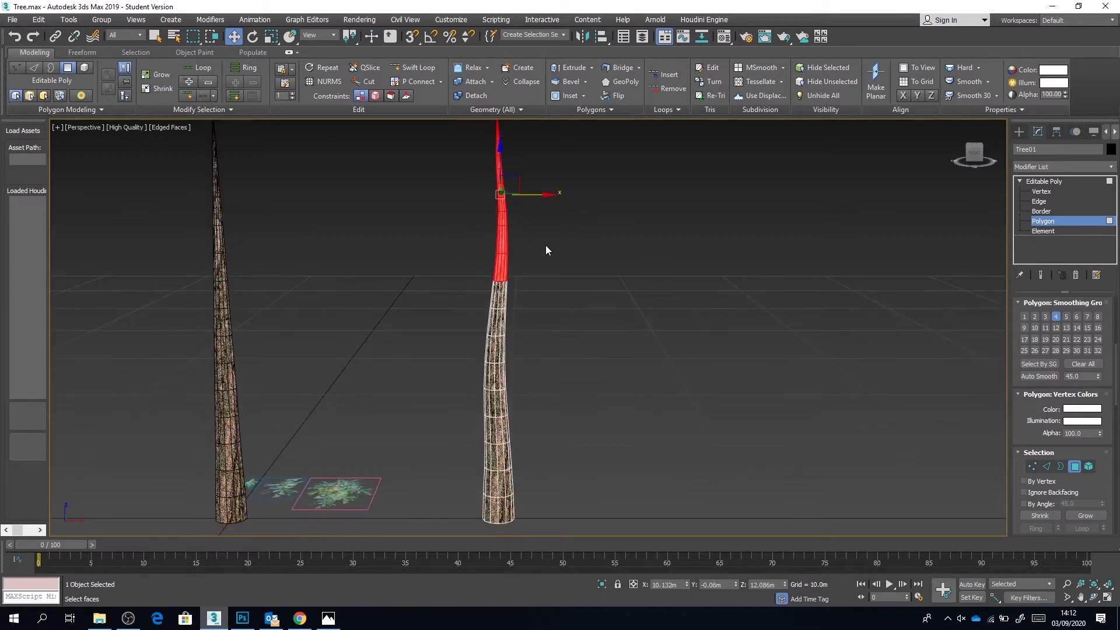
{"action": "mouse_move", "coordinate": [536, 200]}
{"action": "left_mouse_down", "text": "shift"}
{"action": "mouse_move", "coordinate": [599, 350]}
{"action": "mouse_move", "coordinate": [612, 349]}
{"action": "left_mouse_up", "text": "shift"}
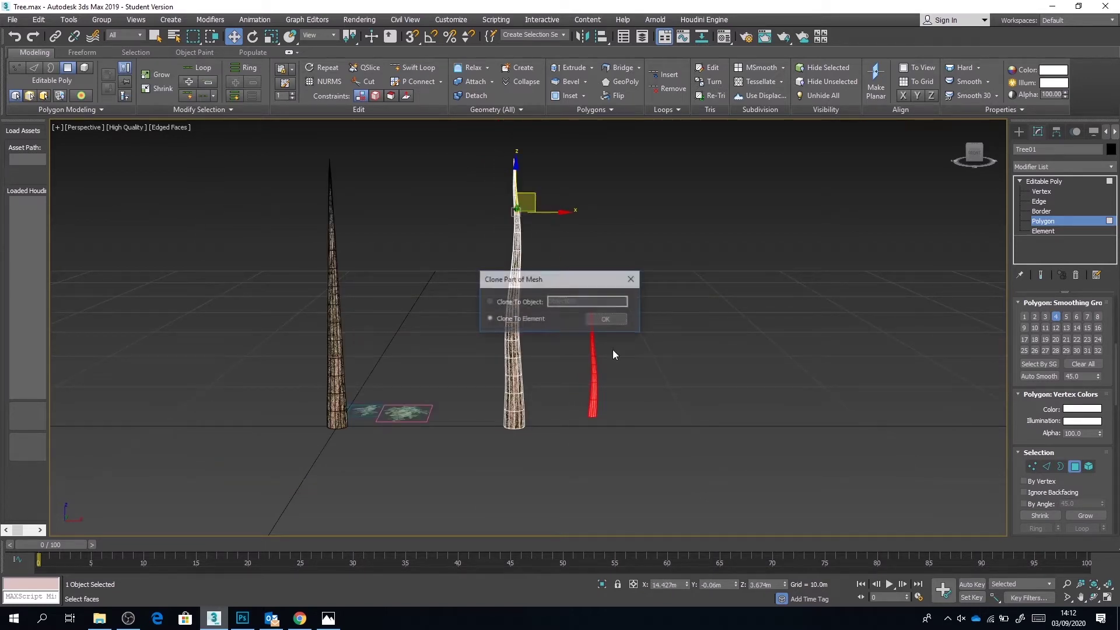
{"action": "left_click", "coordinate": [605, 320]}
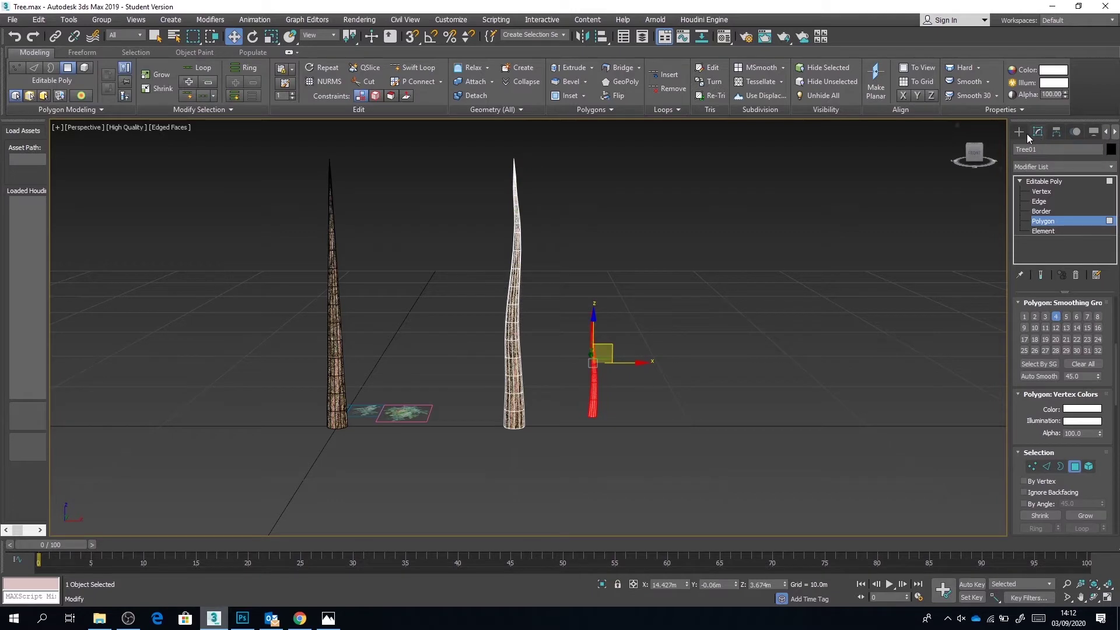
- Select the cloned trunk piece as an element of Tree01 and detach it as a separate object named BranchA
{"action": "left_click", "coordinate": [1020, 131]}
{"action": "left_click", "coordinate": [1037, 132]}
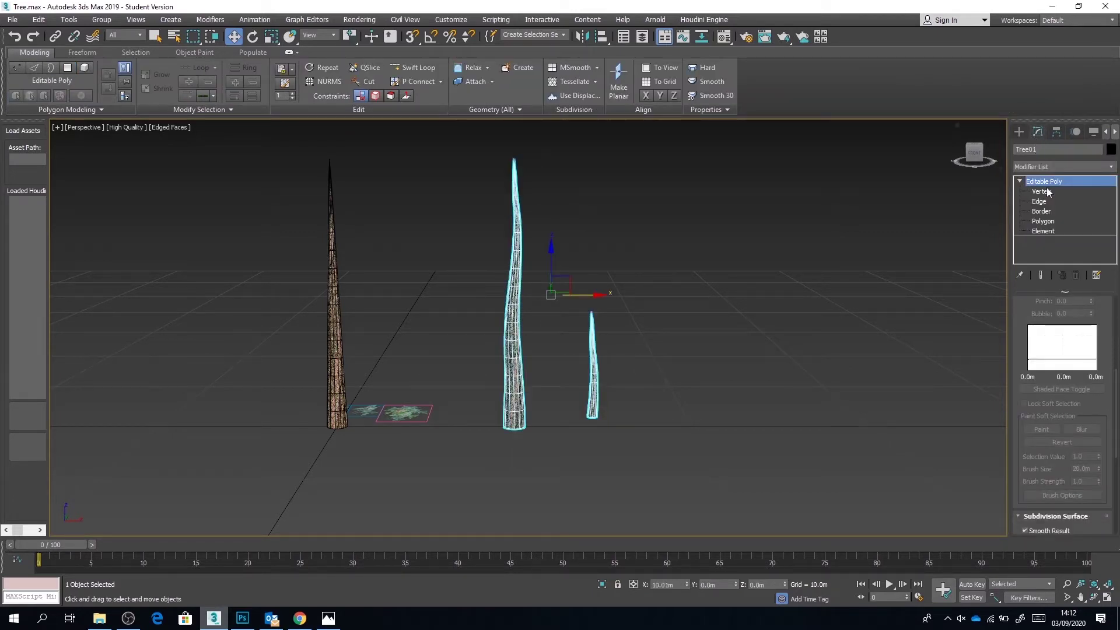
{"action": "left_click", "coordinate": [1043, 231]}
{"action": "left_click", "coordinate": [593, 373]}
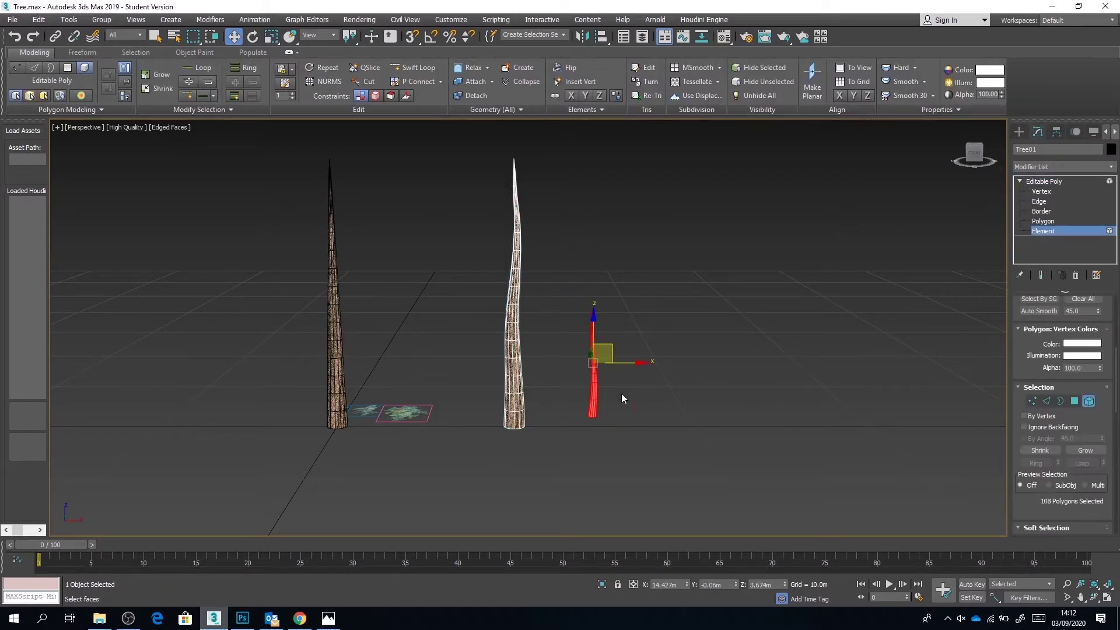
{"action": "left_click_drag", "start_coordinate": [1044, 370], "coordinate": [1044, 470]}
{"action": "left_click", "coordinate": [1020, 368]}
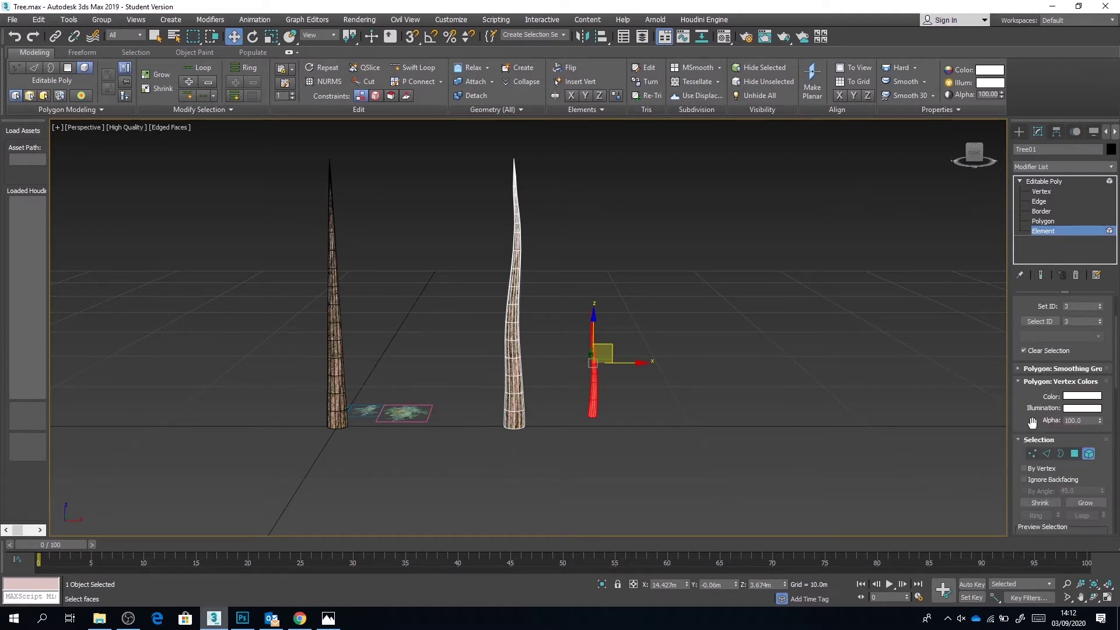
{"action": "left_click_drag", "start_coordinate": [1046, 401], "coordinate": [1045, 488]}
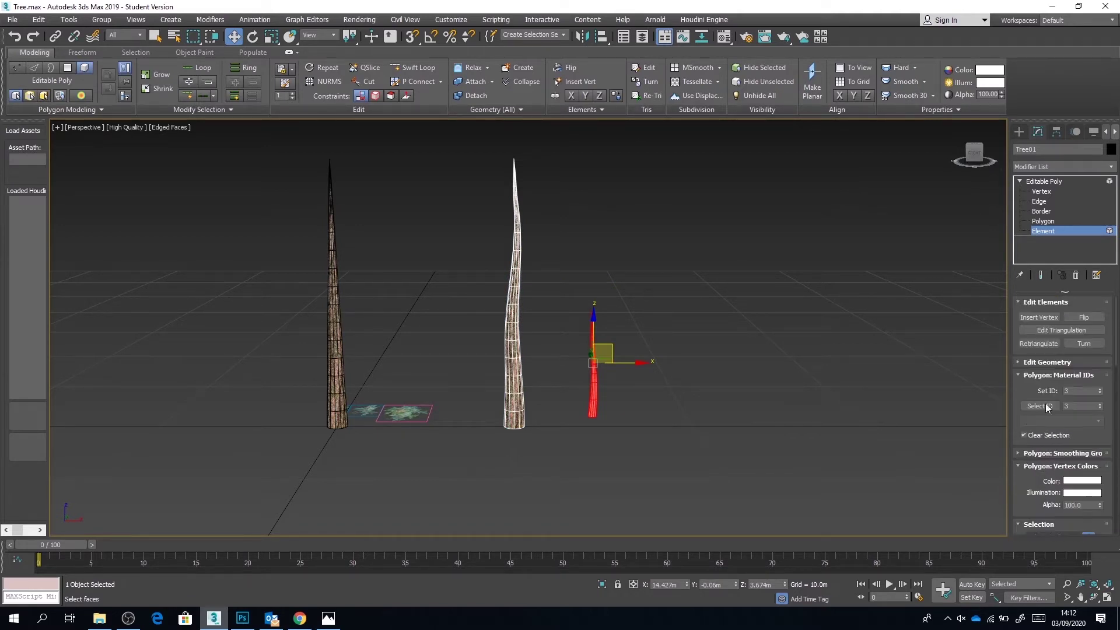
{"action": "left_click", "coordinate": [1032, 367]}
{"action": "left_click", "coordinate": [1081, 373]}
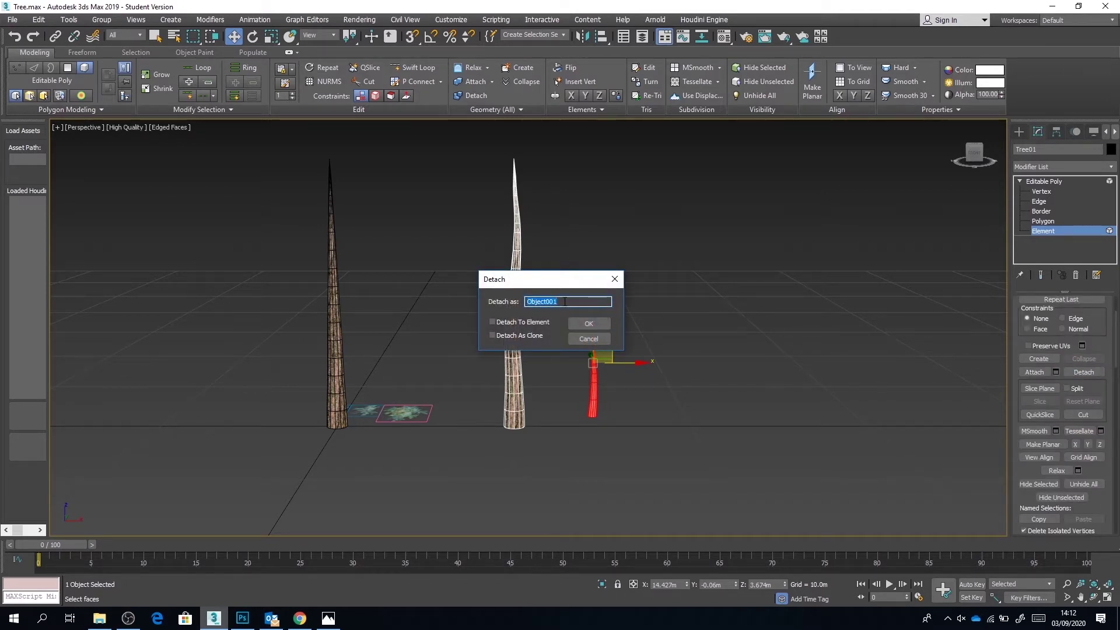
{"action": "type", "text": "BranchA"}
{"action": "left_click", "coordinate": [587, 323]}
{"action": "left_click", "coordinate": [1018, 131]}
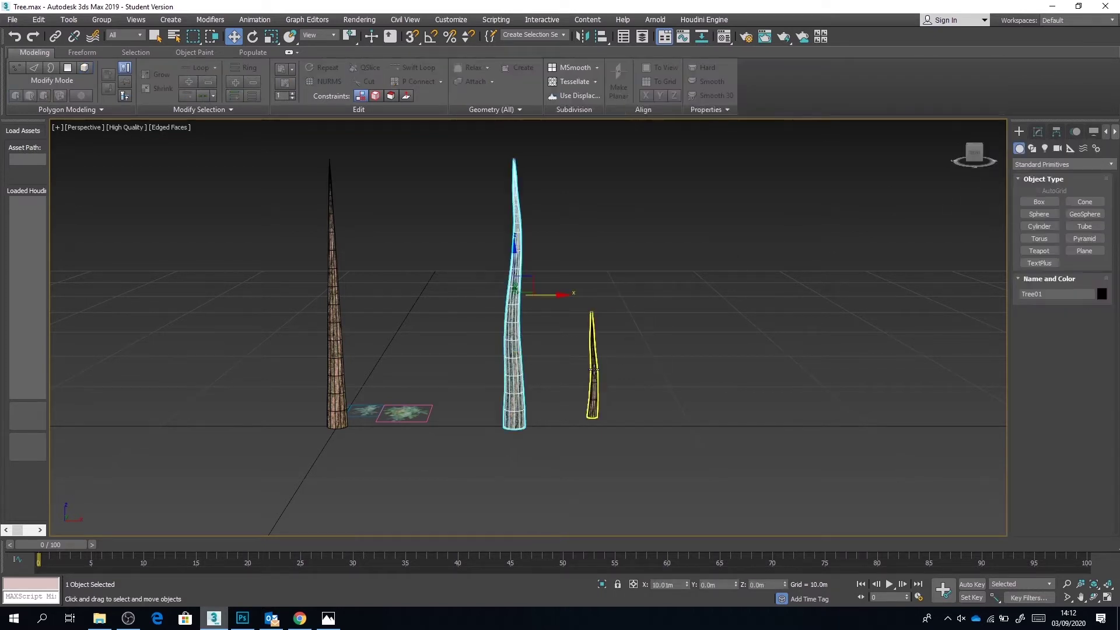
- Try to connect the lengthwise edges in one lower section of BranchA with a new edge loop
{"action": "left_click", "coordinate": [594, 370]}
{"action": "scroll", "coordinate": [613, 383], "scroll_direction": "up", "scroll_amount": 8}
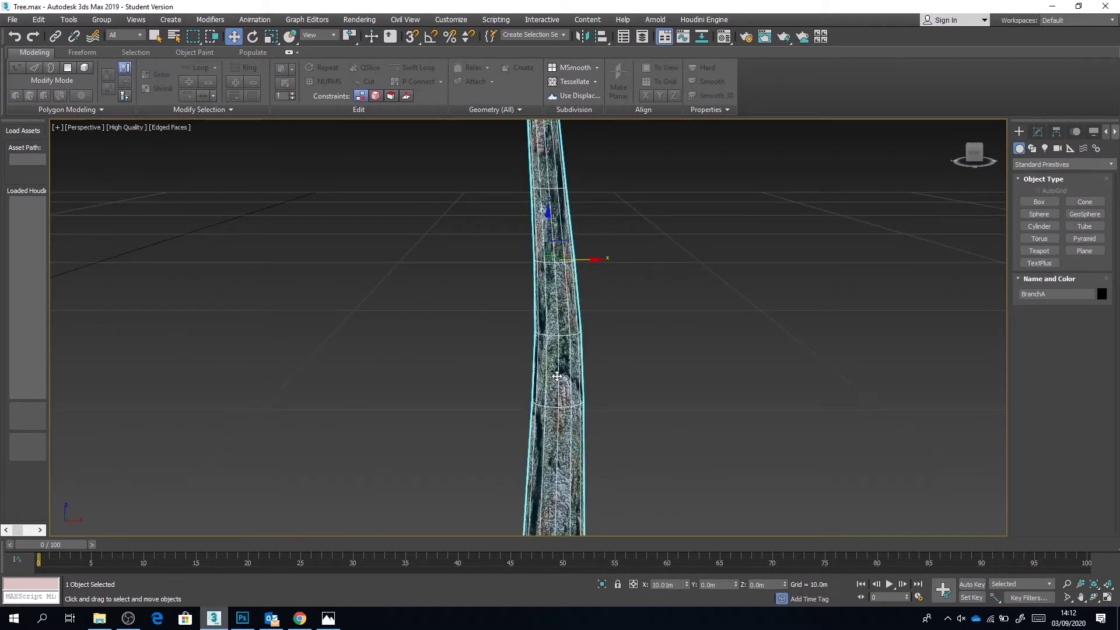
{"action": "middle_click_drag", "start_coordinate": [557, 377], "coordinate": [561, 265]}
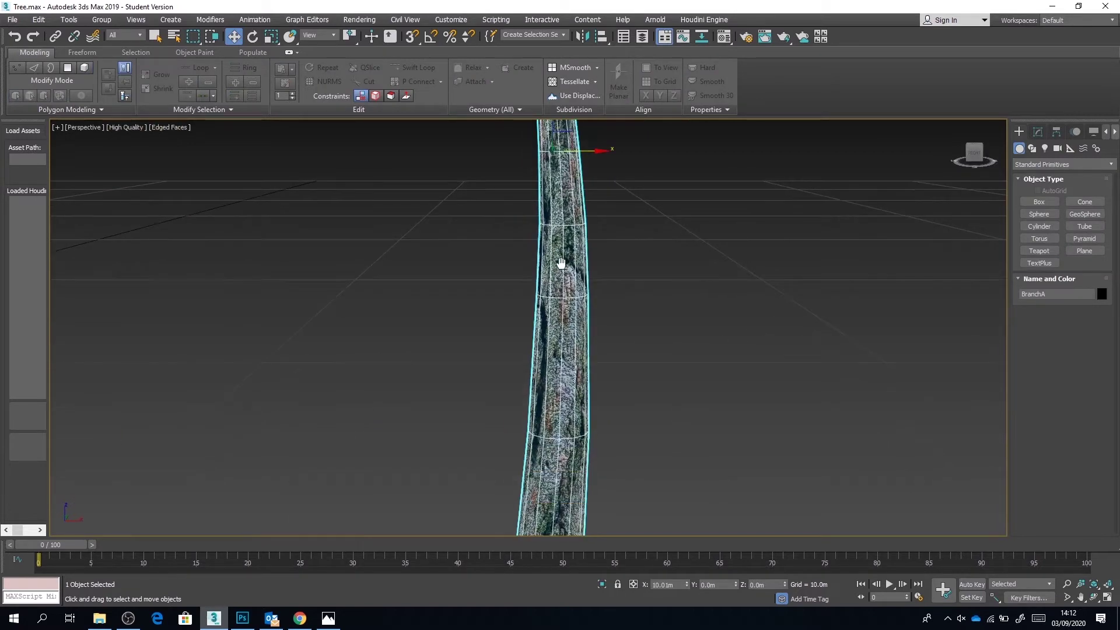
{"action": "left_click", "coordinate": [1038, 133]}
{"action": "left_click", "coordinate": [1020, 182]}
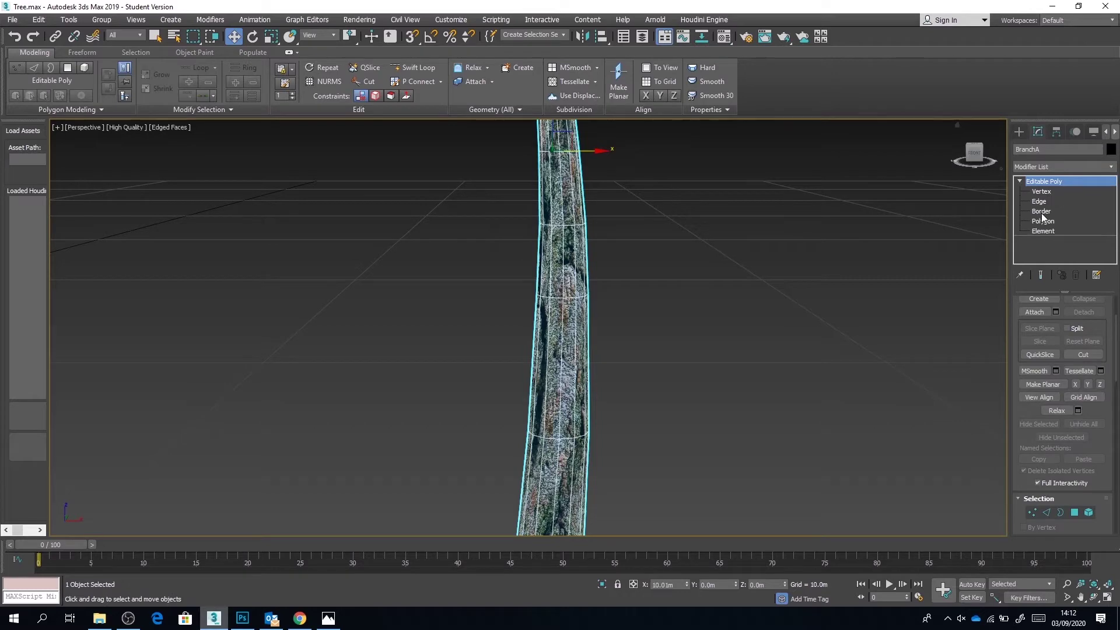
{"action": "left_click", "coordinate": [1039, 201]}
{"action": "left_click_drag", "start_coordinate": [475, 362], "coordinate": [667, 376]}
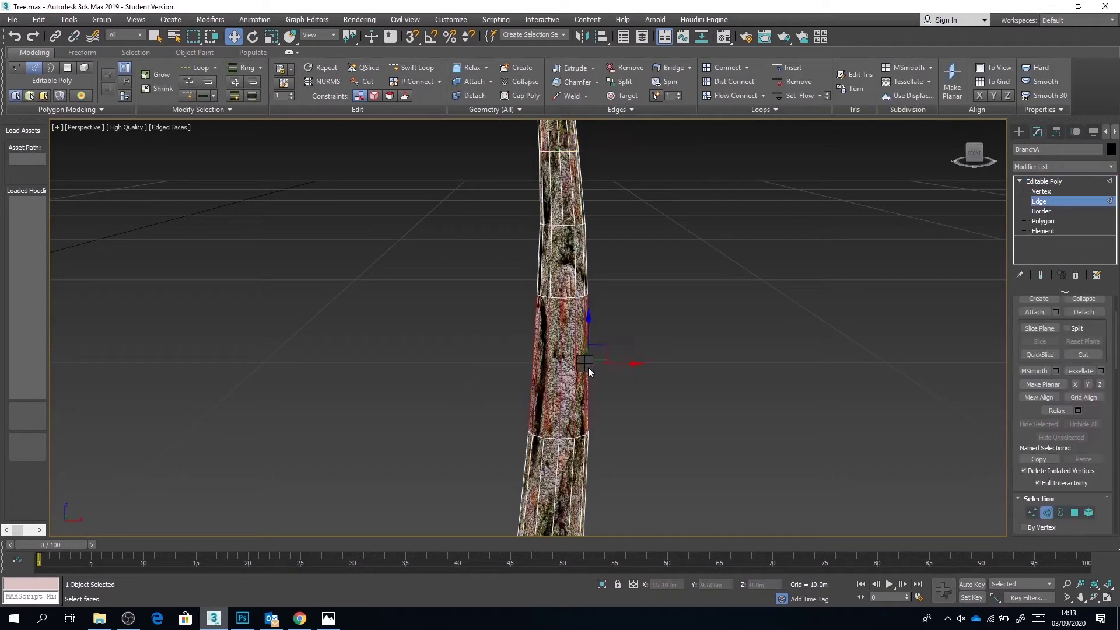
{"action": "right_click", "coordinate": [588, 367]}
{"action": "left_click", "coordinate": [544, 406]}
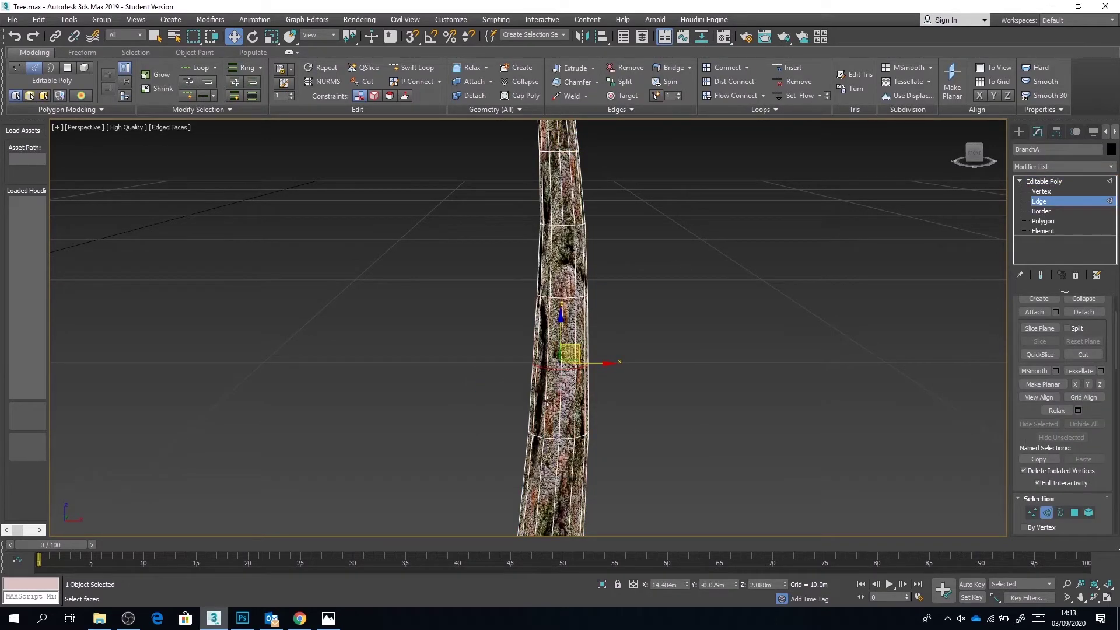
- Undo the new edge loop and the recent edge selections on BranchA
{"action": "scroll", "coordinate": [547, 401], "scroll_direction": "down", "scroll_amount": 5}
{"action": "key", "text": "ctrl+z"}
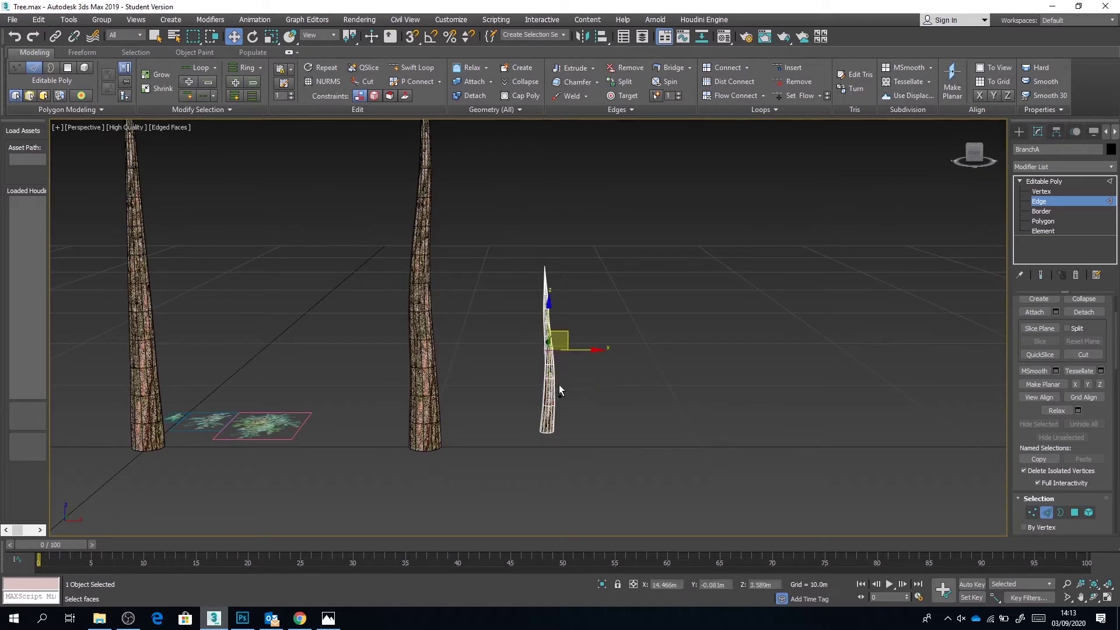
{"action": "scroll", "coordinate": [553, 397], "scroll_direction": "up", "scroll_amount": 5}
{"action": "key", "text": "ctrl+z"}
{"action": "key", "text": "ctrl+z"}
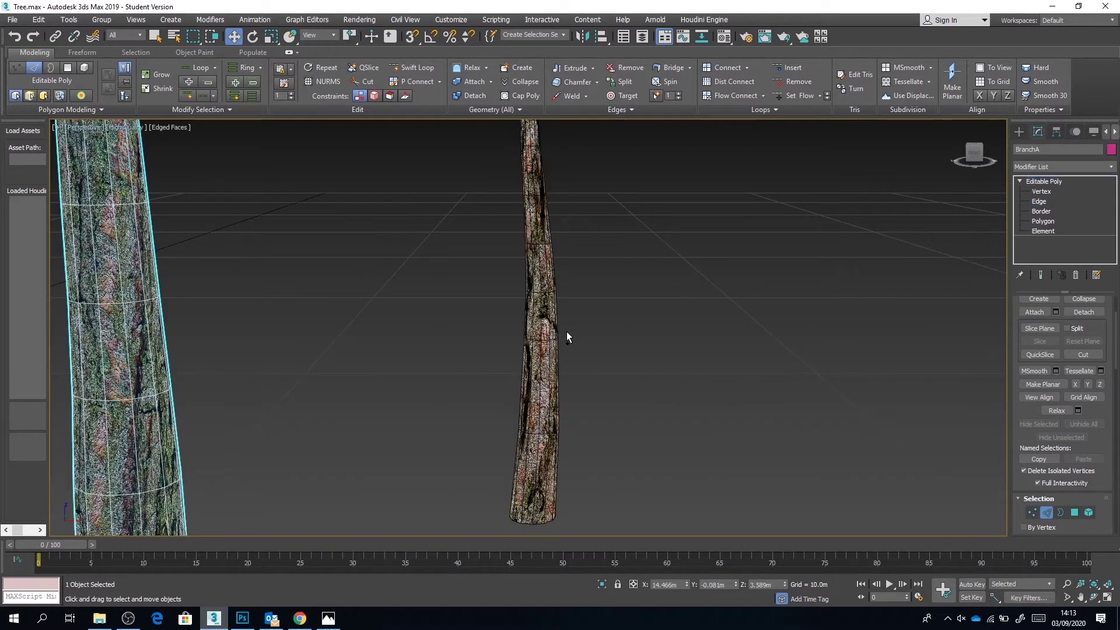
{"action": "key", "text": "ctrl+z"}
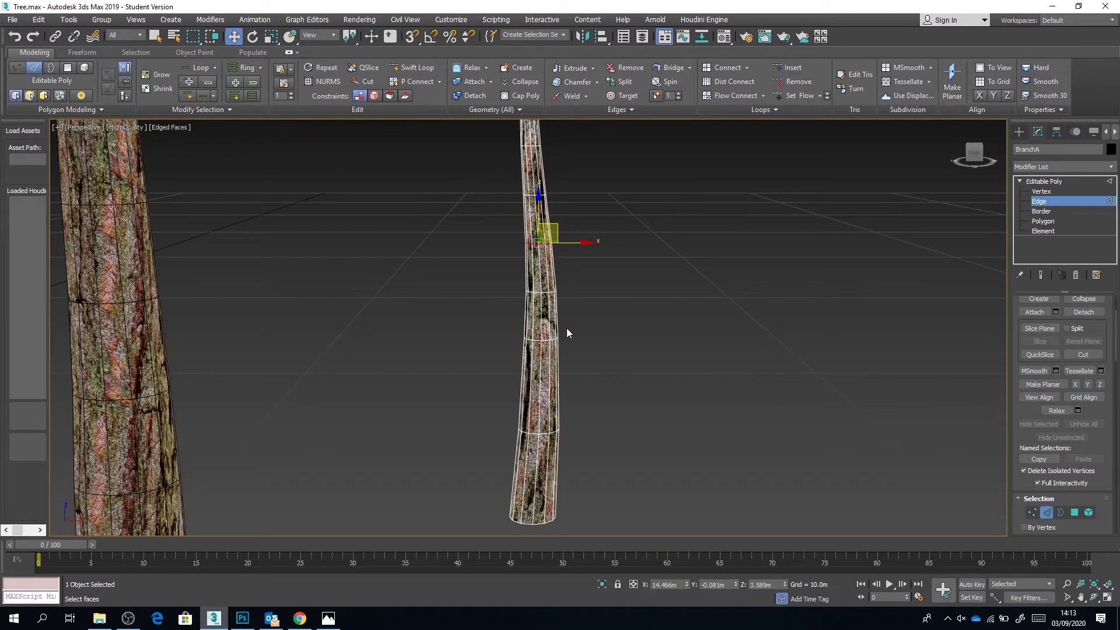
{"action": "key", "text": "ctrl+z"}
{"action": "key", "text": "Page_Up"}
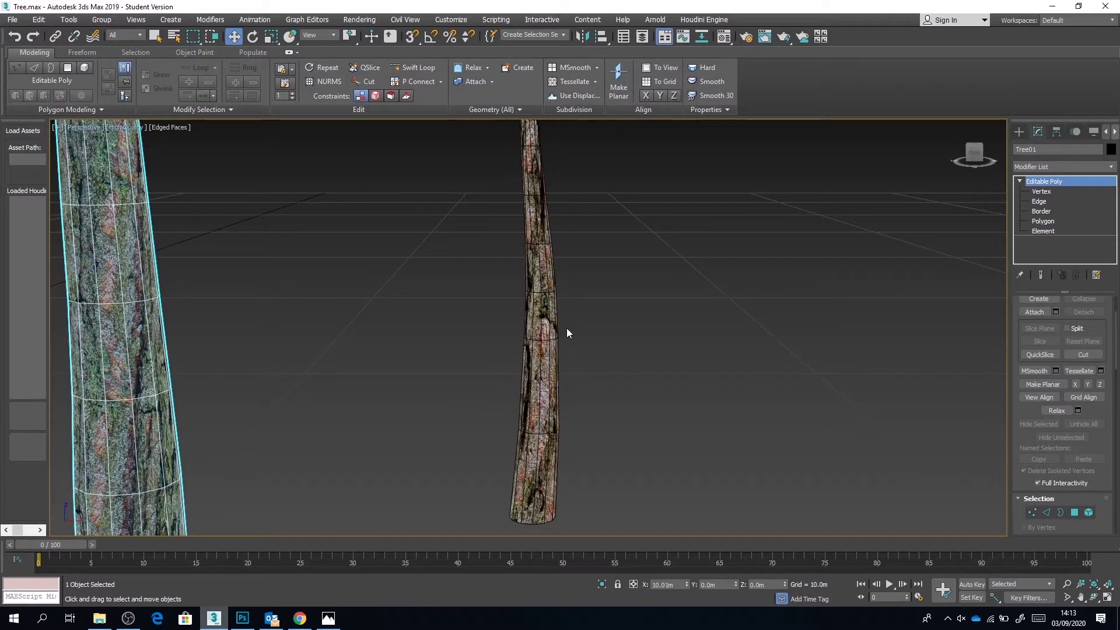
- Turn off the edged-faces overlay and examine the bark texture on BranchA
{"action": "key", "text": "F4"}
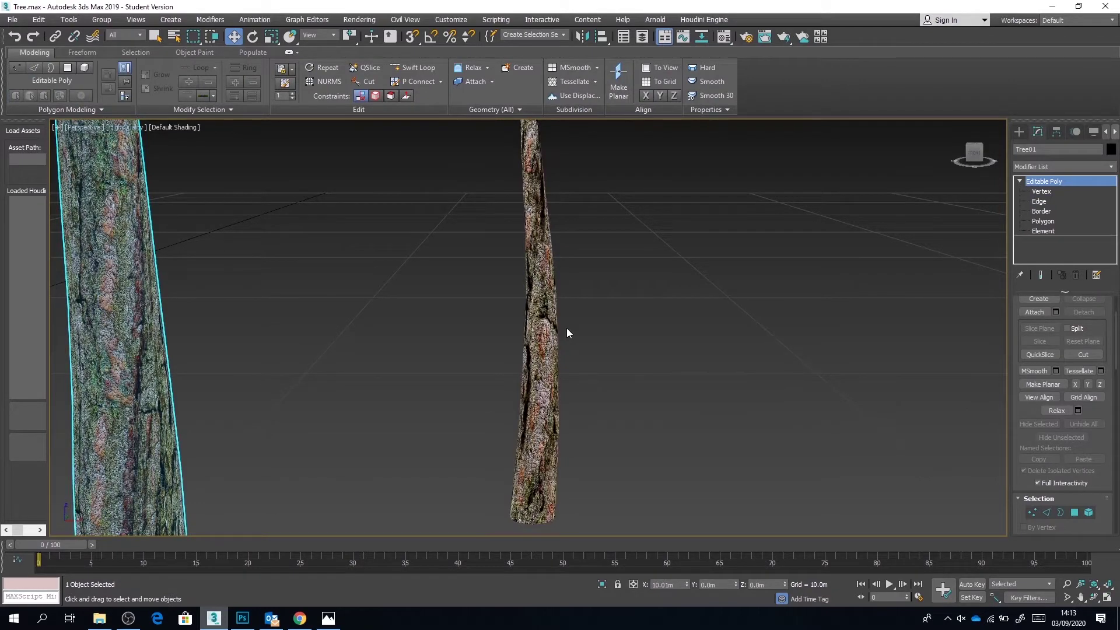
{"action": "left_click", "coordinate": [622, 326]}
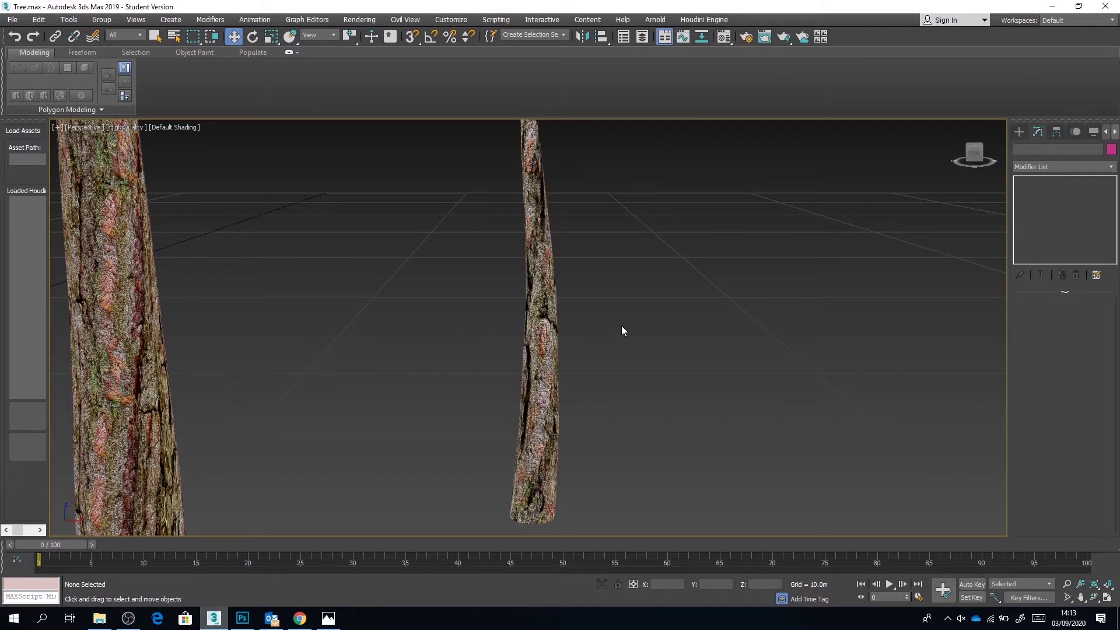
{"action": "left_click", "coordinate": [562, 316]}
{"action": "key", "text": "2"}
{"action": "mouse_move", "coordinate": [603, 309]}
{"action": "middle_mouse_down", "text": "alt"}
{"action": "mouse_move", "coordinate": [403, 324]}
{"action": "mouse_move", "coordinate": [361, 313]}
{"action": "mouse_move", "coordinate": [398, 290]}
{"action": "mouse_move", "coordinate": [495, 328]}
{"action": "middle_mouse_up", "text": "alt"}
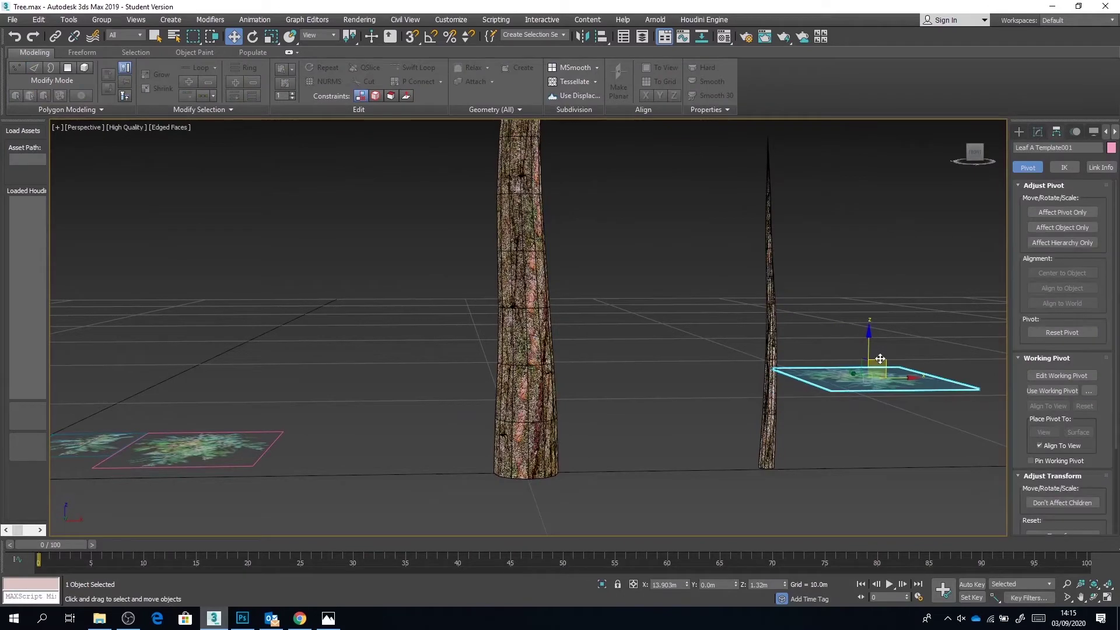
- Copy the leaf template beside the branch as Leaf A Template001 and rotate the plane upright about X with angle snap on
{"action": "left_click_drag", "start_coordinate": [776, 373], "coordinate": [734, 356], "text": "shift"}
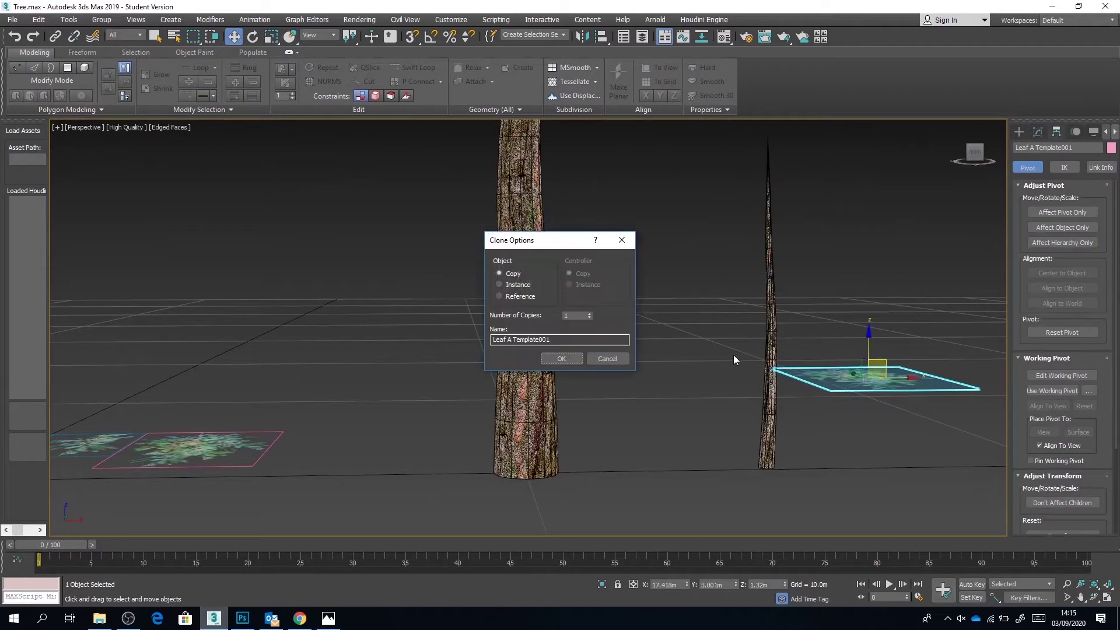
{"action": "left_click", "coordinate": [563, 360]}
{"action": "middle_click_drag", "start_coordinate": [886, 353], "coordinate": [595, 306]}
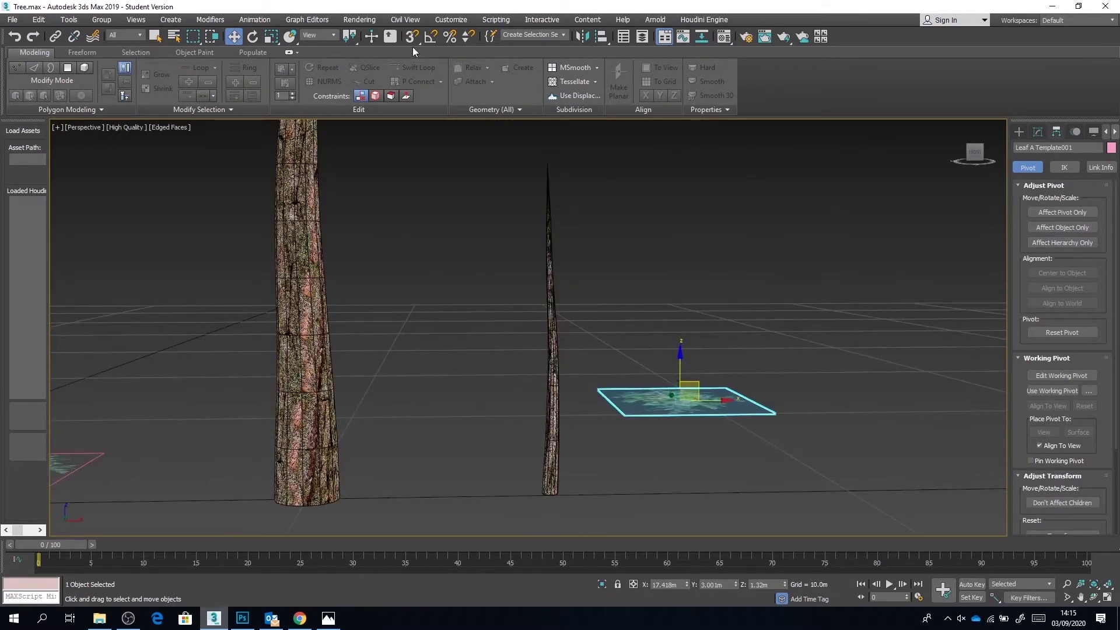
{"action": "left_click", "coordinate": [430, 37]}
{"action": "key", "text": "e"}
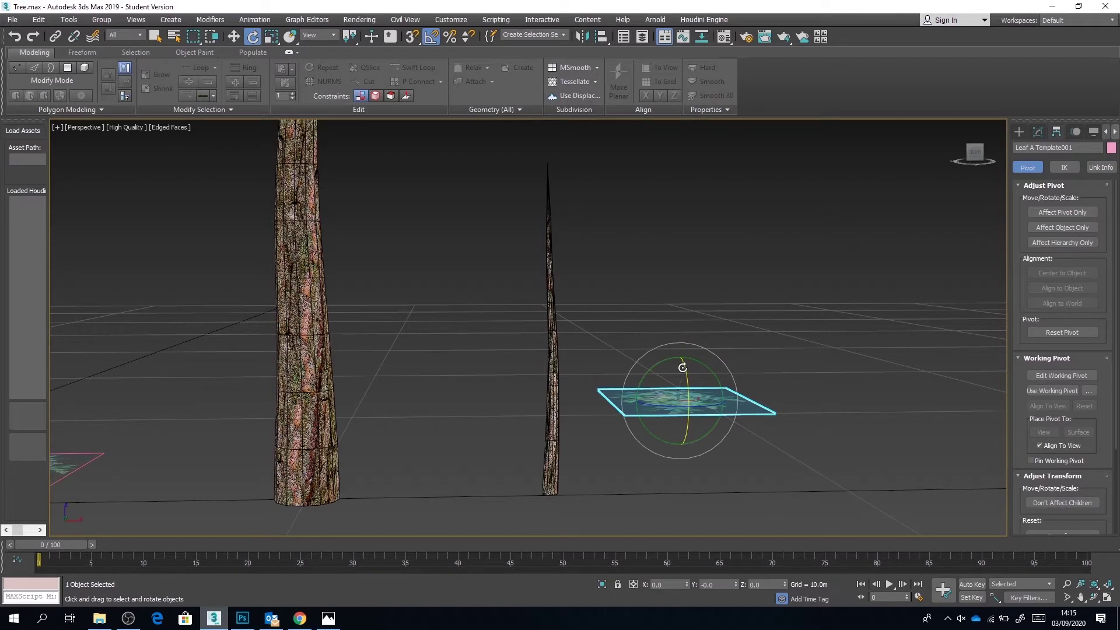
{"action": "left_click_drag", "start_coordinate": [686, 375], "coordinate": [700, 430]}
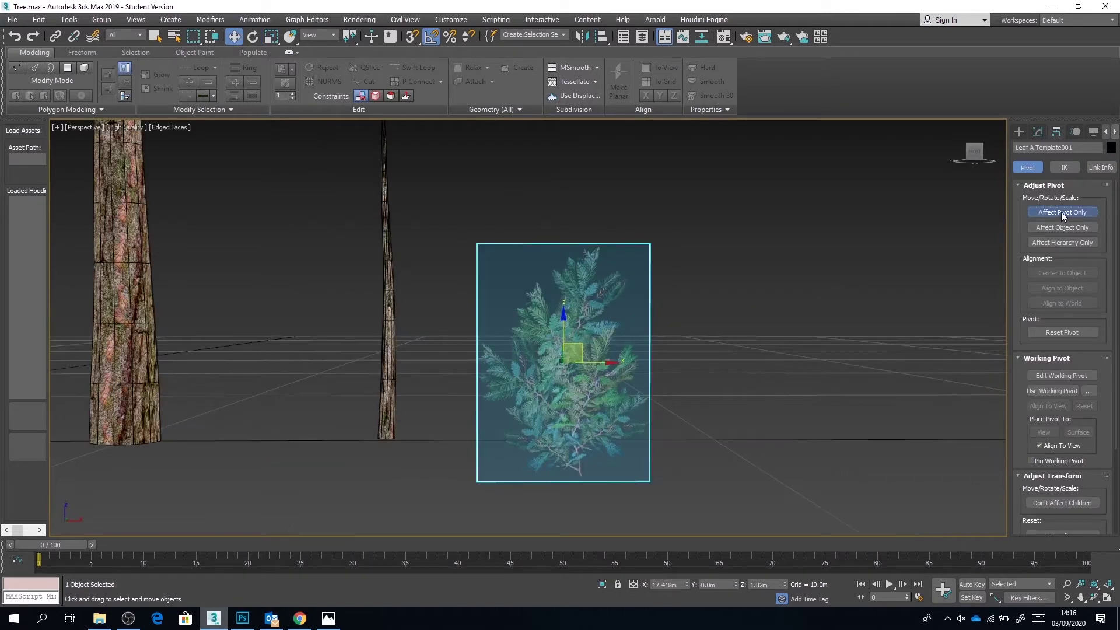
- Place the pivot of Leaf A Template001 on the leaf plane's base by setting the pivot's Z to 0 m
{"action": "left_click", "coordinate": [1062, 212]}
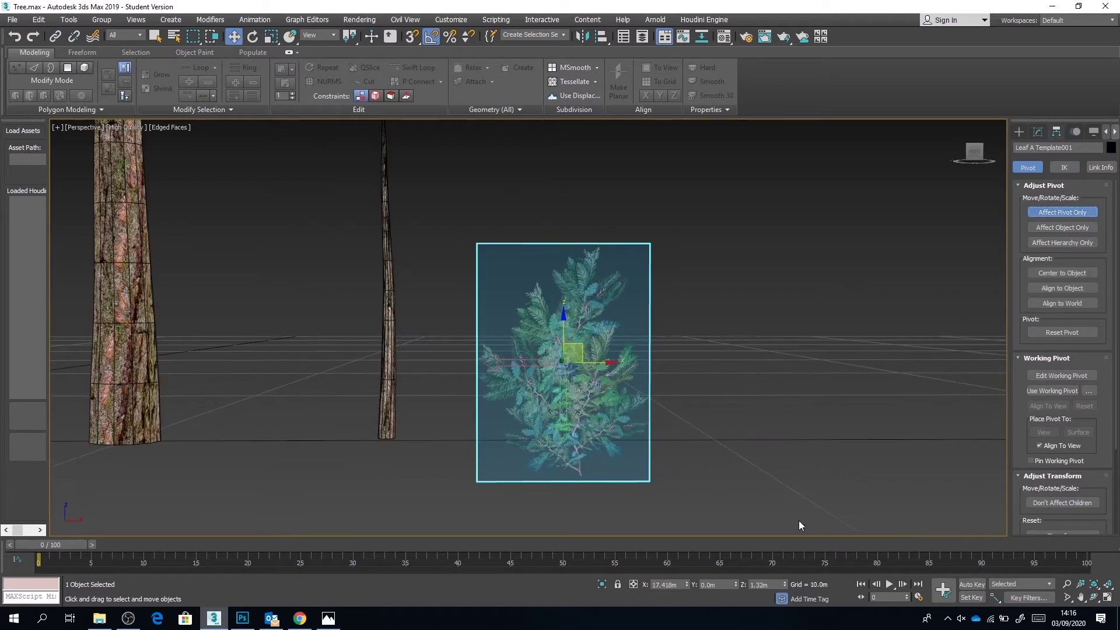
{"action": "right_click", "coordinate": [783, 585]}
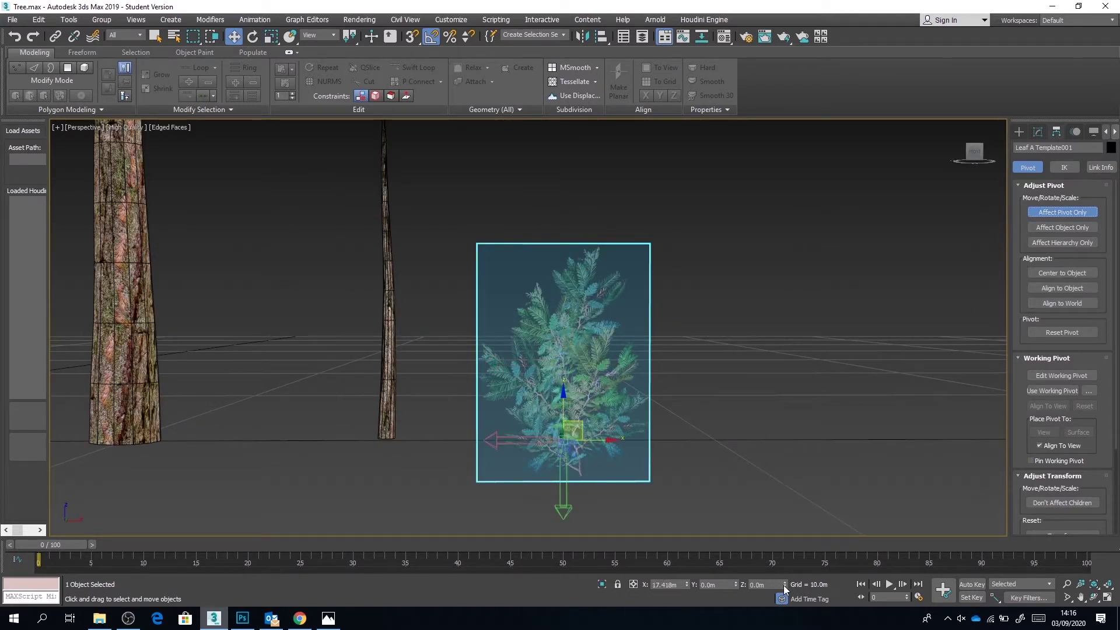
{"action": "left_click", "coordinate": [1052, 211]}
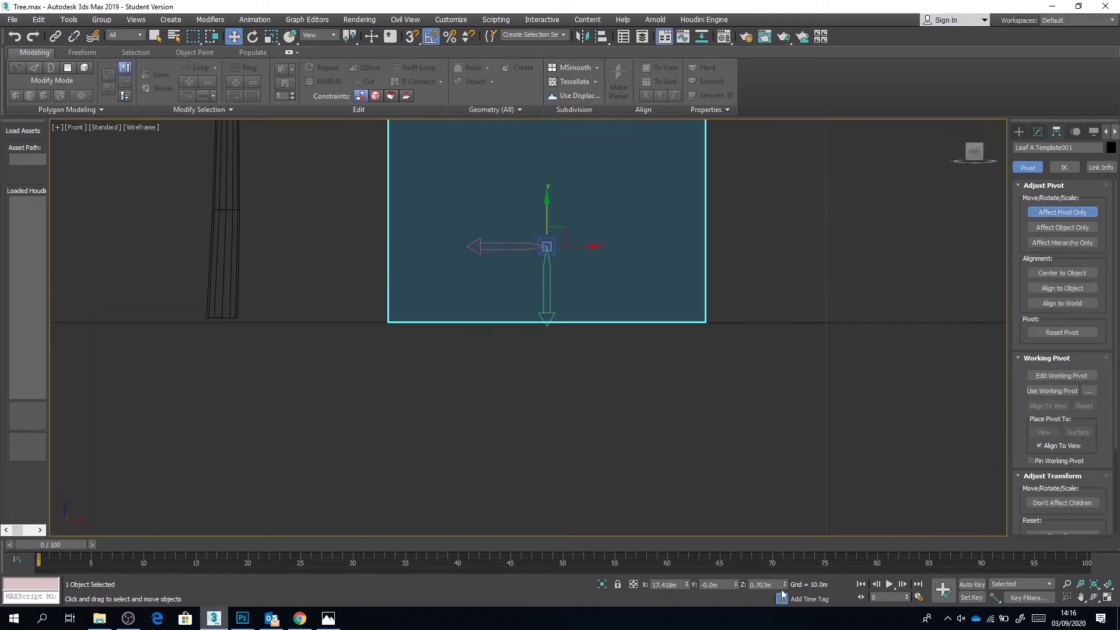
{"action": "right_click", "coordinate": [783, 586]}
{"action": "left_click", "coordinate": [1052, 211]}
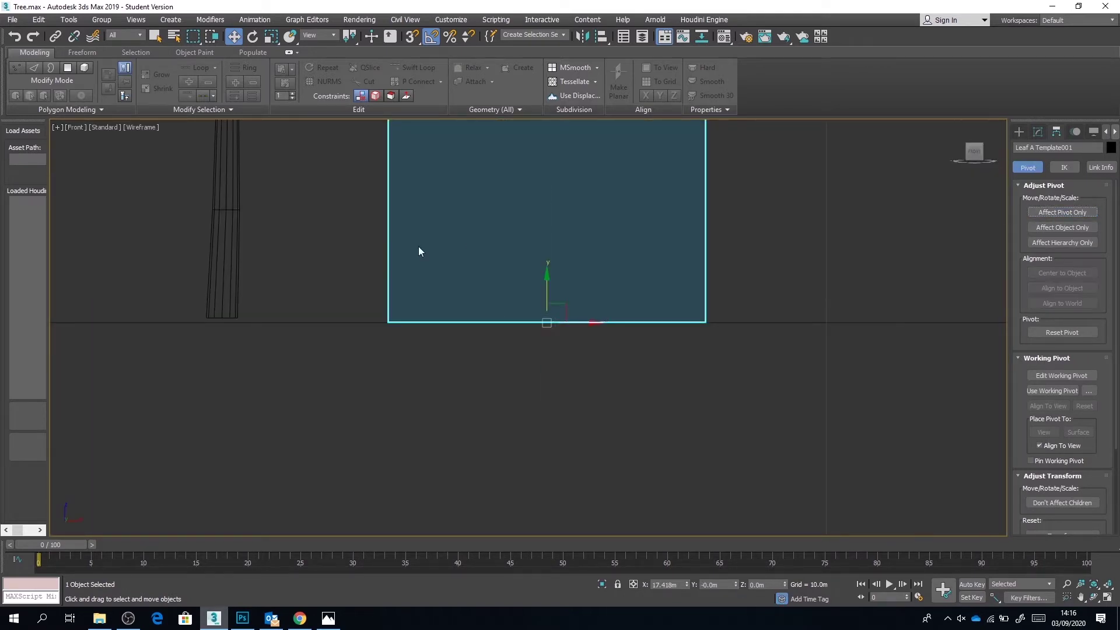
- Lower BranchA onto the ground line and set its pivot's Z to 0 m at the branch base
{"action": "left_click", "coordinate": [230, 262]}
{"action": "left_click_drag", "start_coordinate": [226, 280], "coordinate": [234, 284]}
{"action": "middle_click_drag", "start_coordinate": [504, 275], "coordinate": [535, 375]}
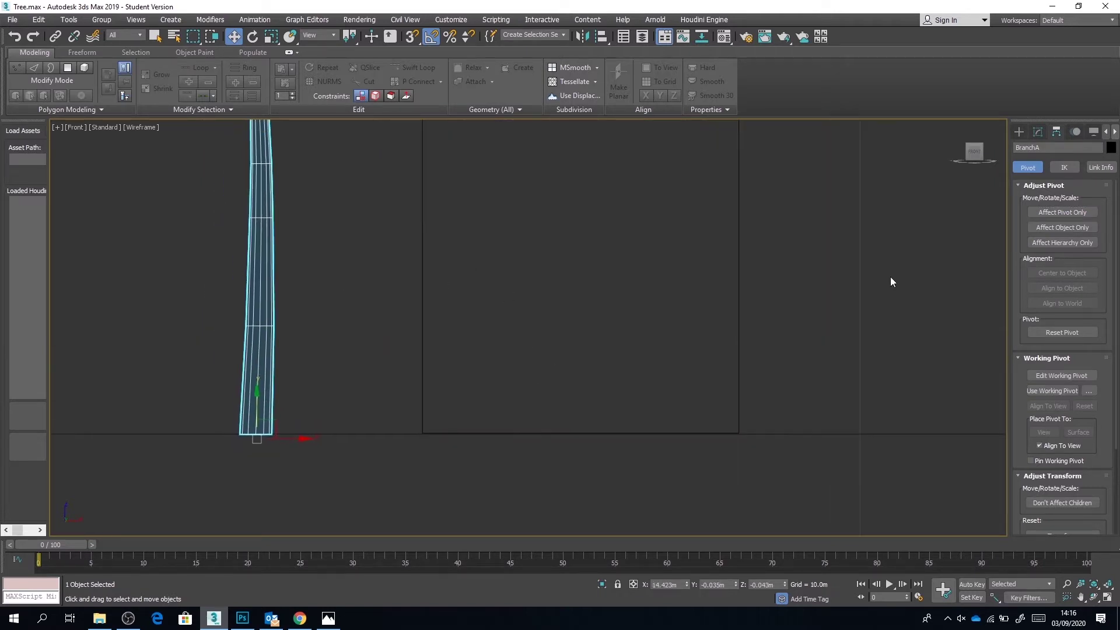
{"action": "left_click", "coordinate": [1061, 211]}
{"action": "right_click", "coordinate": [784, 586]}
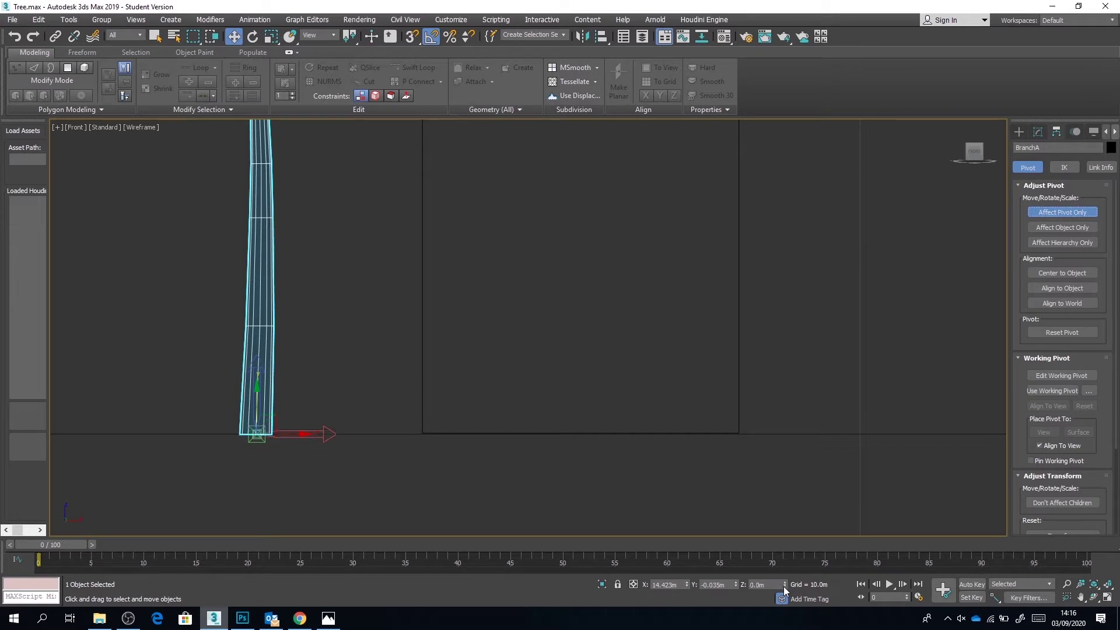
{"action": "left_click", "coordinate": [1089, 216]}
{"action": "key", "text": "p"}
{"action": "left_click", "coordinate": [604, 256]}
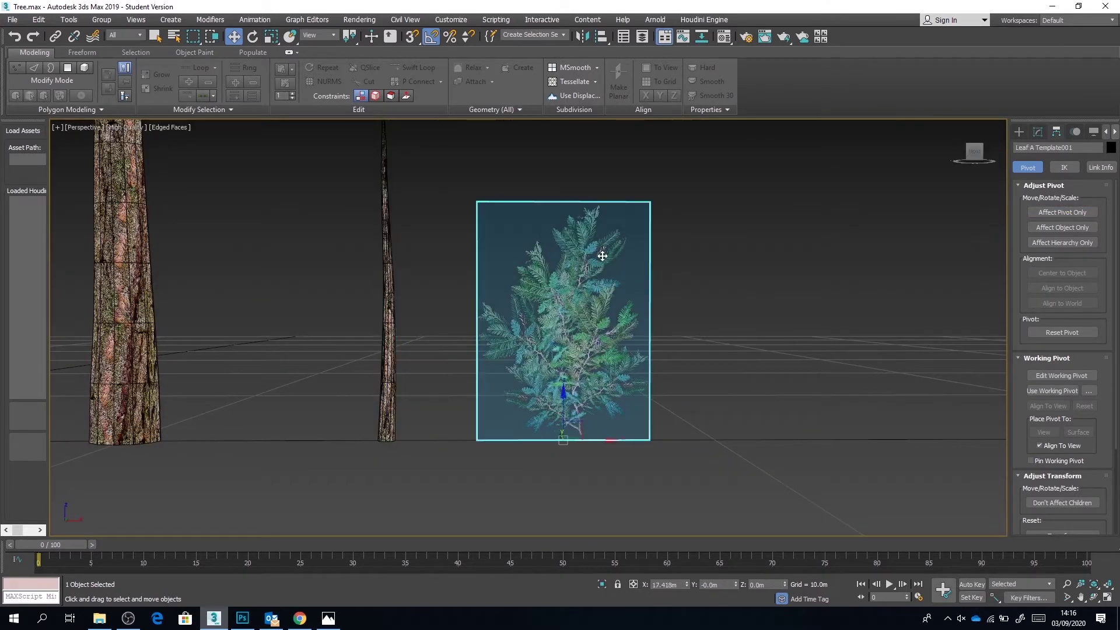
- Move the upright Leaf A Template001 plane along X to about 21.183 m, further away from the branch
{"action": "middle_click_drag", "start_coordinate": [602, 255], "coordinate": [625, 311]}
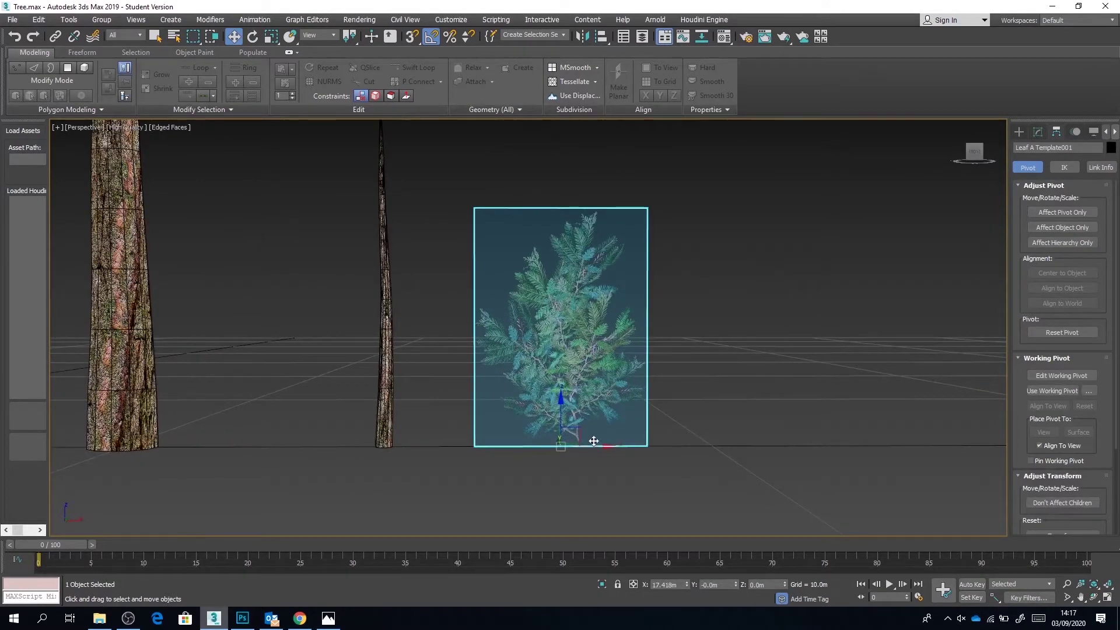
{"action": "left_click_drag", "start_coordinate": [598, 447], "coordinate": [820, 406]}
{"action": "middle_click_drag", "start_coordinate": [690, 395], "coordinate": [322, 403]}
- Cut a line of edges along the leaf's main stem, from the plane's bottom edge to its top edge
{"action": "left_click", "coordinate": [1038, 132]}
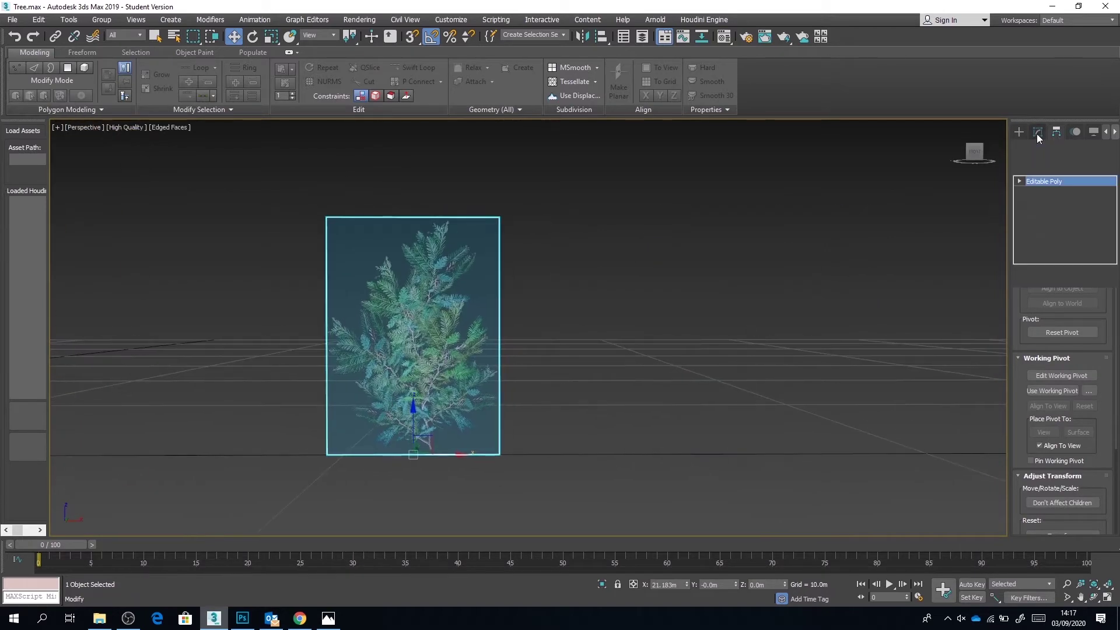
{"action": "left_click", "coordinate": [1020, 182]}
{"action": "left_click", "coordinate": [1044, 201]}
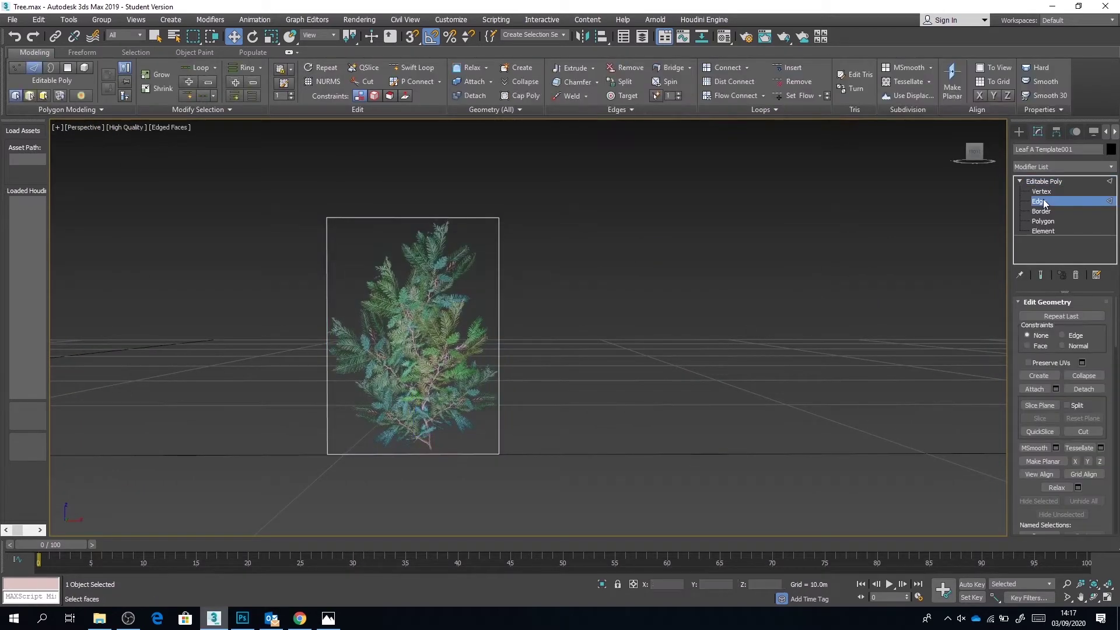
{"action": "left_click", "coordinate": [1083, 431]}
{"action": "scroll", "coordinate": [404, 471], "scroll_direction": "up", "scroll_amount": 5}
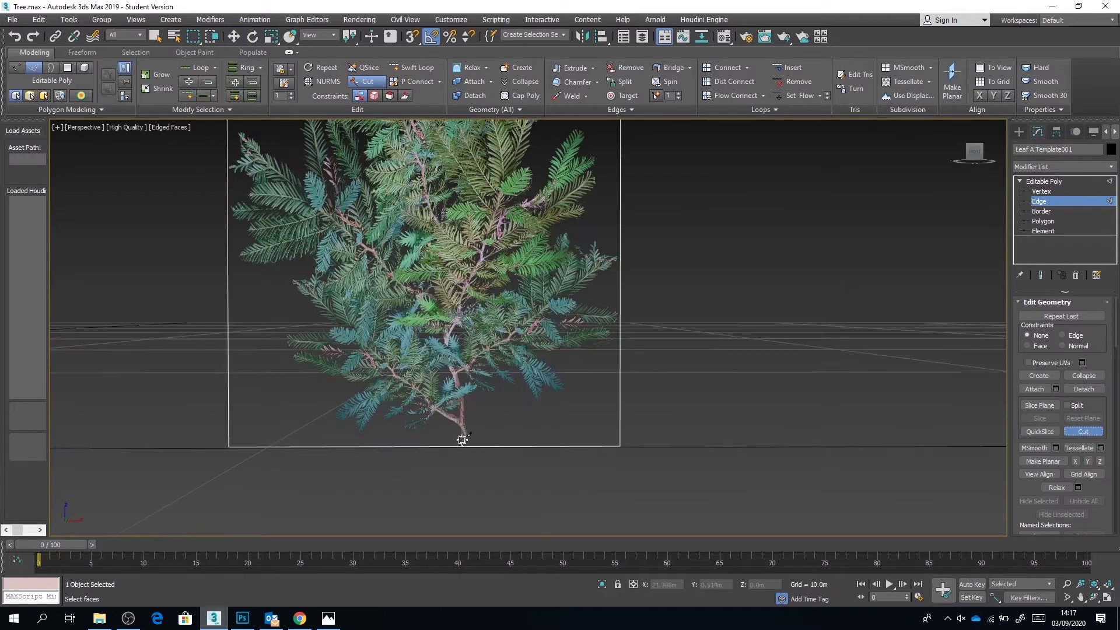
{"action": "left_click", "coordinate": [469, 447]}
{"action": "left_click", "coordinate": [441, 219]}
{"action": "middle_click_drag", "start_coordinate": [442, 220], "coordinate": [550, 421]}
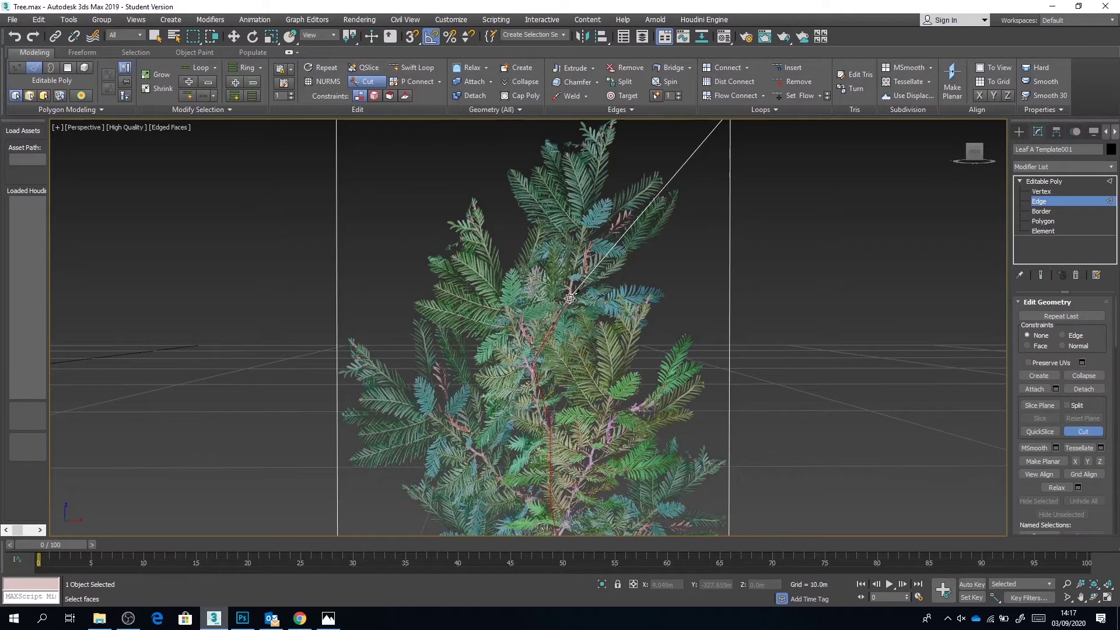
{"action": "scroll", "coordinate": [583, 297], "scroll_direction": "down", "scroll_amount": 3}
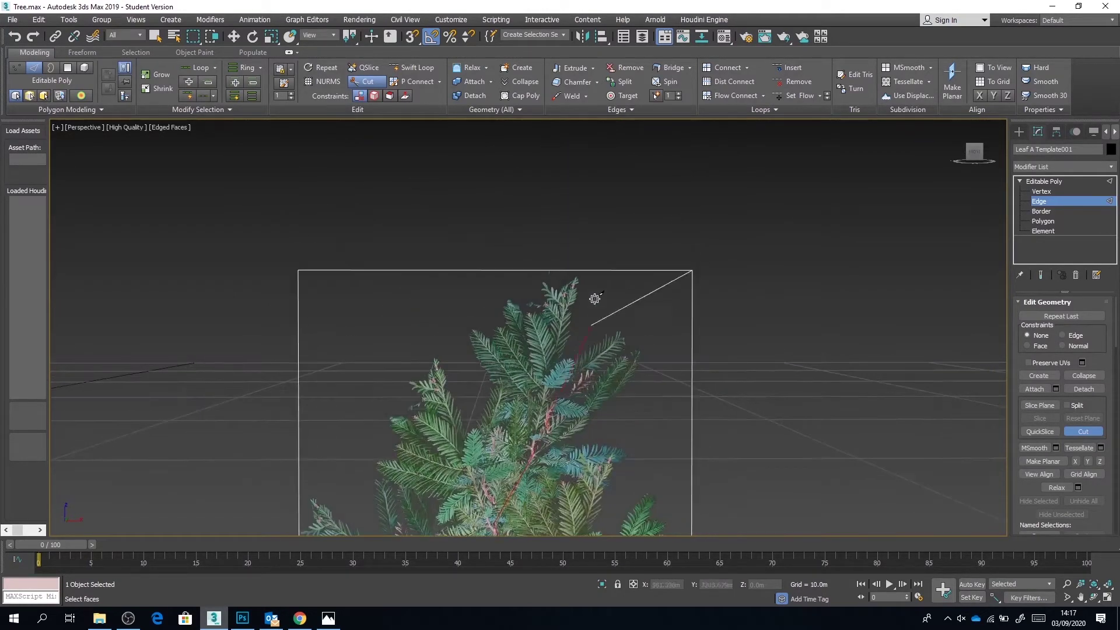
{"action": "left_click", "coordinate": [575, 270]}
{"action": "right_click", "coordinate": [595, 389]}
- Cut edges from the upper stem vertex to the leaf plane's right edge and to its top-left corner
{"action": "left_click", "coordinate": [1055, 192]}
{"action": "left_click", "coordinate": [532, 458]}
{"action": "middle_click_drag", "start_coordinate": [692, 270], "coordinate": [711, 139]}
{"action": "left_click", "coordinate": [711, 292]}
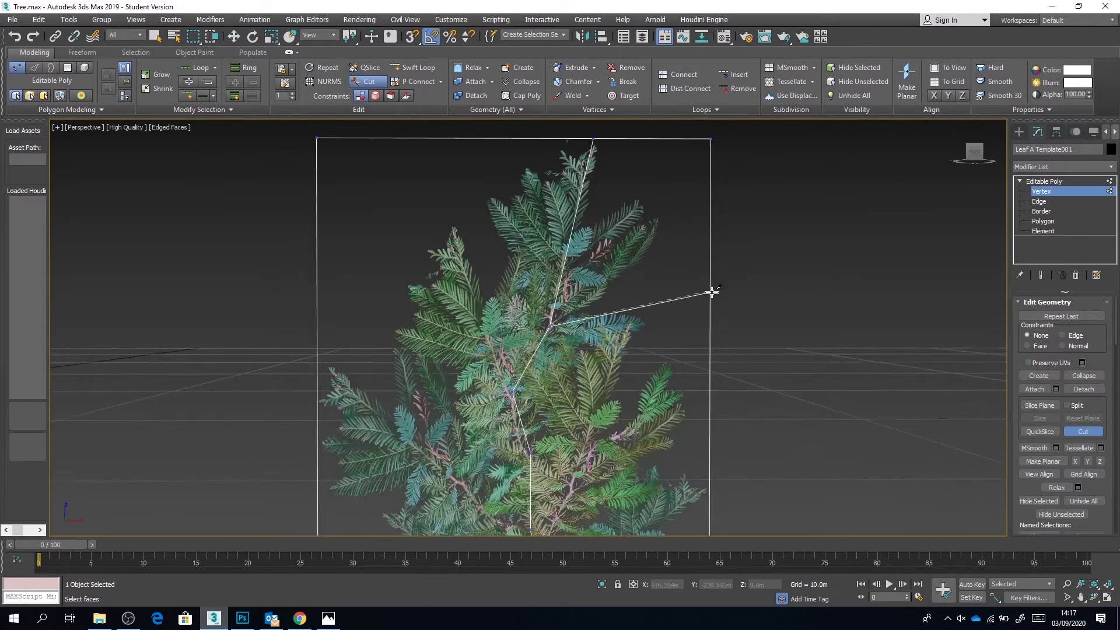
{"action": "left_click", "coordinate": [550, 326]}
{"action": "left_click", "coordinate": [317, 139]}
{"action": "right_click", "coordinate": [336, 188]}
- Cut edges from the middle stem vertex out to the right and left edges of the leaf plane
{"action": "scroll", "coordinate": [534, 373], "scroll_direction": "up", "scroll_amount": 5}
{"action": "scroll", "coordinate": [527, 391], "scroll_direction": "down", "scroll_amount": 2}
{"action": "middle_click_drag", "start_coordinate": [526, 408], "coordinate": [534, 297]}
{"action": "left_click", "coordinate": [505, 305]}
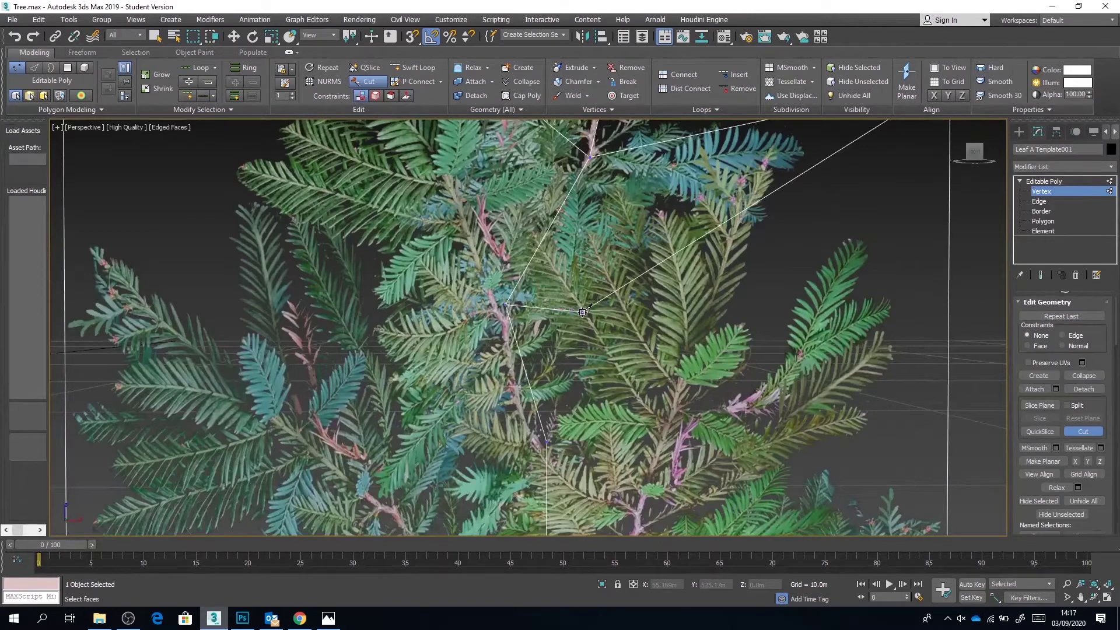
{"action": "left_click", "coordinate": [950, 202]}
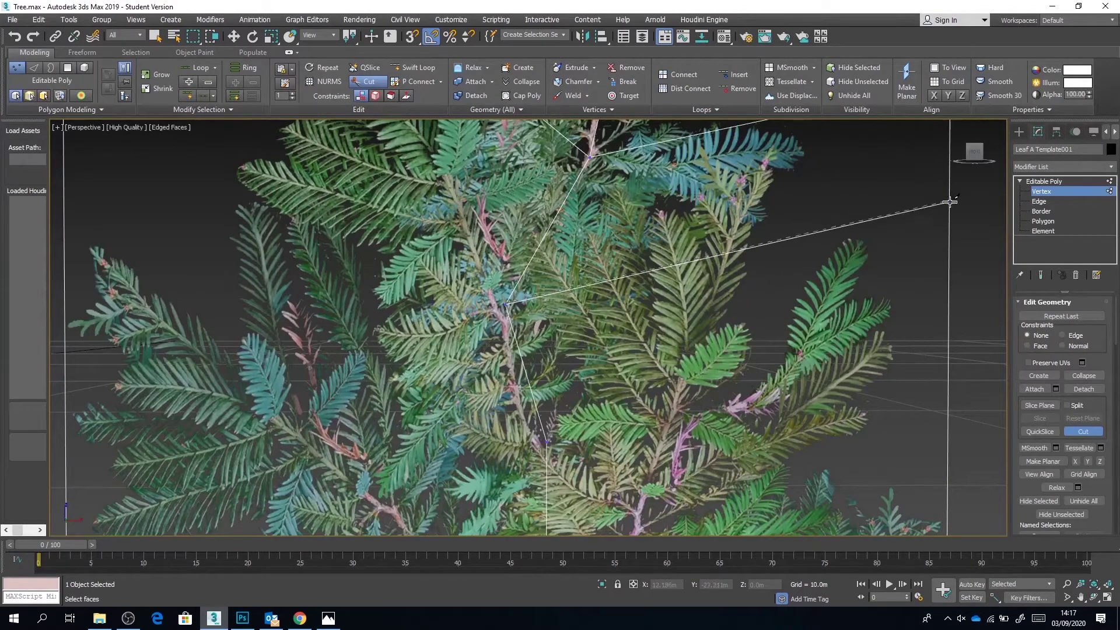
{"action": "scroll", "coordinate": [547, 306], "scroll_direction": "down", "scroll_amount": 5}
{"action": "left_click", "coordinate": [530, 307]}
{"action": "left_click", "coordinate": [333, 215]}
{"action": "right_click", "coordinate": [333, 215]}
- Cut edges from the lower stem vertex out to the left and right edges of the leaf plane
{"action": "left_click", "coordinate": [547, 445]}
{"action": "left_click", "coordinate": [333, 285]}
{"action": "right_click", "coordinate": [333, 286]}
{"action": "middle_click_drag", "start_coordinate": [583, 440], "coordinate": [573, 383]}
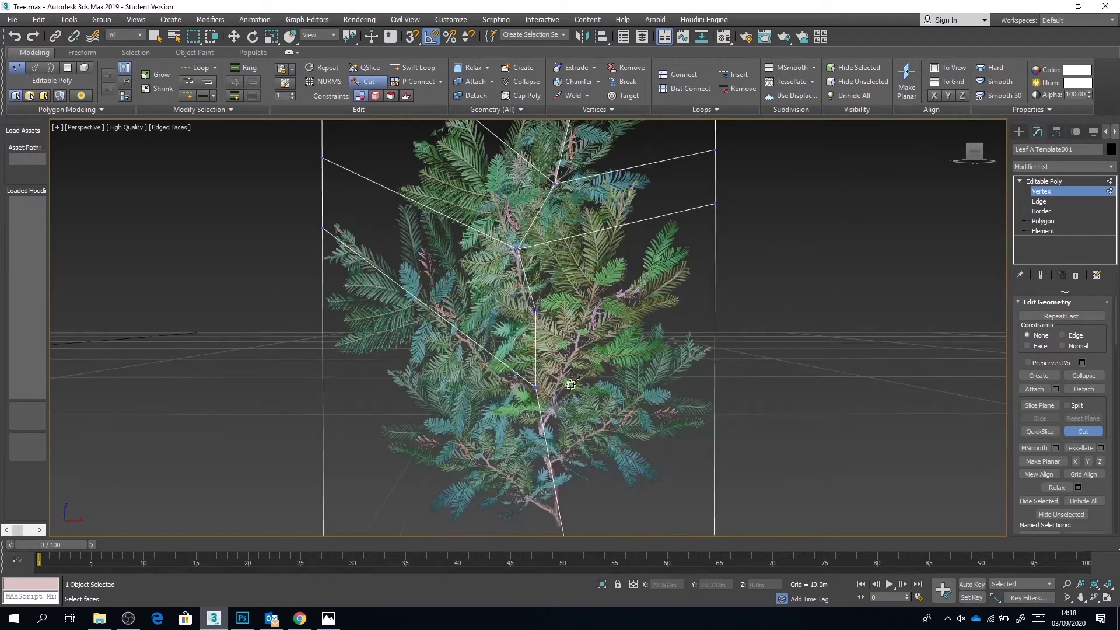
{"action": "right_click", "coordinate": [549, 318]}
{"action": "left_click", "coordinate": [536, 386]}
- Enable Preserve UVs and pull the vertices of both side edges along Y to fold the leaf plane along its stem
{"action": "left_click", "coordinate": [1028, 362]}
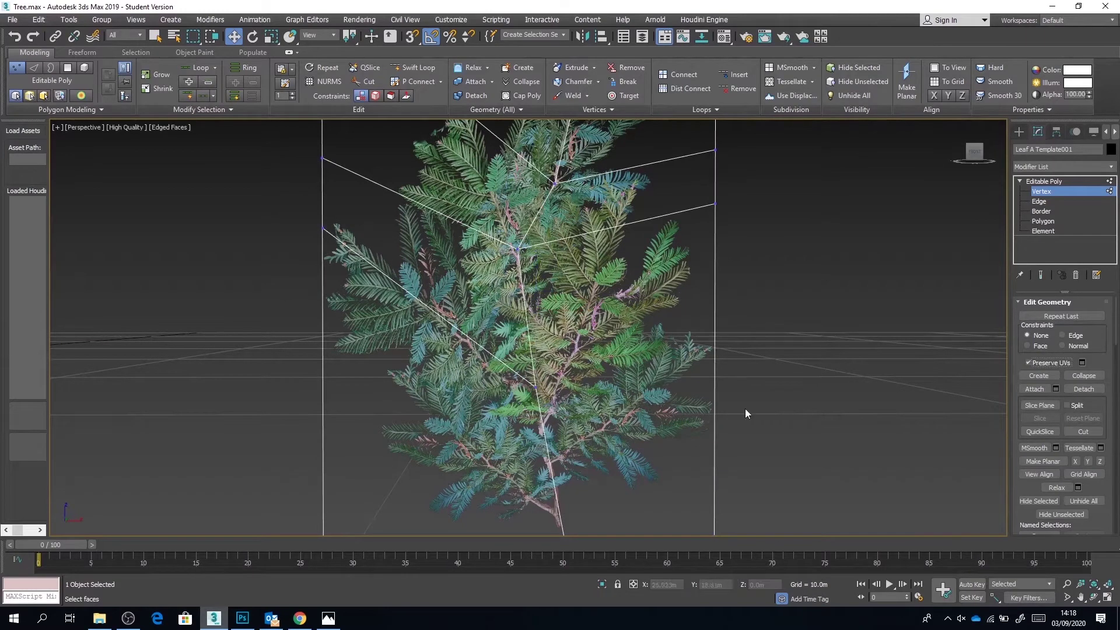
{"action": "scroll", "coordinate": [665, 382], "scroll_direction": "down", "scroll_amount": 6}
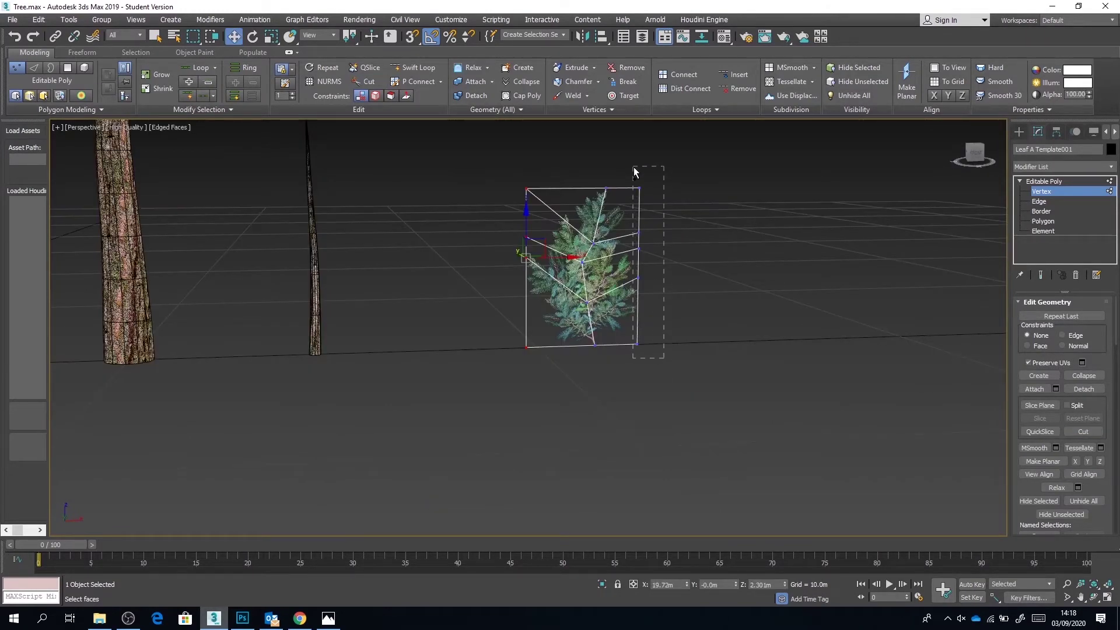
{"action": "middle_click_drag", "start_coordinate": [634, 170], "coordinate": [566, 260], "text": "alt"}
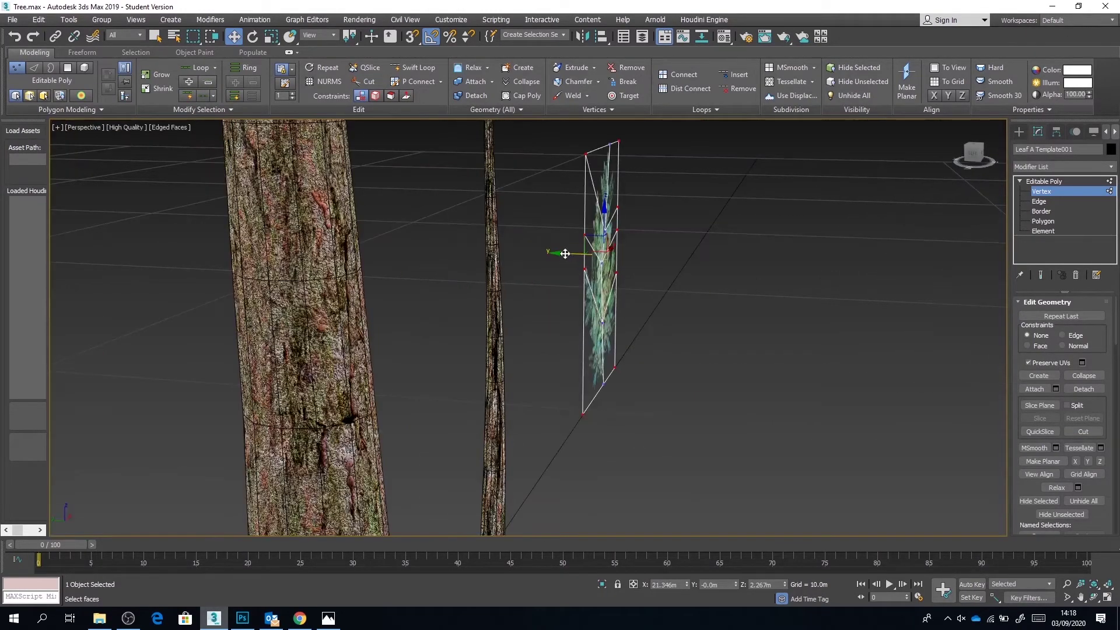
{"action": "left_click_drag", "start_coordinate": [565, 254], "coordinate": [523, 248]}
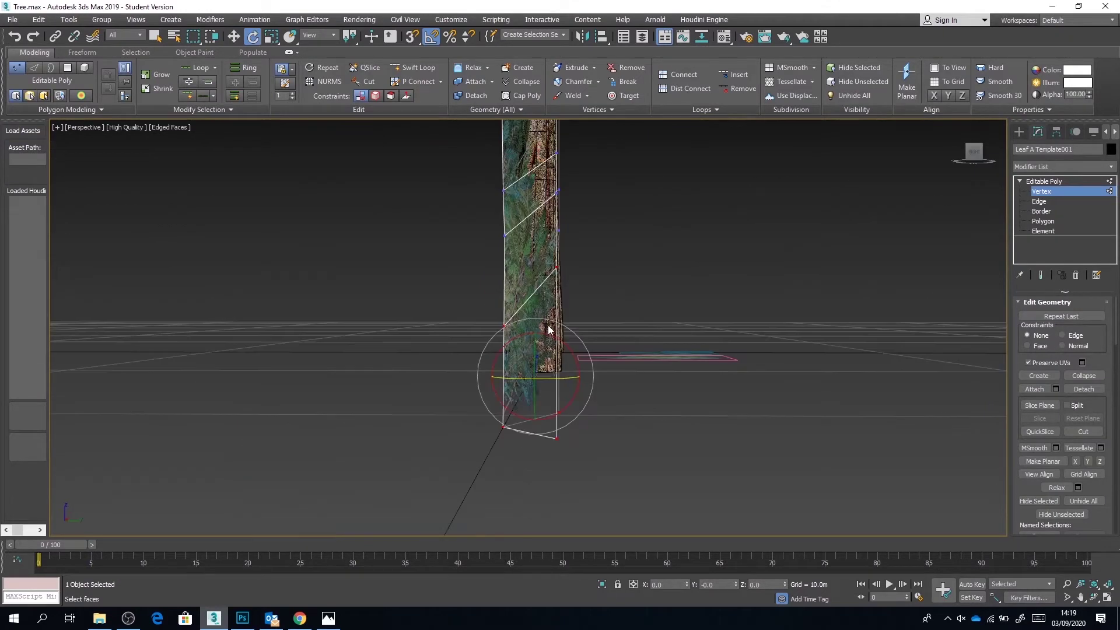
- Tilt the leaf plane's lower vertices about X and move them along Y to about 0.158 m to bend its base
{"action": "left_click_drag", "start_coordinate": [555, 337], "coordinate": [562, 337]}
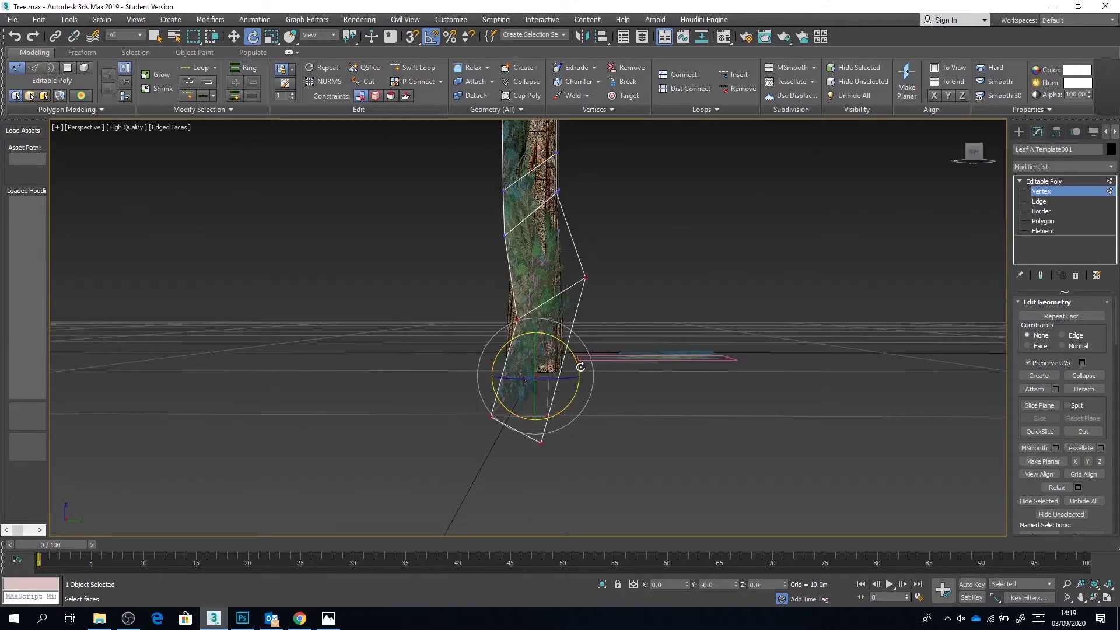
{"action": "key", "text": "w"}
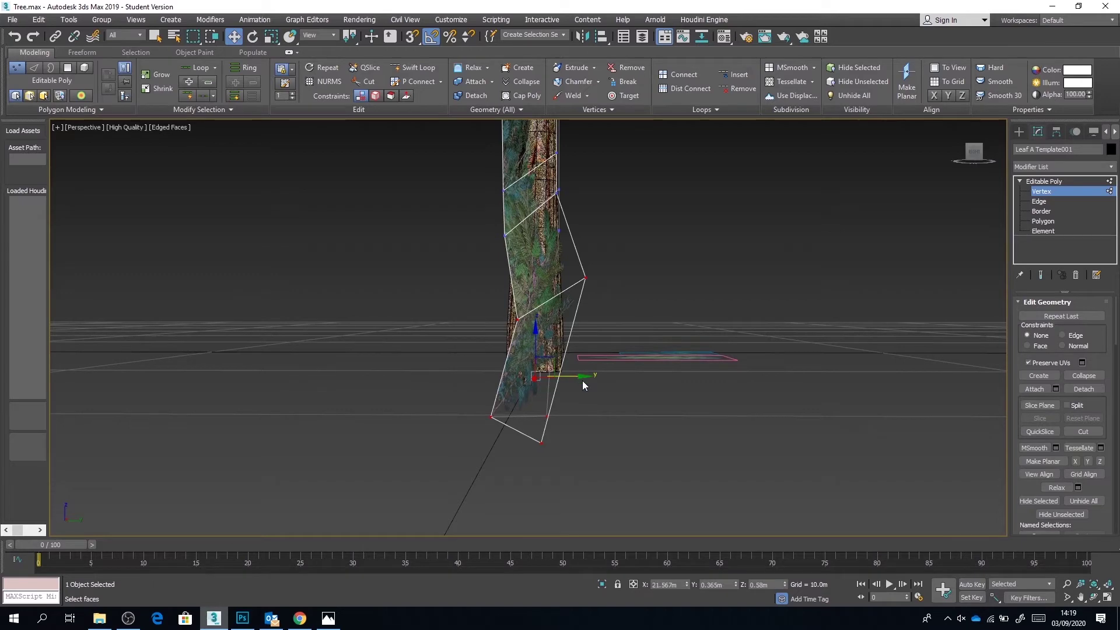
{"action": "left_click_drag", "start_coordinate": [582, 380], "coordinate": [565, 380]}
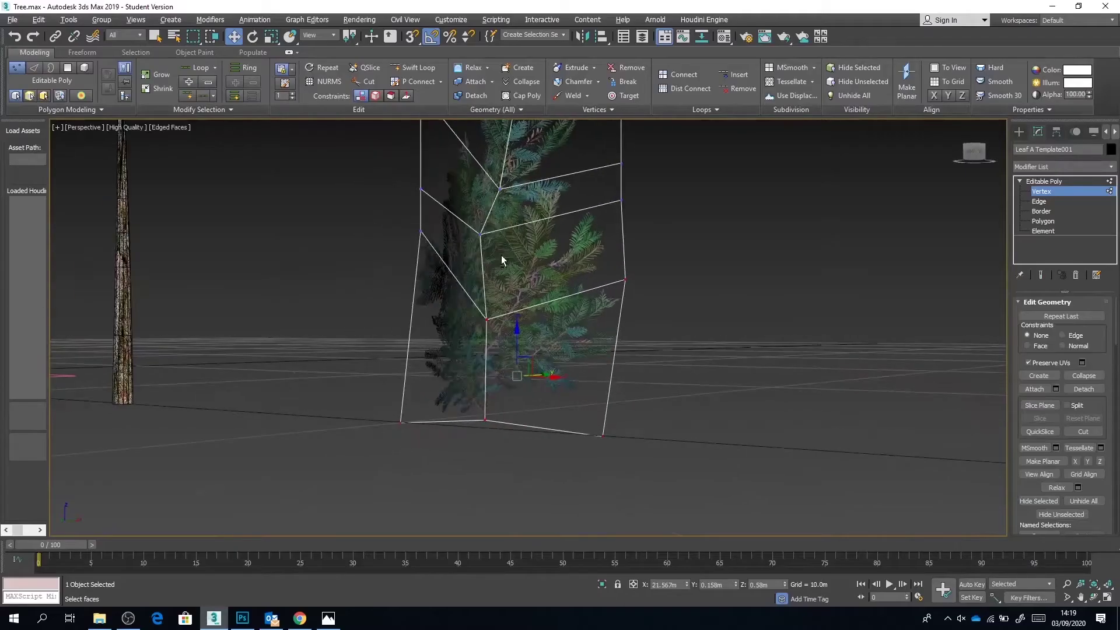
- Select the leaf plane's top row of vertices and move it along Y to curve the tip
{"action": "middle_click_drag", "start_coordinate": [537, 252], "coordinate": [595, 407]}
{"action": "middle_click_drag", "start_coordinate": [572, 334], "coordinate": [510, 341], "text": "alt"}
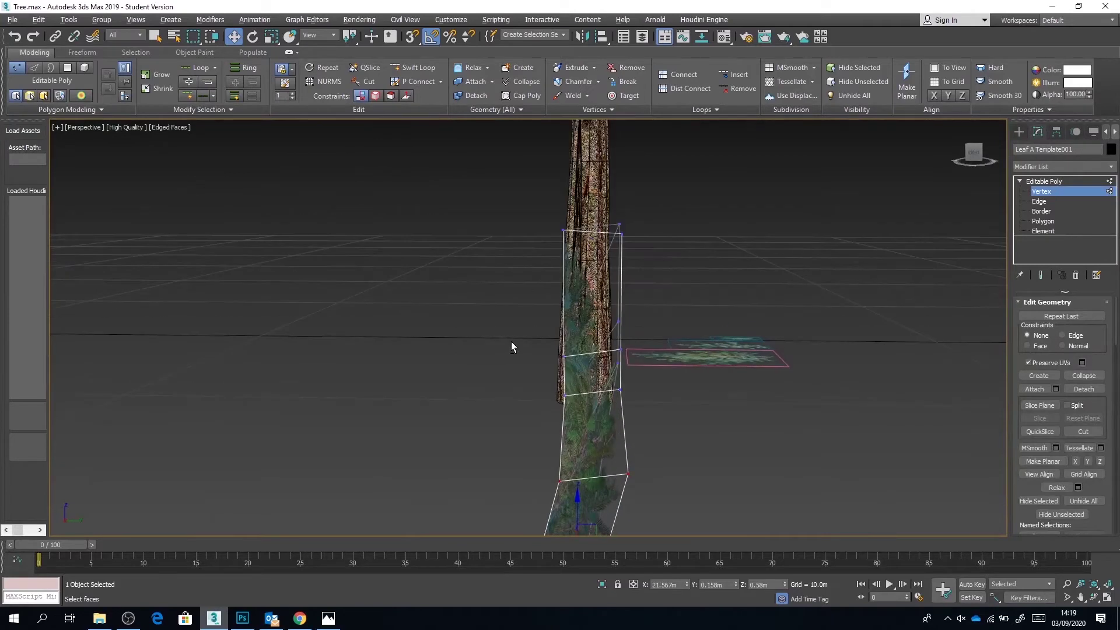
{"action": "left_click_drag", "start_coordinate": [493, 198], "coordinate": [669, 231]}
{"action": "left_click_drag", "start_coordinate": [686, 374], "coordinate": [659, 349]}
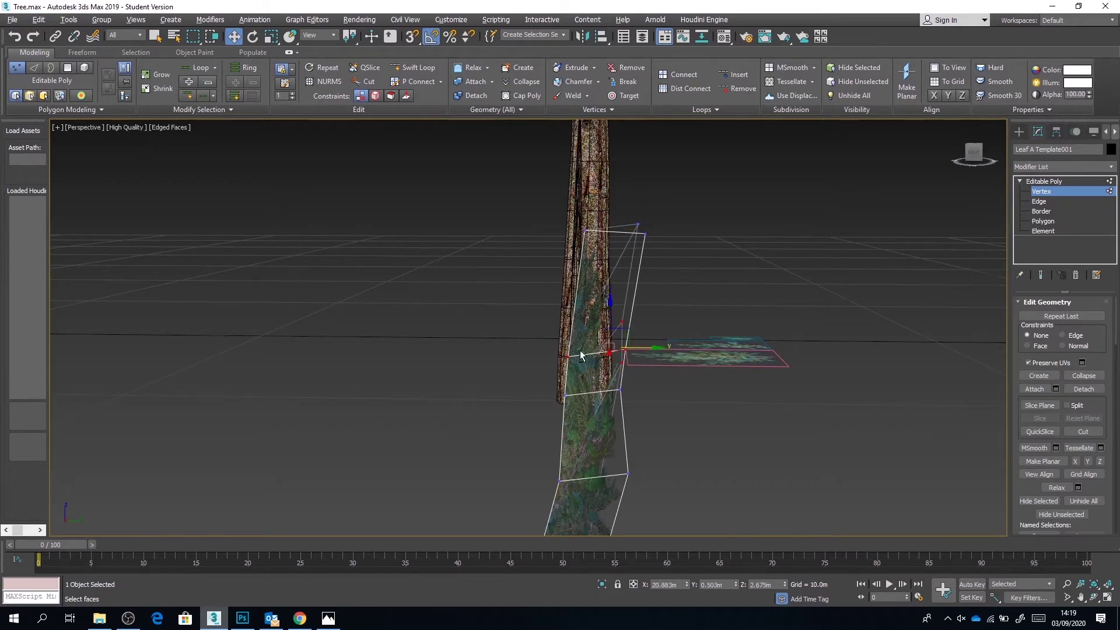
- Leave vertex editing, turn off the edged-faces overlay and deselect the leaf plane
{"action": "middle_click_drag", "start_coordinate": [581, 355], "coordinate": [623, 299], "text": "alt"}
{"action": "scroll", "coordinate": [698, 337], "scroll_direction": "down", "scroll_amount": 4}
{"action": "left_click", "coordinate": [1019, 132]}
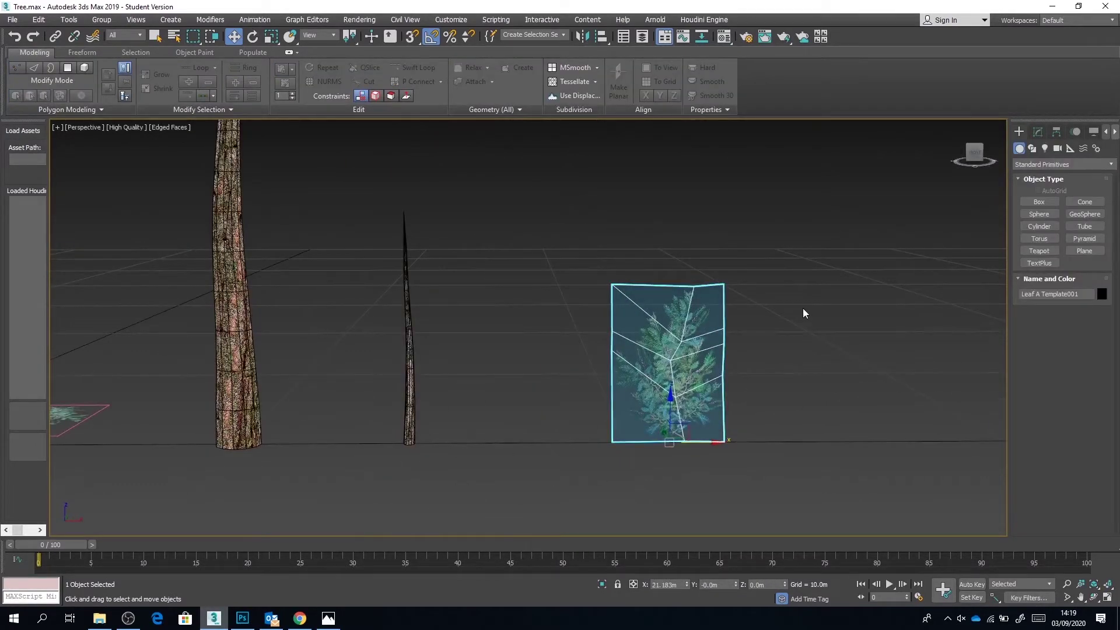
{"action": "key", "text": "F4"}
{"action": "left_click", "coordinate": [798, 338]}
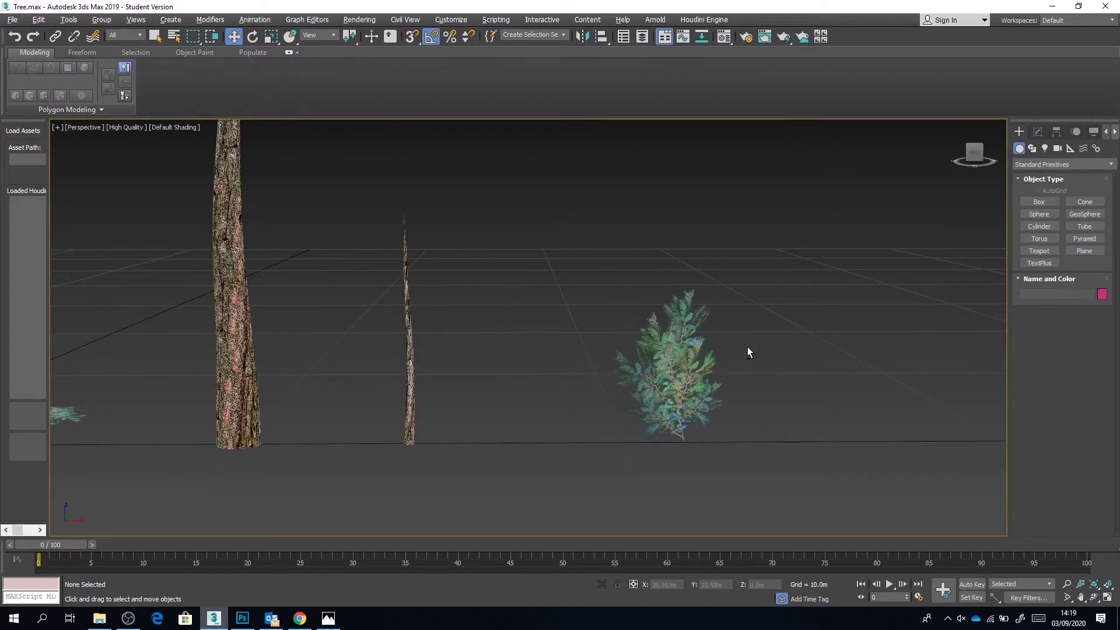
- Copy the folded leaf plane above the horizontal branch as Leaf A Template002
{"action": "middle_click_drag", "start_coordinate": [747, 346], "coordinate": [670, 346], "text": "alt"}
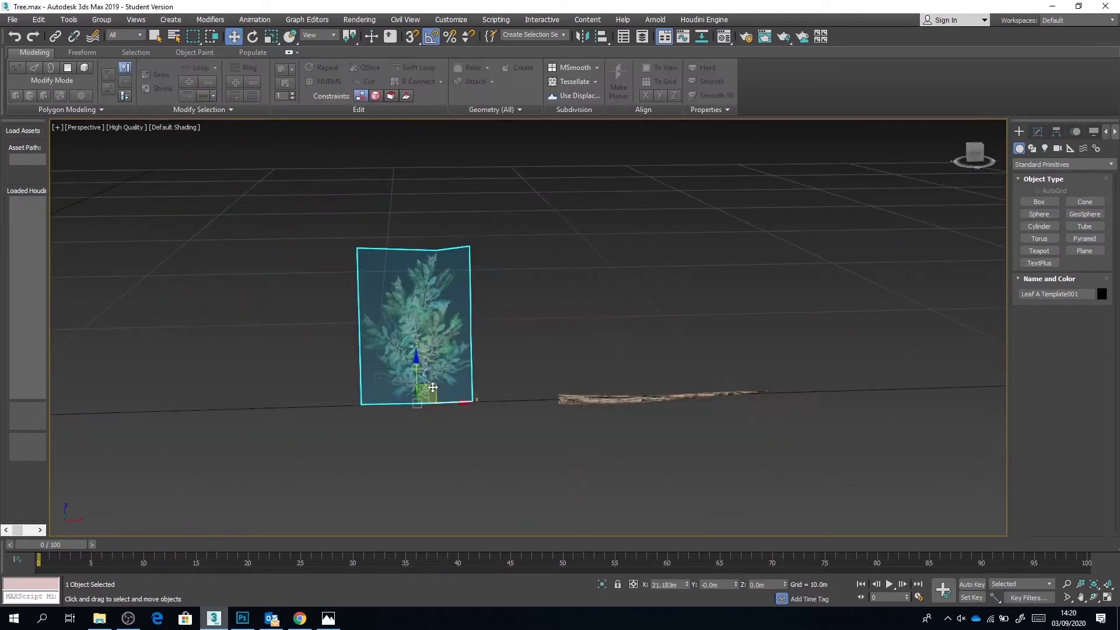
{"action": "left_click_drag", "start_coordinate": [429, 385], "coordinate": [656, 345], "text": "shift"}
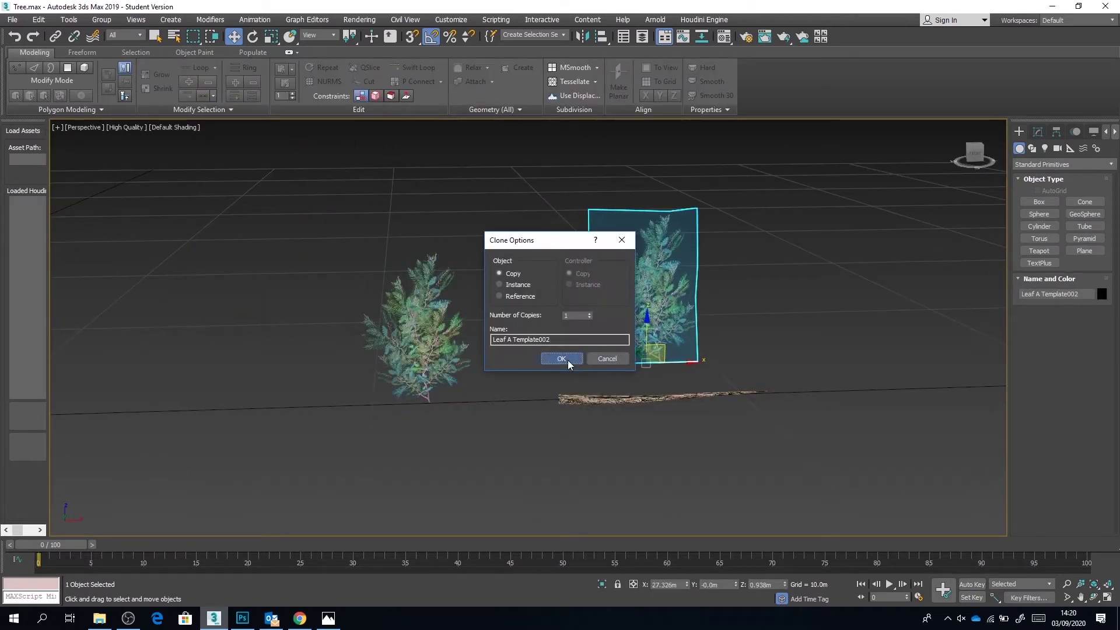
{"action": "left_click", "coordinate": [561, 358]}
- Rotate Leaf A Template002 90° about Z and tip it down so it points along the branch
{"action": "key", "text": "e"}
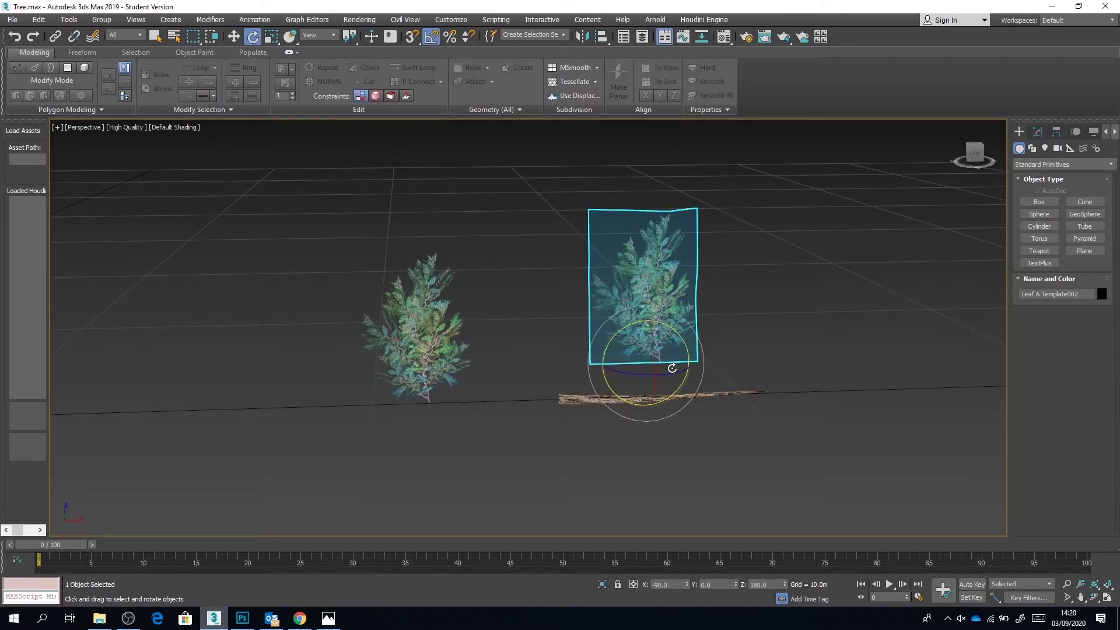
{"action": "left_click_drag", "start_coordinate": [670, 367], "coordinate": [618, 374]}
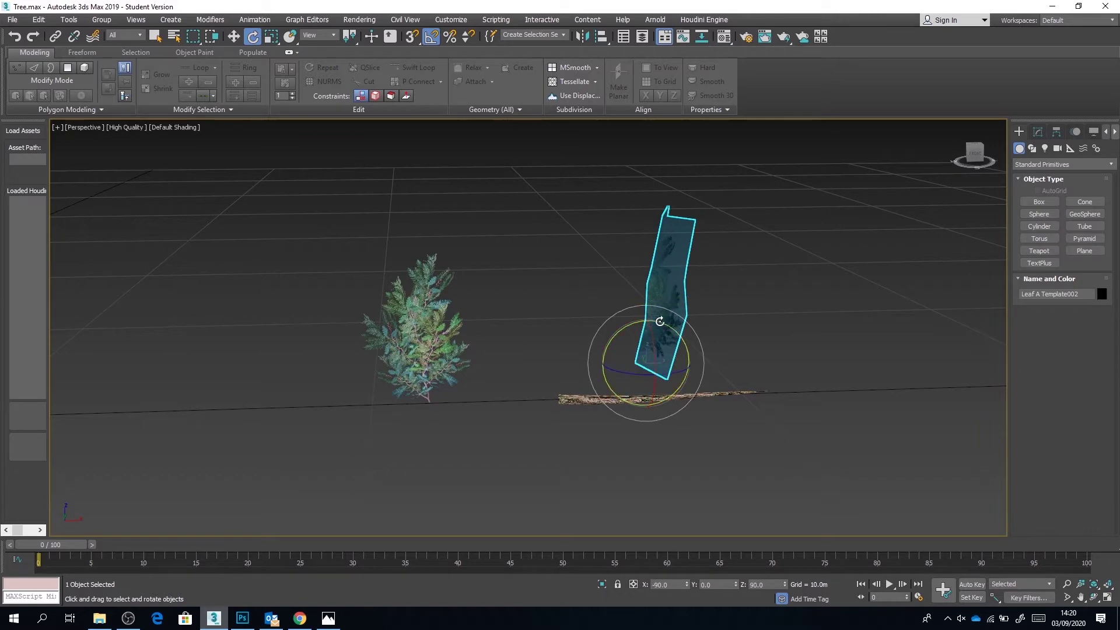
{"action": "left_click_drag", "start_coordinate": [656, 318], "coordinate": [705, 344]}
- Position the base of Leaf A Template002 on the branch's thin end, at about X 28.69 m, Y 0.245 m, Z -0.325 m
{"action": "middle_click_drag", "start_coordinate": [706, 343], "coordinate": [588, 297], "text": "alt"}
{"action": "scroll", "coordinate": [772, 373], "scroll_direction": "up", "scroll_amount": 3}
{"action": "key", "text": "w"}
{"action": "left_click_drag", "start_coordinate": [477, 314], "coordinate": [457, 385]}
{"action": "middle_click_drag", "start_coordinate": [456, 385], "coordinate": [627, 355], "text": "alt"}
{"action": "middle_click_drag", "start_coordinate": [448, 359], "coordinate": [615, 249], "text": "alt"}
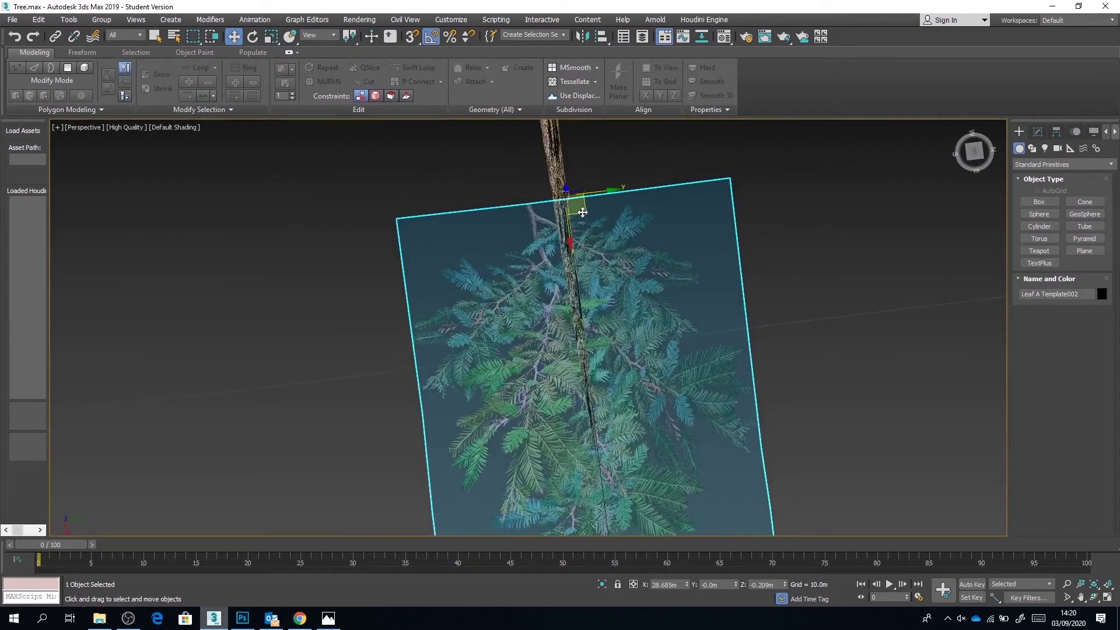
{"action": "left_click_drag", "start_coordinate": [583, 211], "coordinate": [611, 208]}
{"action": "middle_click_drag", "start_coordinate": [611, 208], "coordinate": [688, 306], "text": "alt"}
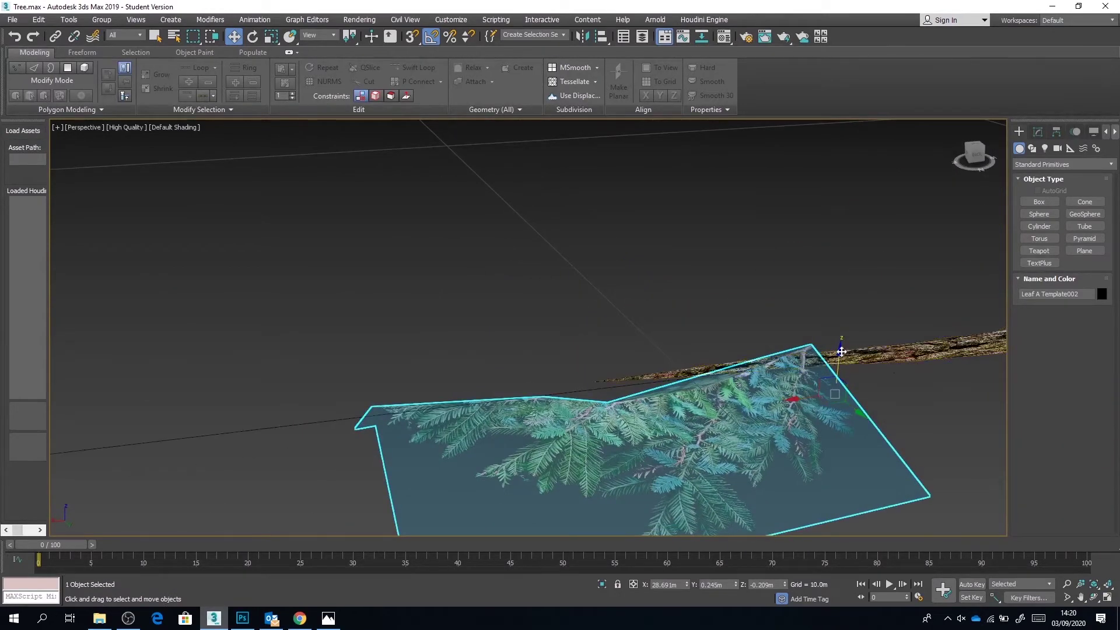
{"action": "left_click_drag", "start_coordinate": [846, 350], "coordinate": [847, 362]}
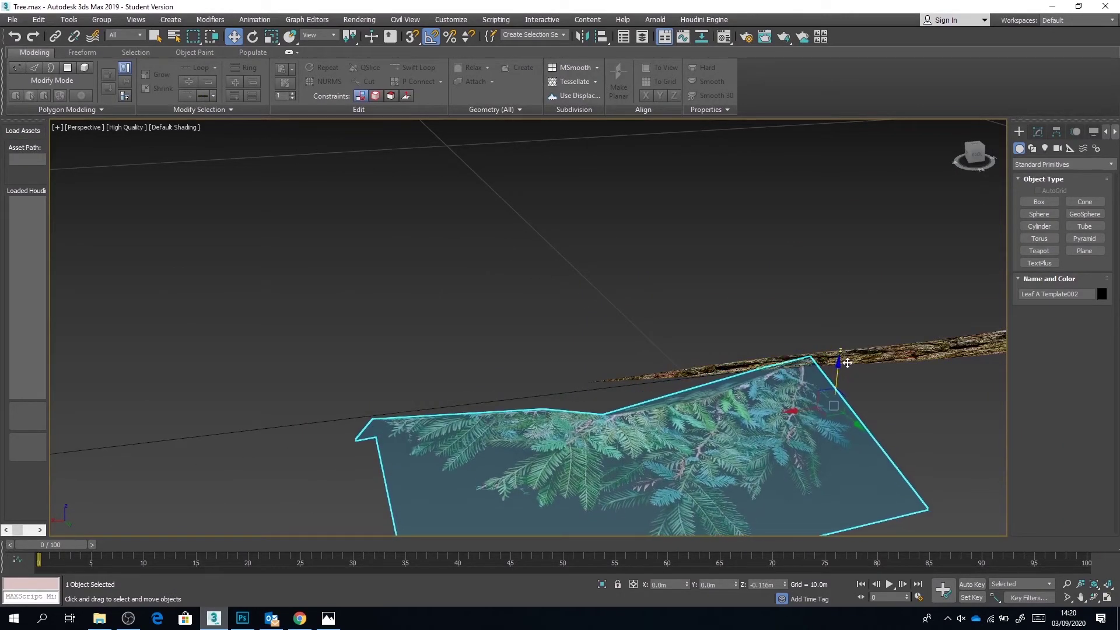
{"action": "middle_click_drag", "start_coordinate": [819, 378], "coordinate": [699, 318], "text": "alt"}
{"action": "scroll", "coordinate": [712, 325], "scroll_direction": "down", "scroll_amount": 2}
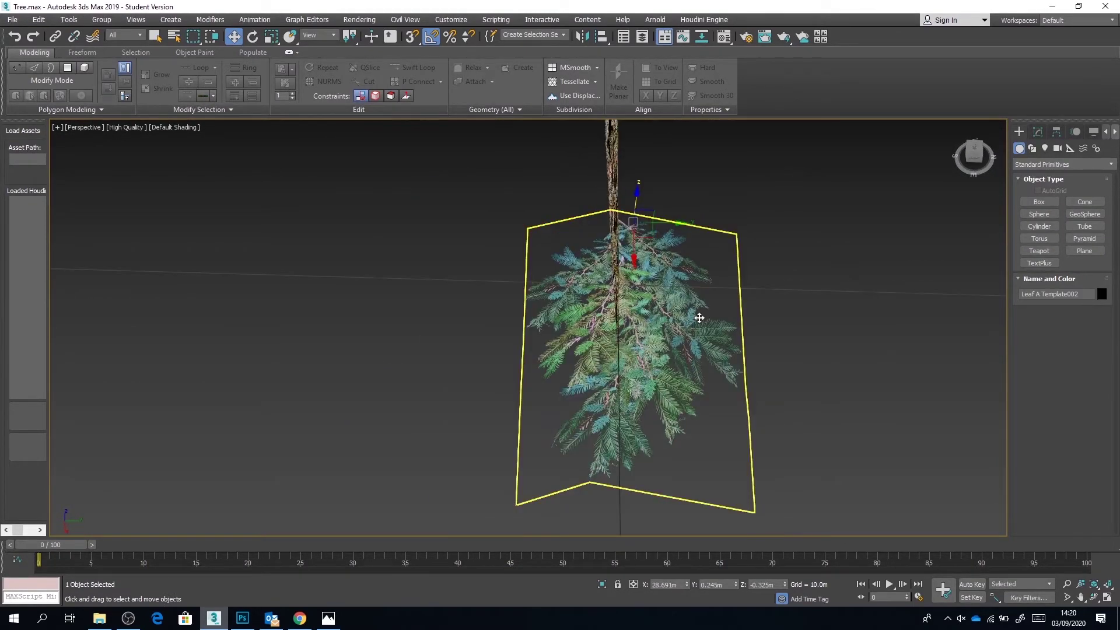
- Rotate Leaf A Template002 slightly about Z to align its stem with the branch
{"action": "key", "text": "e"}
{"action": "left_click_drag", "start_coordinate": [661, 251], "coordinate": [641, 253]}
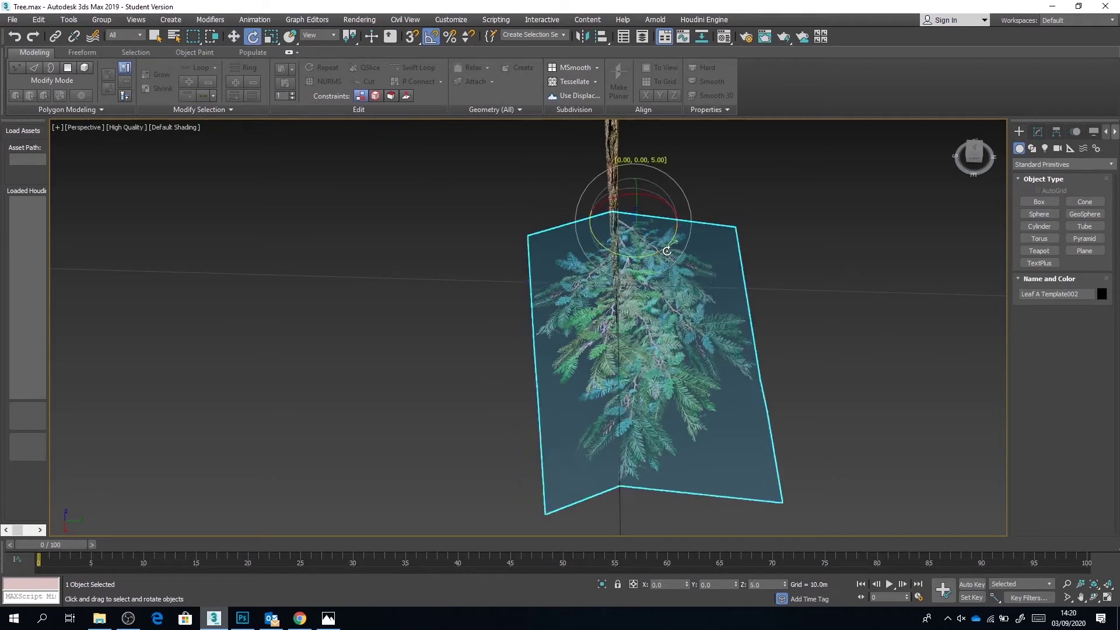
{"action": "key", "text": "w"}
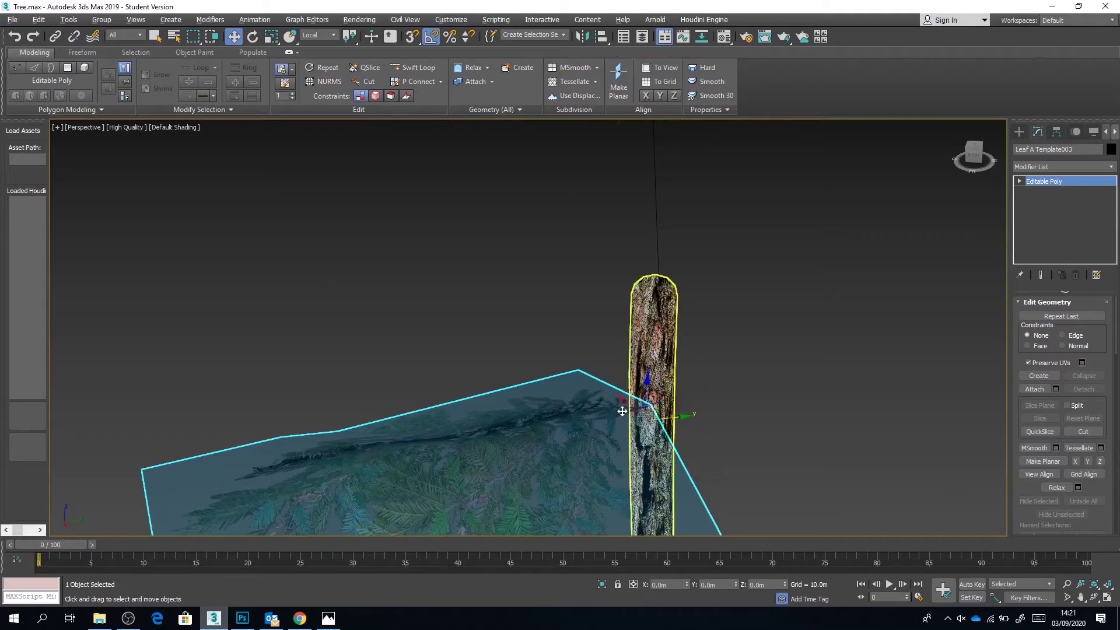
- Set the rotation reference coordinate system to Local and rotate Leaf A Template003 about its base on the branch
{"action": "mouse_move", "coordinate": [687, 395]}
{"action": "middle_mouse_down", "text": "alt"}
{"action": "mouse_move", "coordinate": [673, 387]}
{"action": "mouse_move", "coordinate": [688, 400]}
{"action": "middle_mouse_up", "text": "alt"}
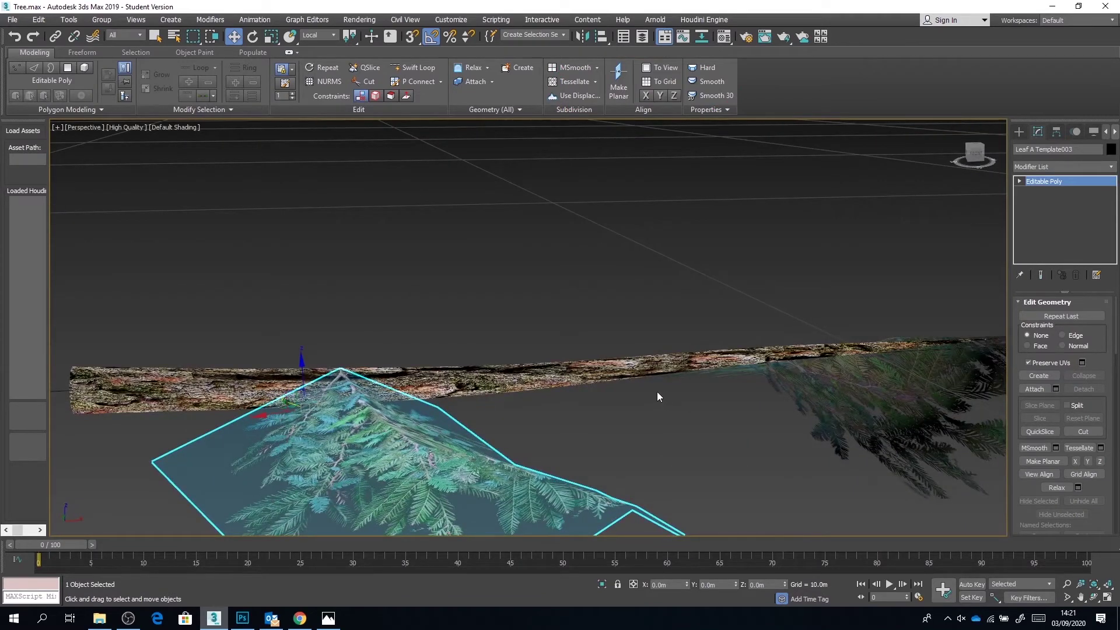
{"action": "key", "text": "e"}
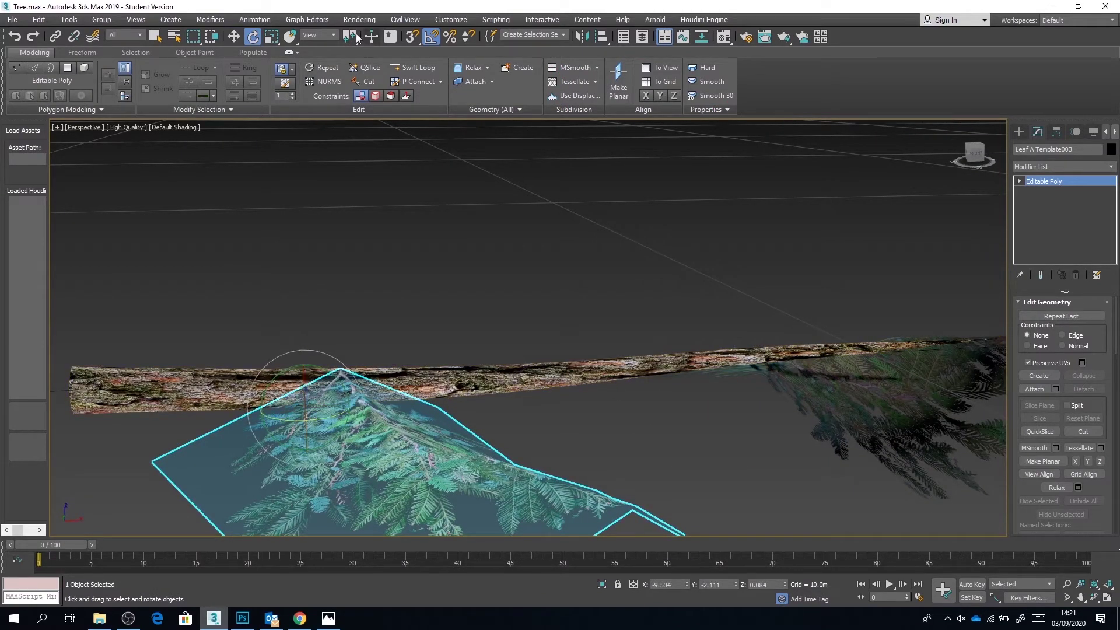
{"action": "left_click", "coordinate": [320, 80]}
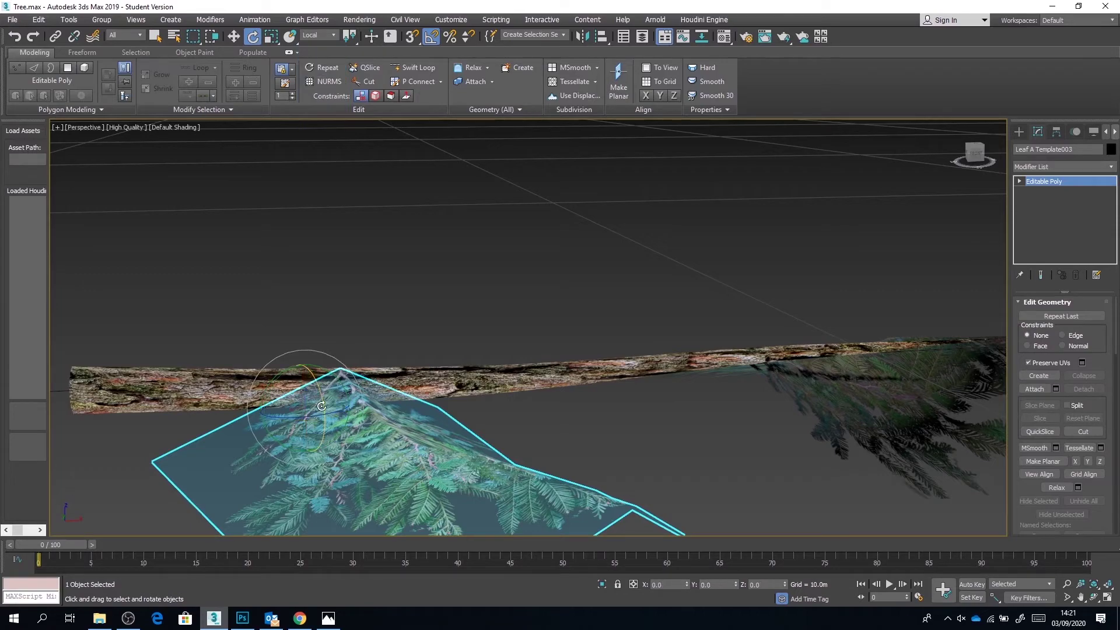
{"action": "left_click_drag", "start_coordinate": [319, 394], "coordinate": [325, 350]}
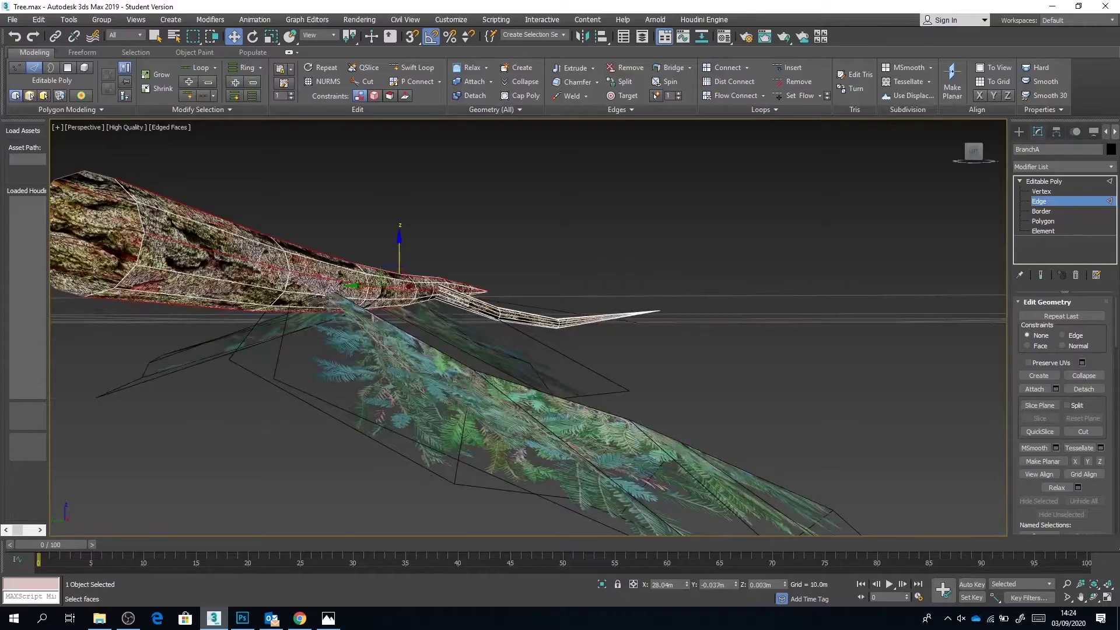
{"action": "middle_click_drag", "start_coordinate": [327, 297], "coordinate": [444, 386], "text": "alt"}
{"action": "middle_click_drag", "start_coordinate": [632, 282], "coordinate": [585, 378], "text": "alt"}
{"action": "scroll", "coordinate": [585, 377], "scroll_direction": "up", "scroll_amount": 3}
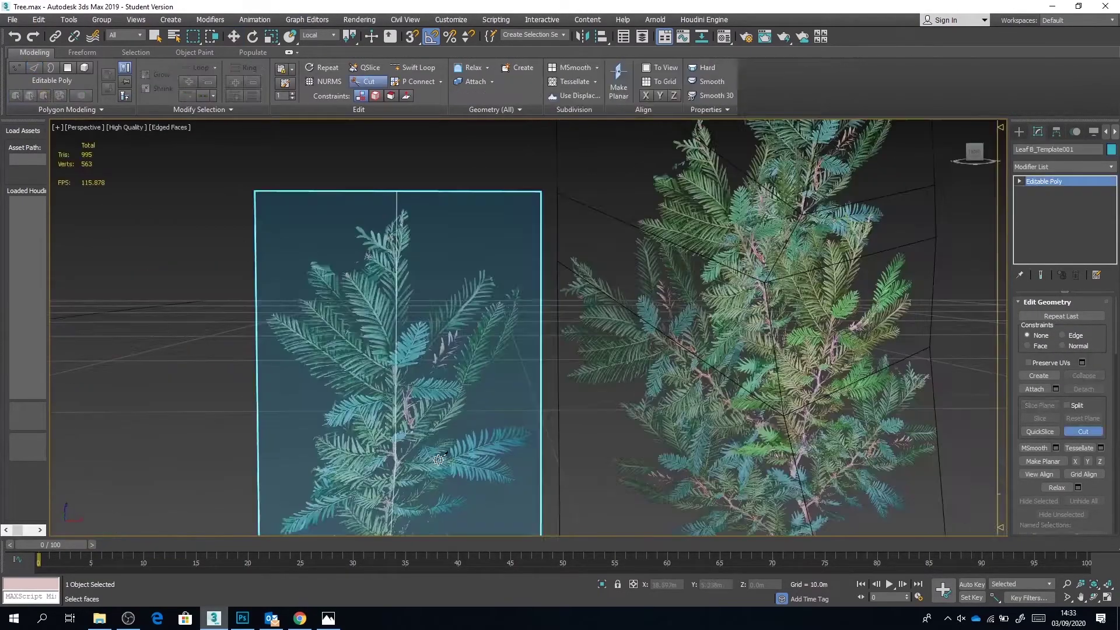
- Cut edges across Leaf B_Template001 from the central stem vertex out to both side borders
{"action": "left_click", "coordinate": [1020, 181]}
{"action": "left_click", "coordinate": [1041, 191]}
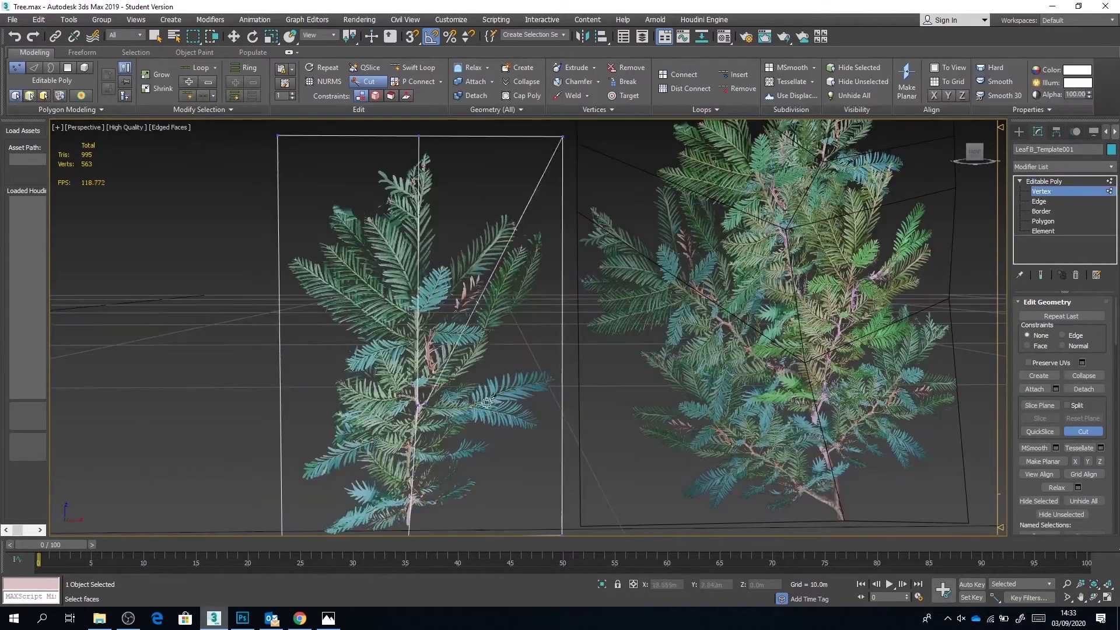
{"action": "left_click", "coordinate": [562, 398]}
{"action": "left_click", "coordinate": [280, 382]}
{"action": "right_click", "coordinate": [644, 361]}
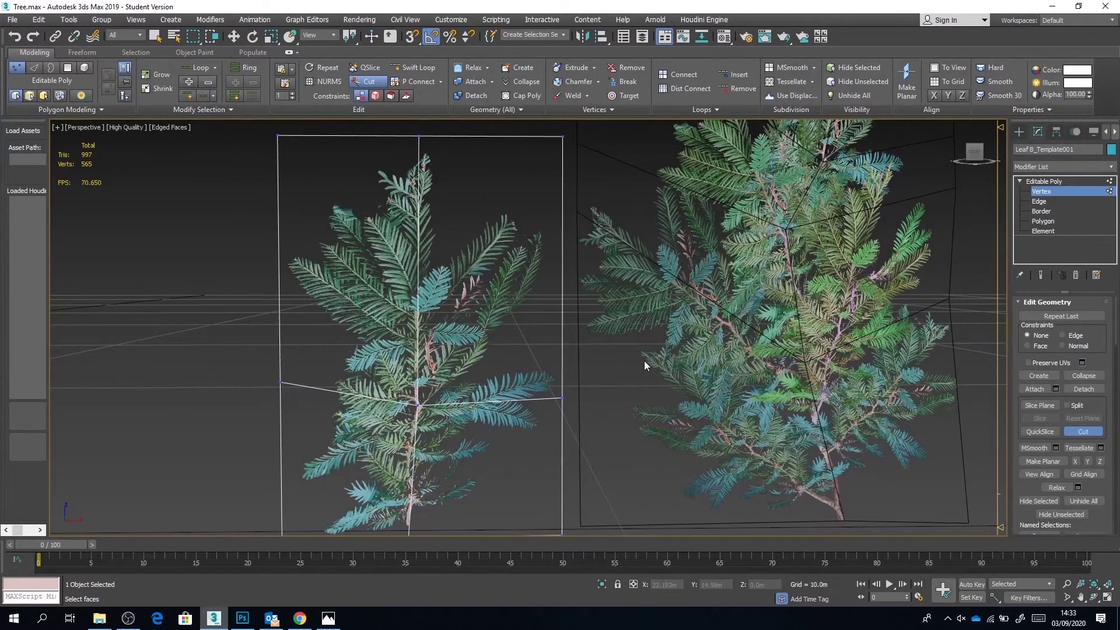
{"action": "scroll", "coordinate": [644, 361], "scroll_direction": "down", "scroll_amount": 4}
{"action": "left_click", "coordinate": [1075, 429]}
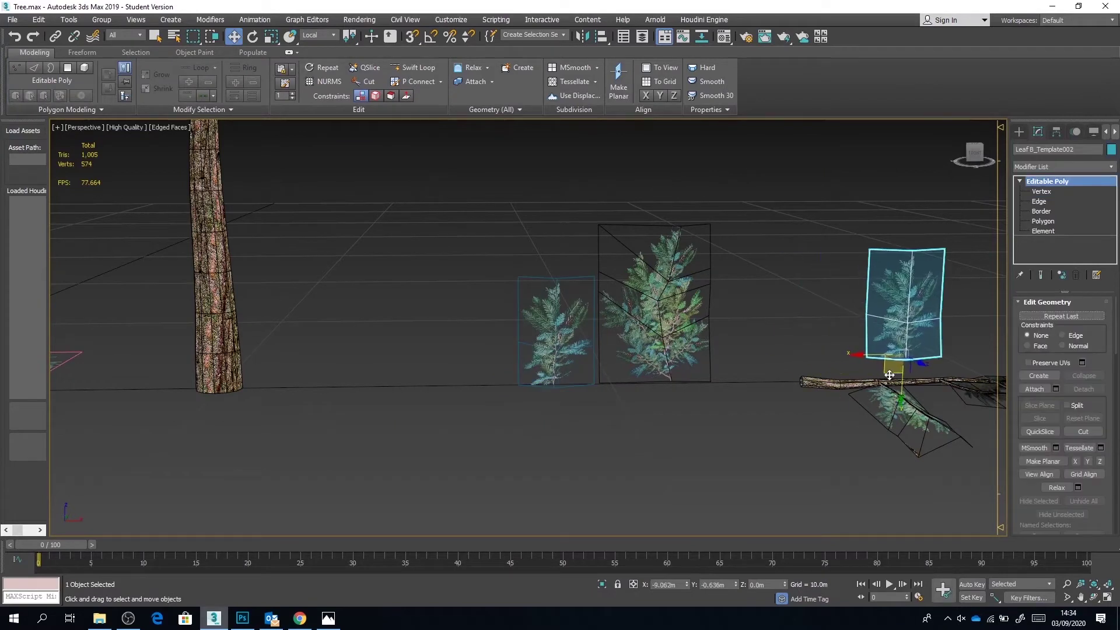
- Move the copied leaf plane Leaf B_Template002 down towards the branch
{"action": "left_click_drag", "start_coordinate": [881, 362], "coordinate": [901, 375]}
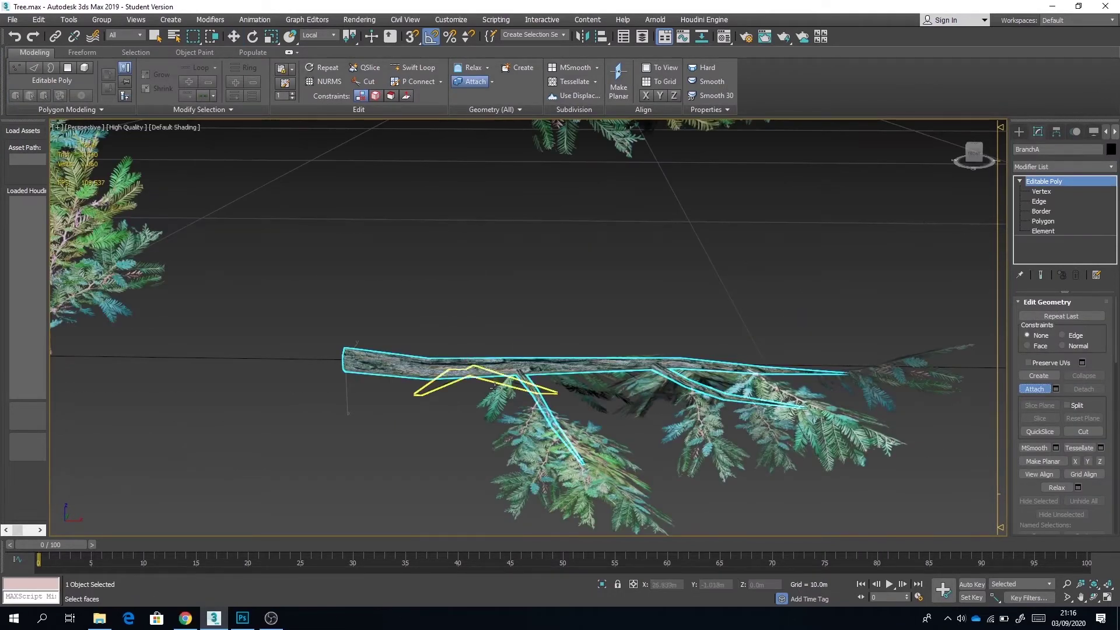
- Attach Leaf C_Template004 and the neighbouring leaf planes hanging below the branch to BranchA
{"action": "left_click", "coordinate": [495, 388]}
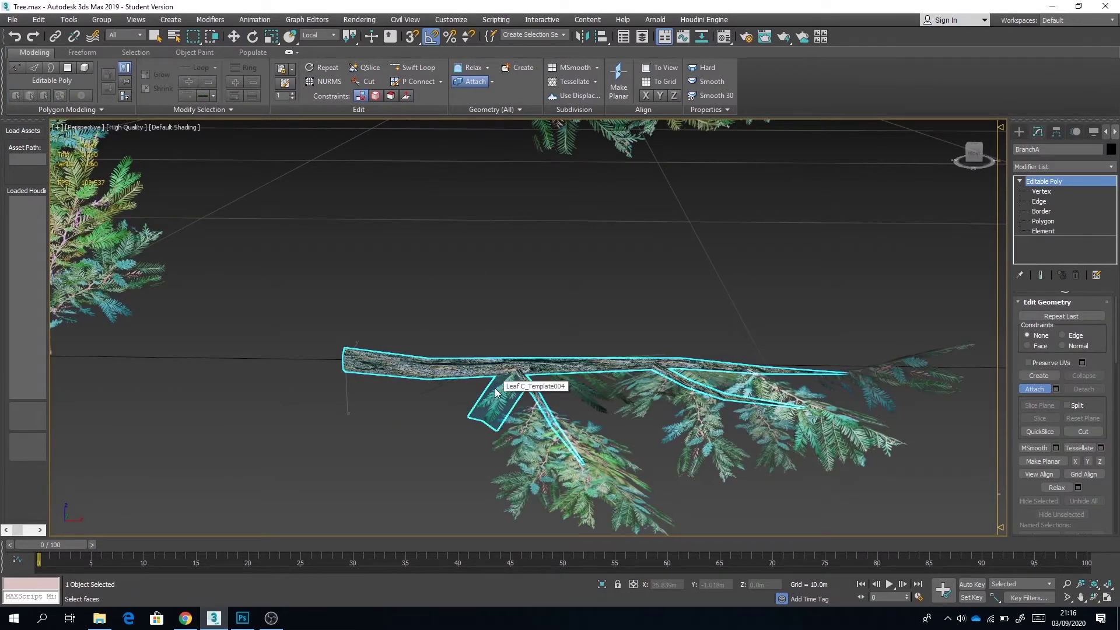
{"action": "left_click", "coordinate": [533, 419]}
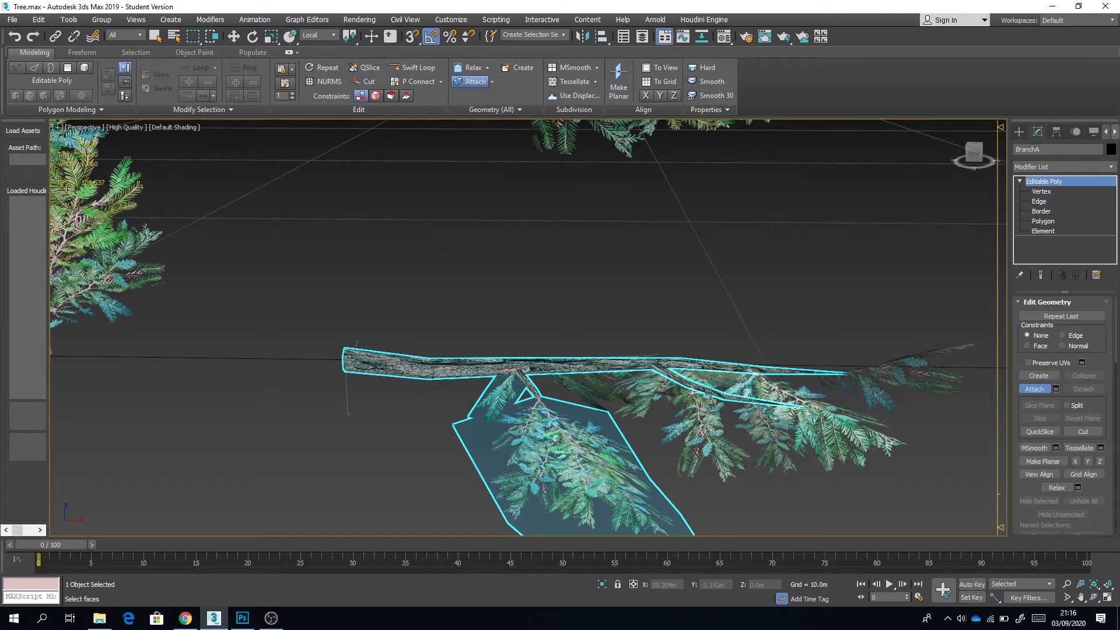
{"action": "left_click", "coordinate": [668, 394]}
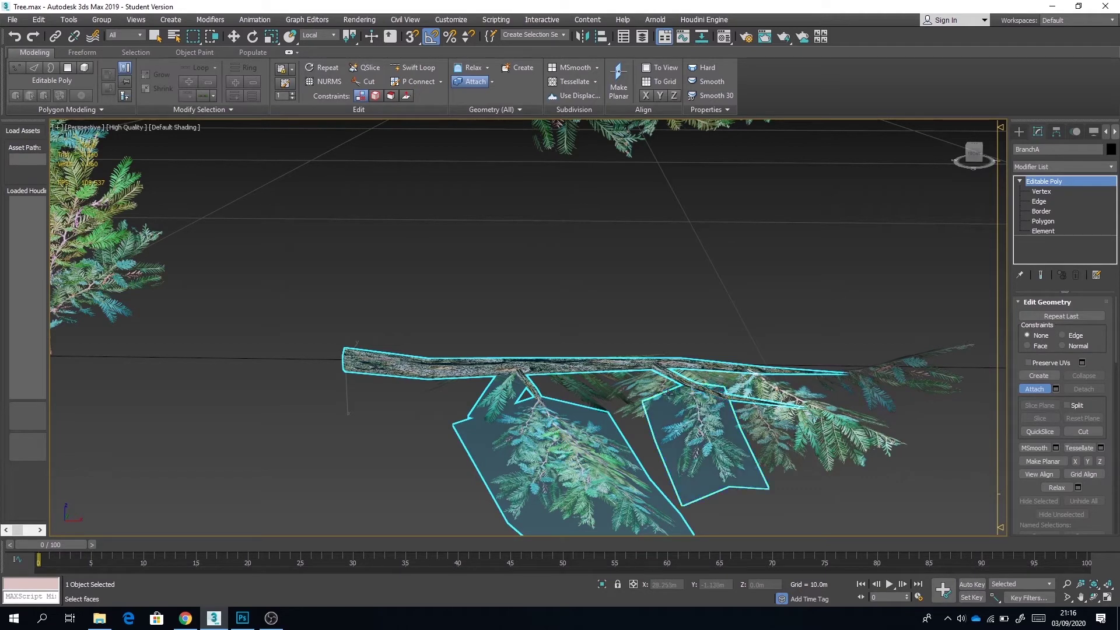
{"action": "left_click", "coordinate": [583, 385]}
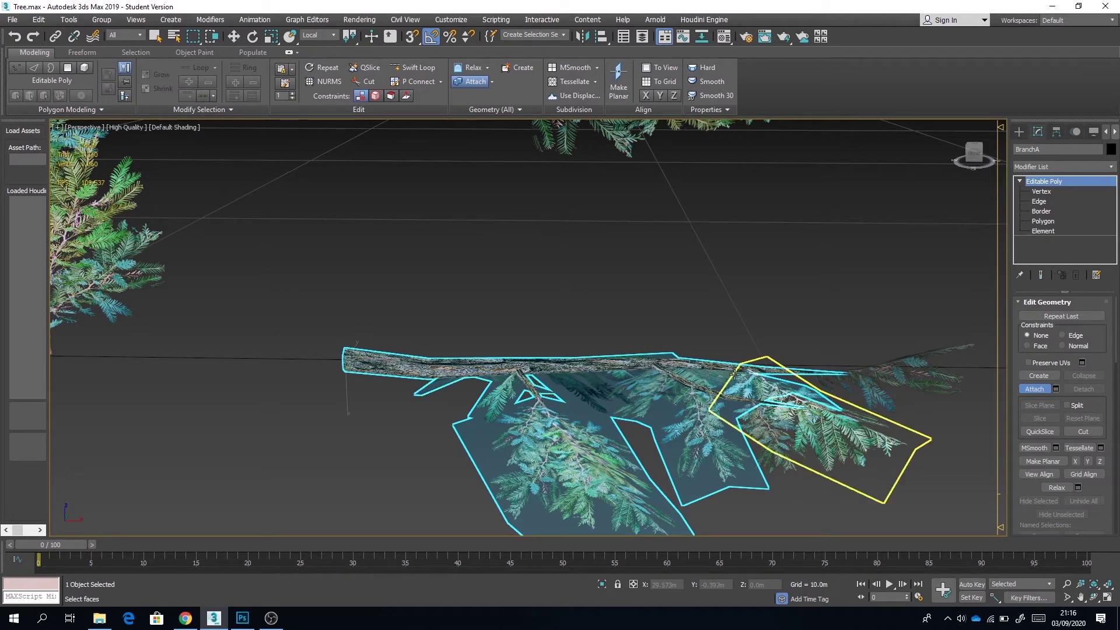
{"action": "left_click", "coordinate": [788, 439]}
{"action": "left_click", "coordinate": [253, 442]}
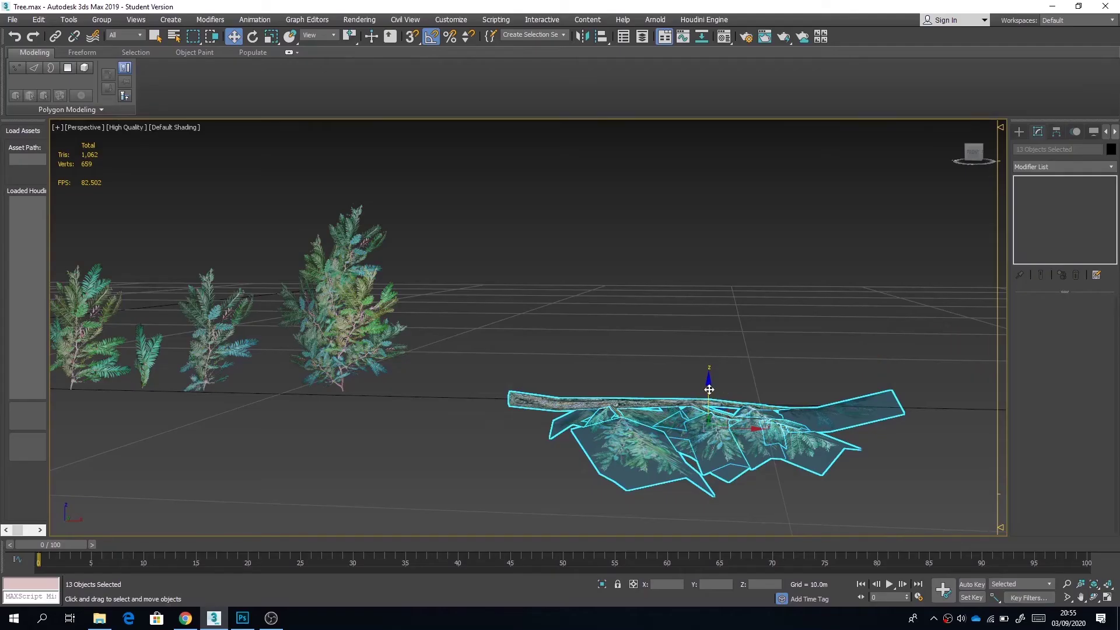
- Clone the selected branch together with all its leaf planes straight up above the original
{"action": "mouse_move", "coordinate": [709, 389]}
{"action": "left_mouse_down", "text": "shift"}
{"action": "mouse_move", "coordinate": [708, 211]}
{"action": "mouse_move", "coordinate": [693, 208]}
{"action": "left_mouse_up", "text": "shift"}
{"action": "left_click", "coordinate": [559, 357]}
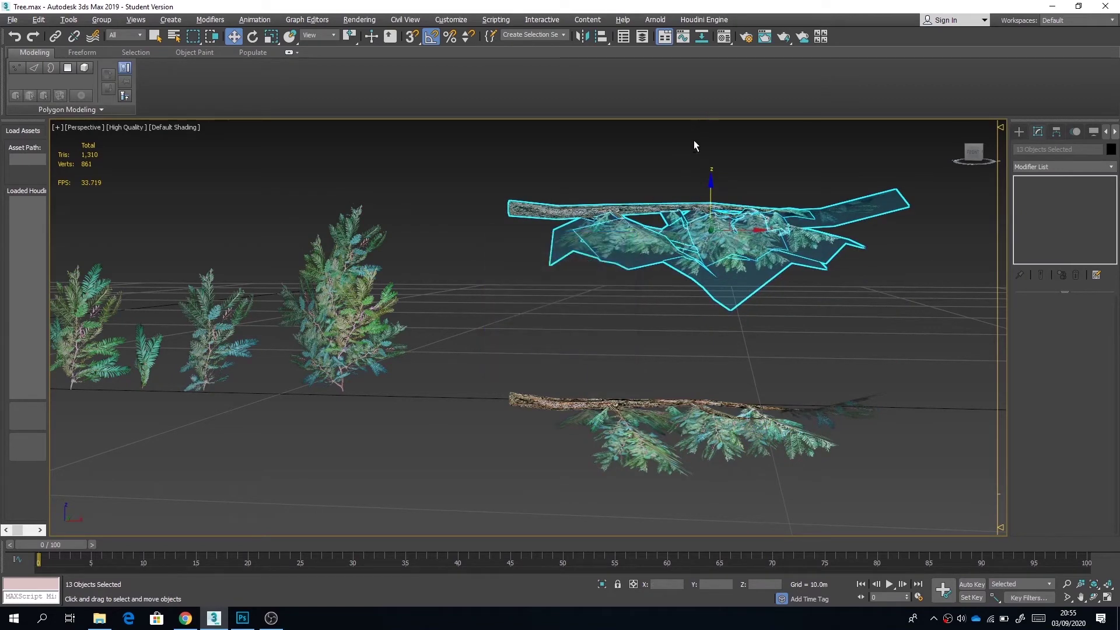
{"action": "middle_click_drag", "start_coordinate": [698, 142], "coordinate": [615, 167], "text": "alt"}
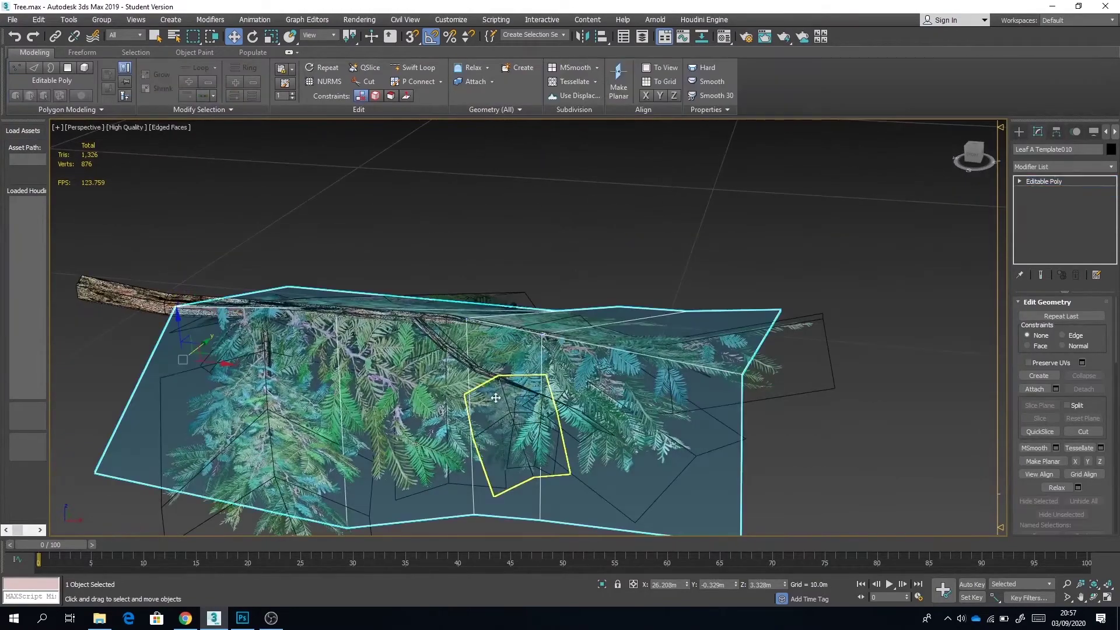
- Rotate the small leaf plane hanging below the middle side twig of the copied branch
{"action": "left_click", "coordinate": [514, 426]}
{"action": "key", "text": "e"}
{"action": "left_click_drag", "start_coordinate": [493, 408], "coordinate": [485, 410]}
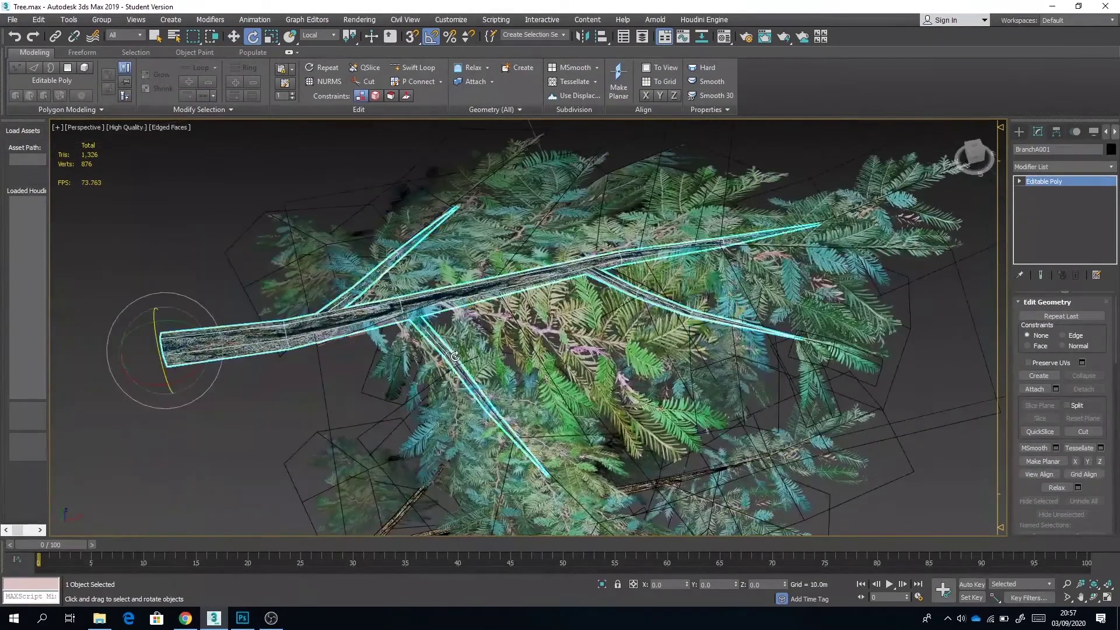
- Raise the edge loop nearest BranchA001's thick end by about 0.166 m along Z
{"action": "key", "text": "5"}
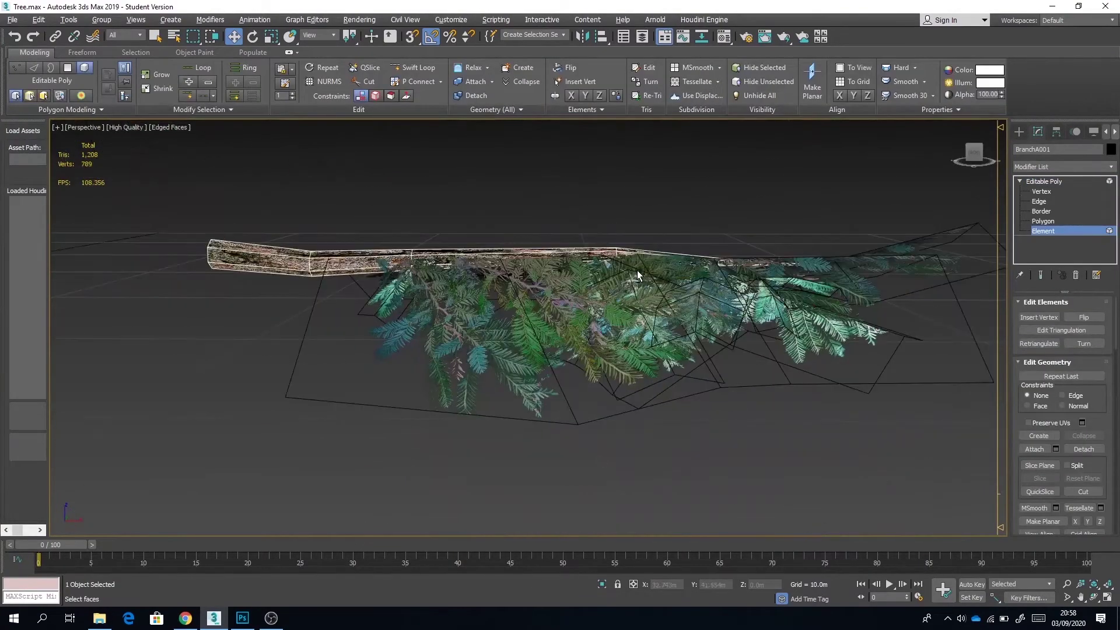
{"action": "key", "text": "2"}
{"action": "left_click_drag", "start_coordinate": [313, 227], "coordinate": [316, 215]}
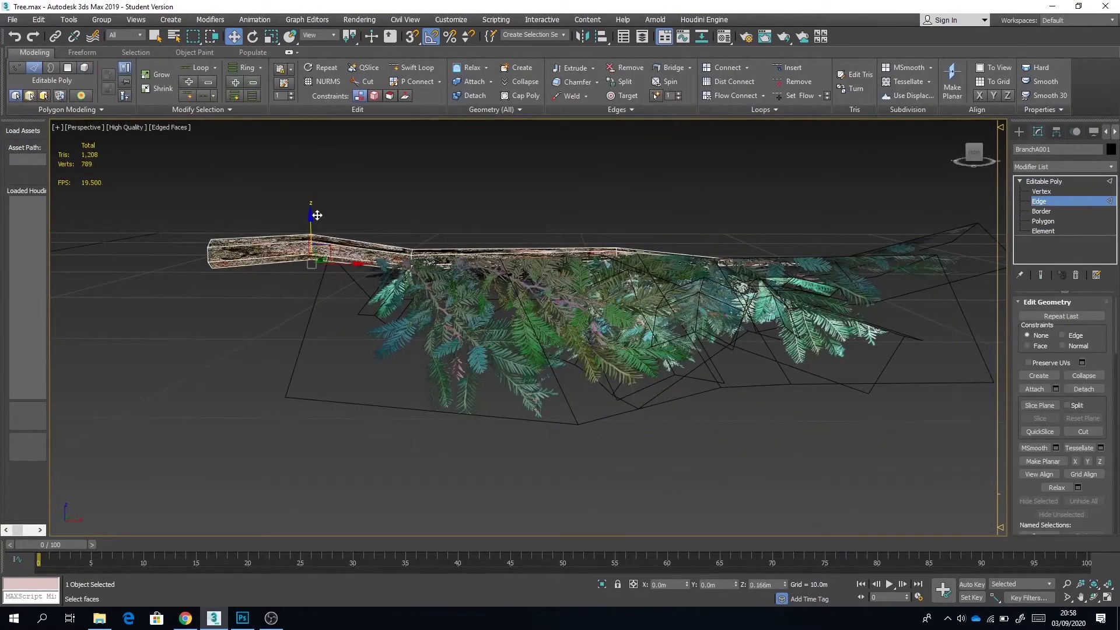
{"action": "scroll", "coordinate": [318, 214], "scroll_direction": "down", "scroll_amount": 6}
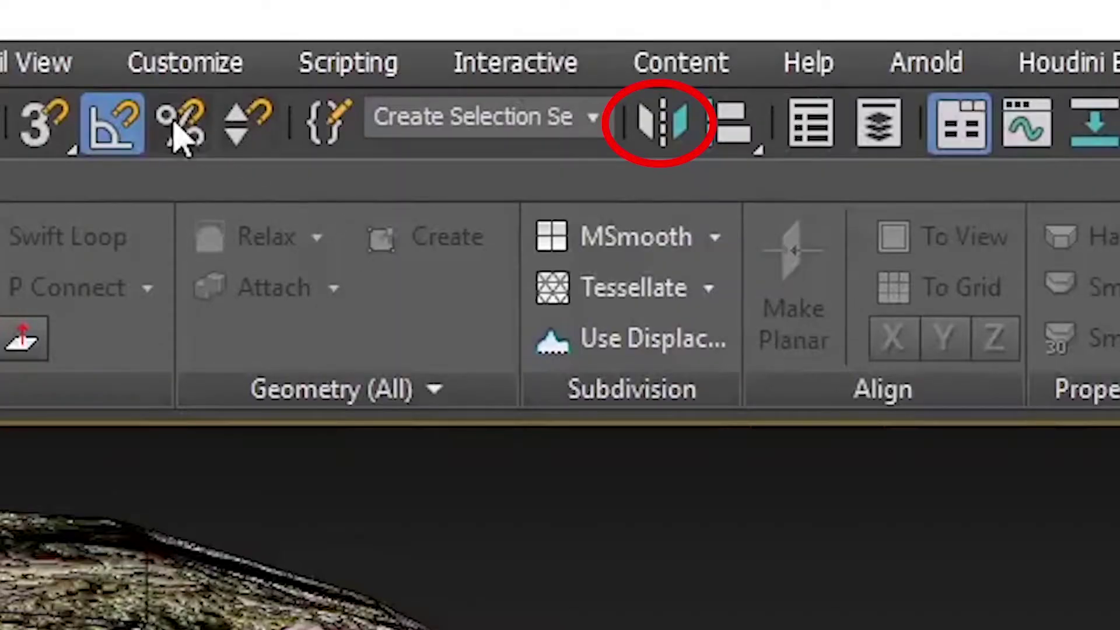
- Mirror Leaf C_Template015 along the X axis without cloning and rotate it at the side twig
{"action": "left_click", "coordinate": [648, 131]}
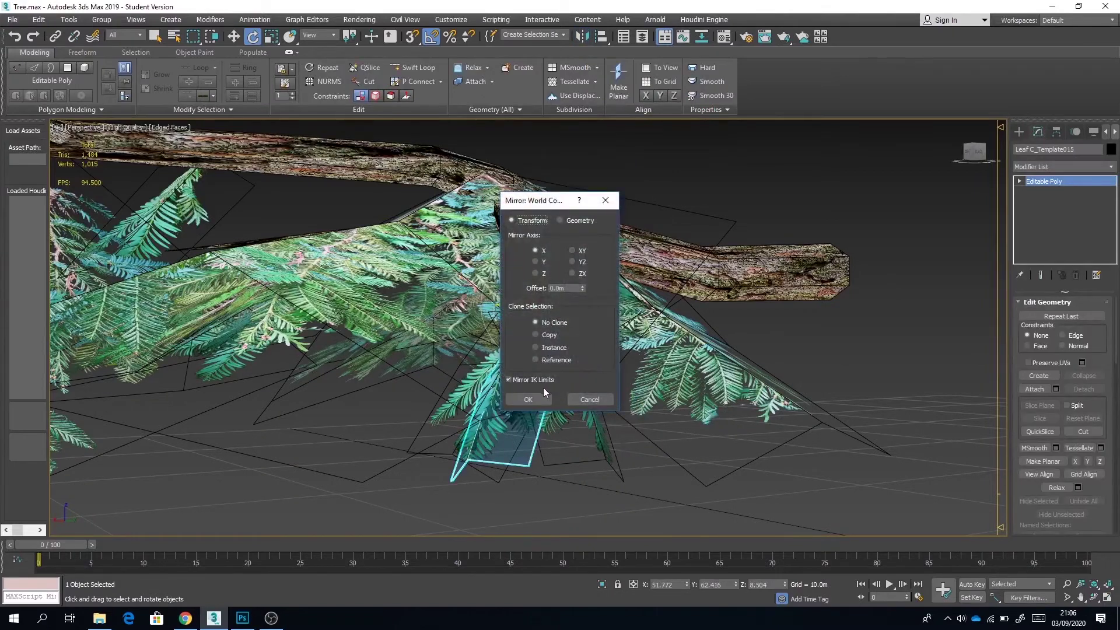
{"action": "left_click", "coordinate": [539, 398]}
{"action": "middle_click_drag", "start_coordinate": [537, 334], "coordinate": [590, 360], "text": "alt"}
{"action": "left_click_drag", "start_coordinate": [492, 261], "coordinate": [492, 226]}
- Move Leaf C_Template015 along the side twig and rotate it to fit beside the neighbouring leaves
{"action": "key", "text": "w"}
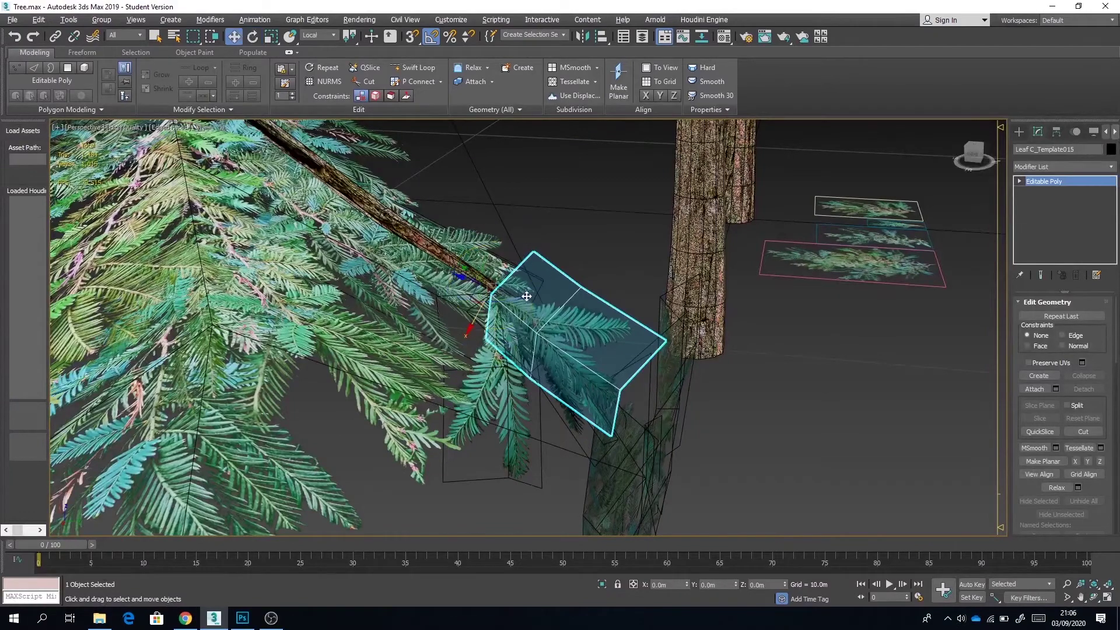
{"action": "left_click_drag", "start_coordinate": [475, 298], "coordinate": [514, 311]}
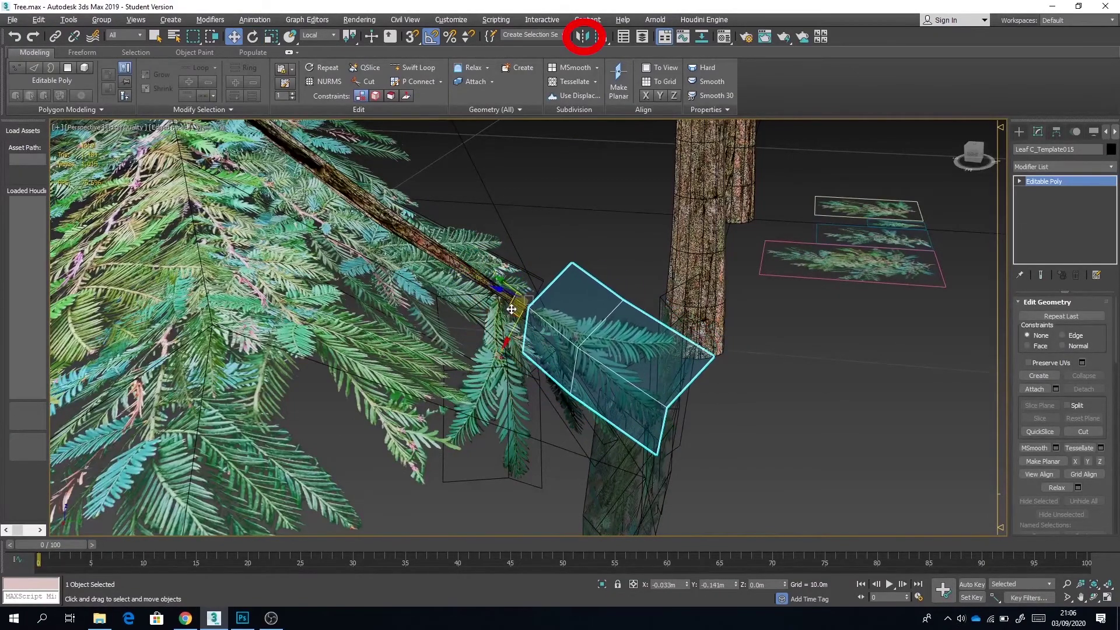
{"action": "middle_click_drag", "start_coordinate": [515, 312], "coordinate": [461, 286], "text": "alt"}
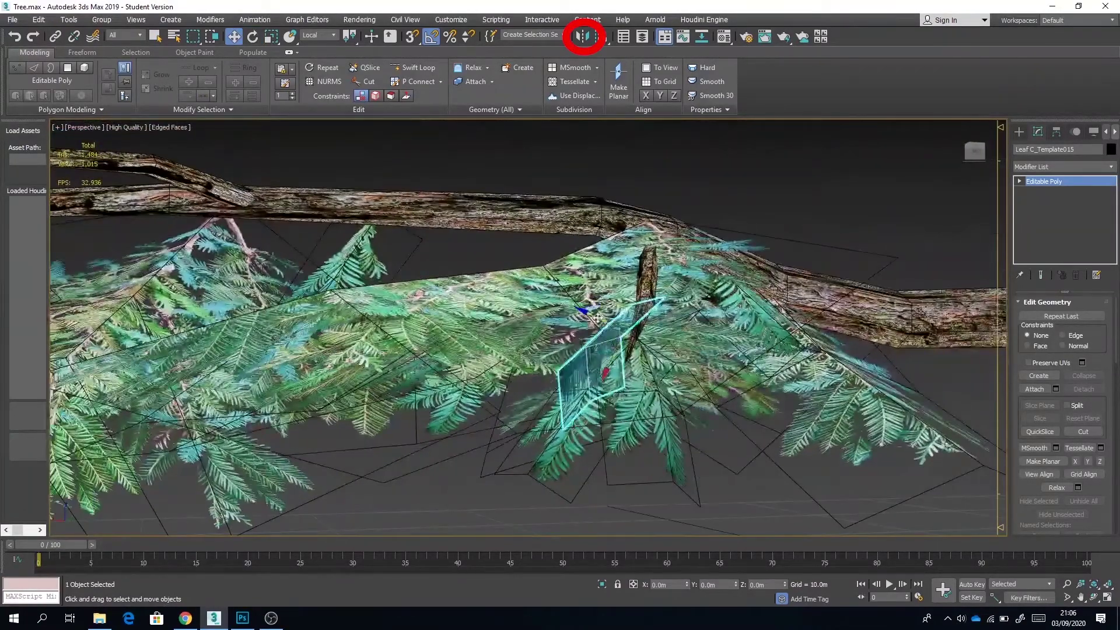
{"action": "key", "text": "e"}
{"action": "left_click_drag", "start_coordinate": [625, 276], "coordinate": [671, 296]}
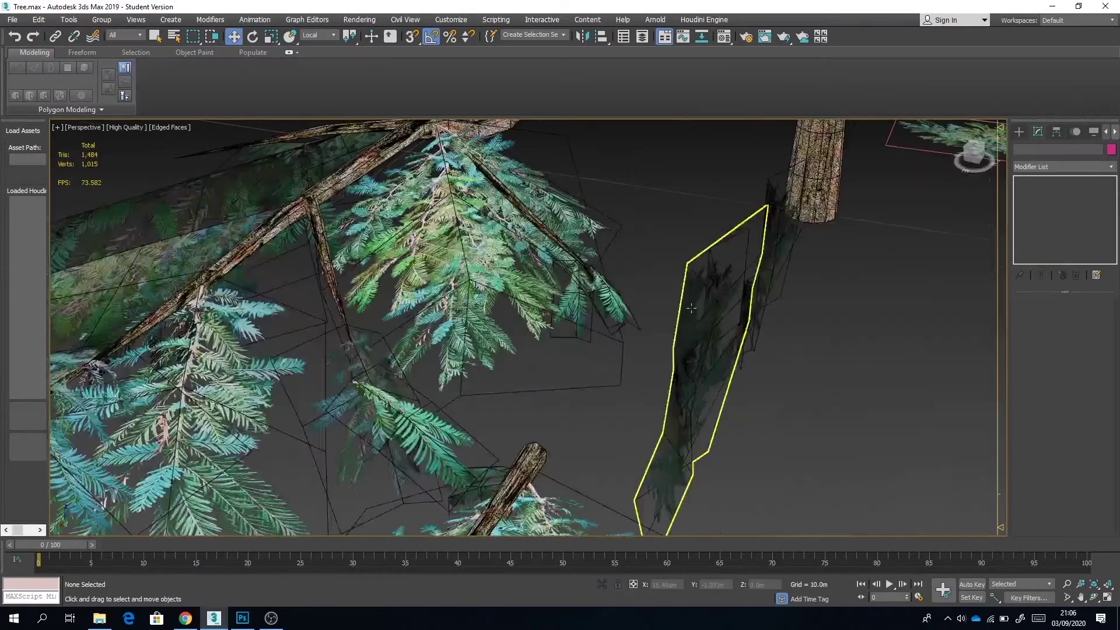
- Select the lengthwise edges around the long middle section of BranchA002 at edge level
{"action": "scroll", "coordinate": [733, 287], "scroll_direction": "down", "scroll_amount": 3}
{"action": "scroll", "coordinate": [674, 303], "scroll_direction": "up", "scroll_amount": 5}
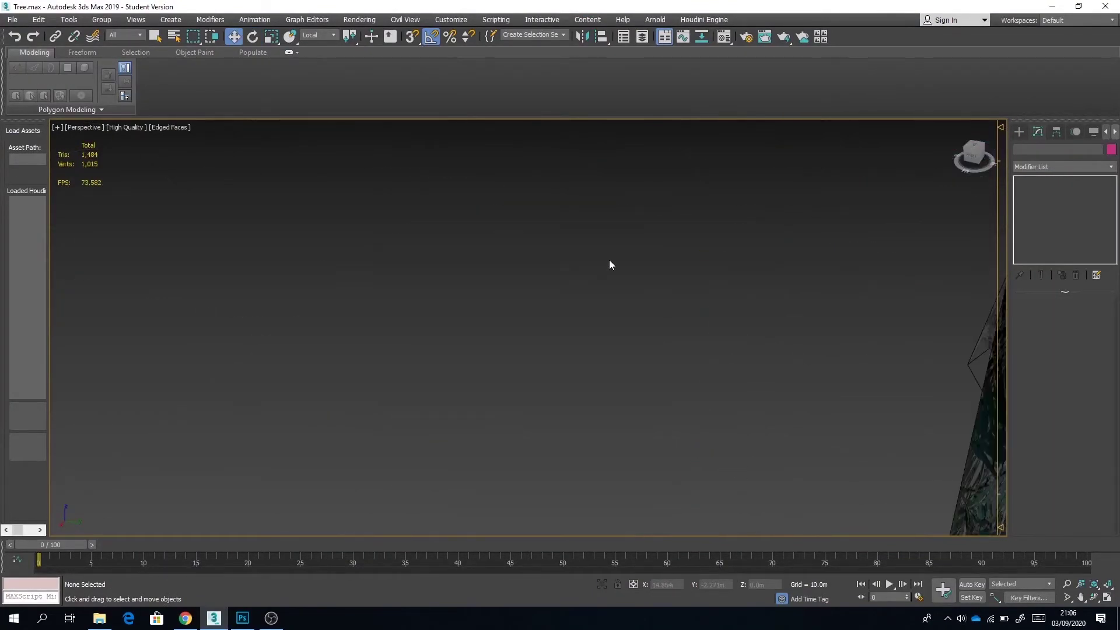
{"action": "scroll", "coordinate": [609, 260], "scroll_direction": "down", "scroll_amount": 5}
{"action": "middle_click_drag", "start_coordinate": [608, 239], "coordinate": [555, 303]}
{"action": "scroll", "coordinate": [542, 327], "scroll_direction": "up", "scroll_amount": 2}
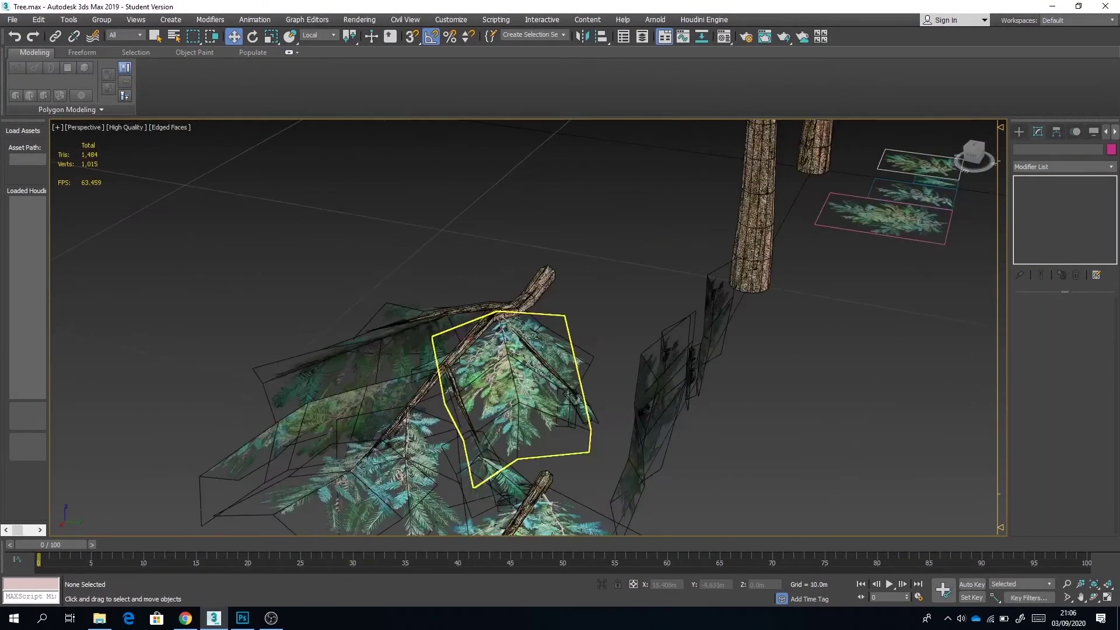
{"action": "scroll", "coordinate": [534, 337], "scroll_direction": "up", "scroll_amount": 2}
{"action": "scroll", "coordinate": [506, 349], "scroll_direction": "up", "scroll_amount": 3}
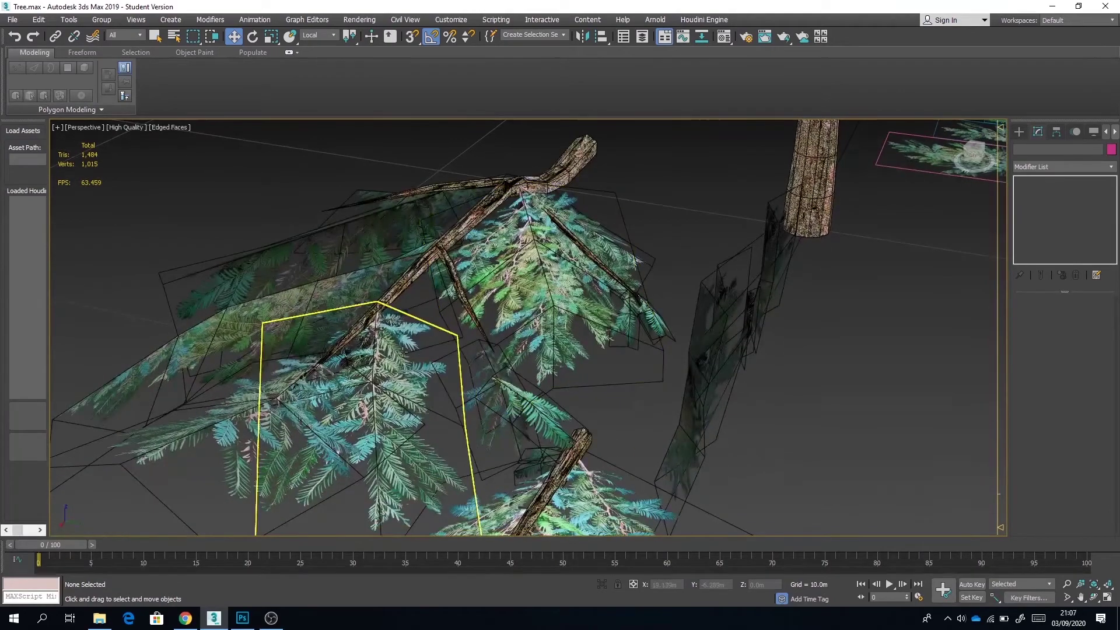
{"action": "left_click", "coordinate": [454, 250]}
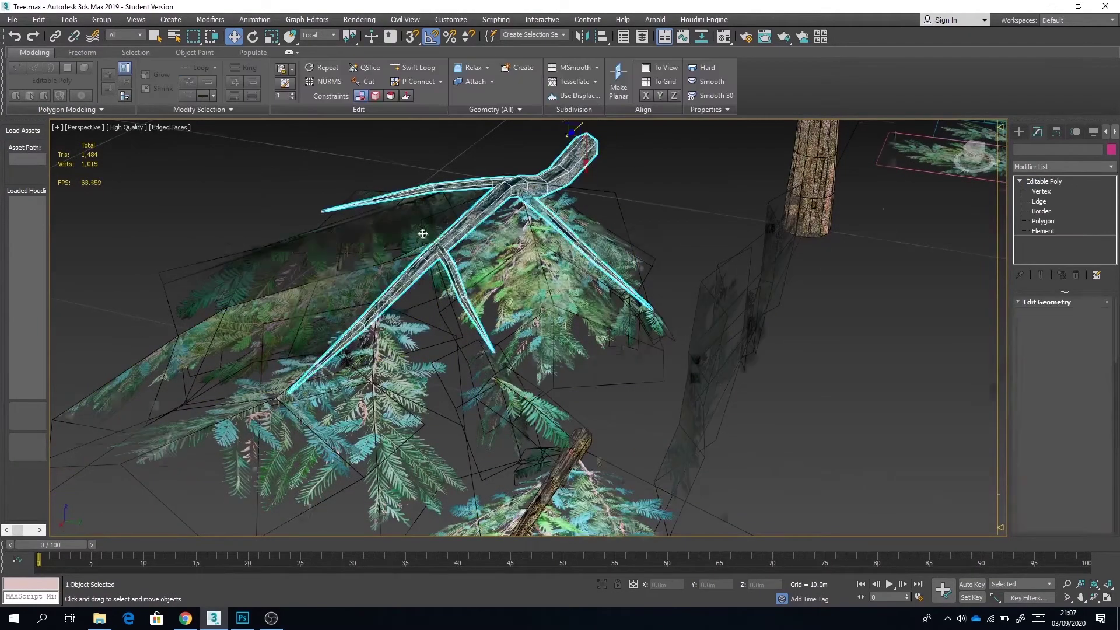
{"action": "middle_click_drag", "start_coordinate": [453, 249], "coordinate": [387, 230], "text": "alt"}
{"action": "scroll", "coordinate": [386, 229], "scroll_direction": "up", "scroll_amount": 2}
{"action": "scroll", "coordinate": [385, 228], "scroll_direction": "up", "scroll_amount": 3}
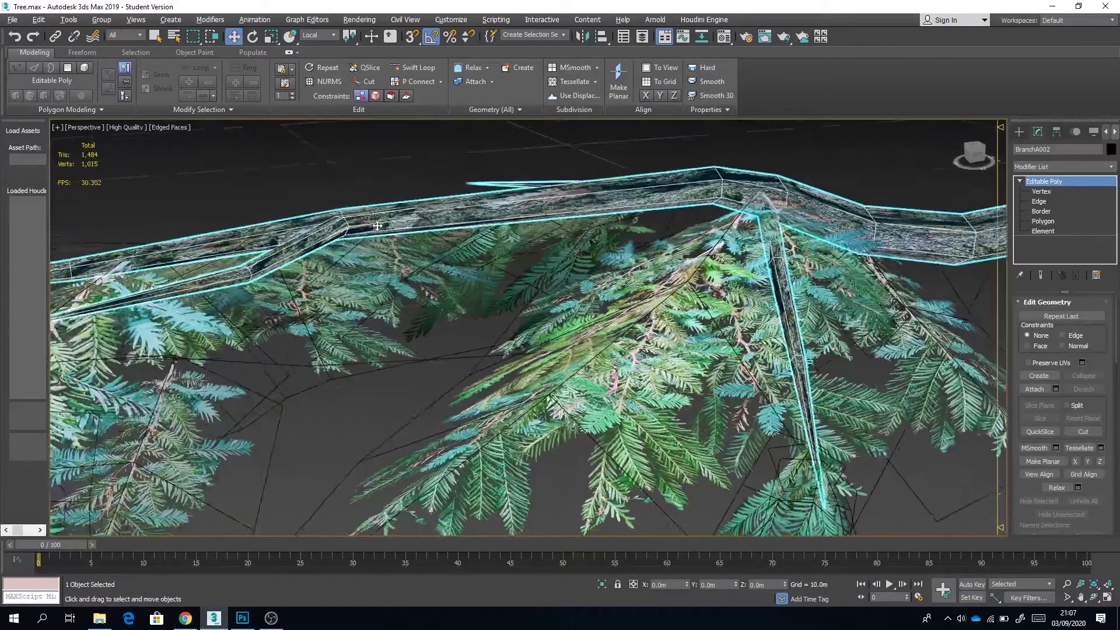
{"action": "left_click", "coordinate": [1039, 202]}
{"action": "left_click", "coordinate": [603, 217]}
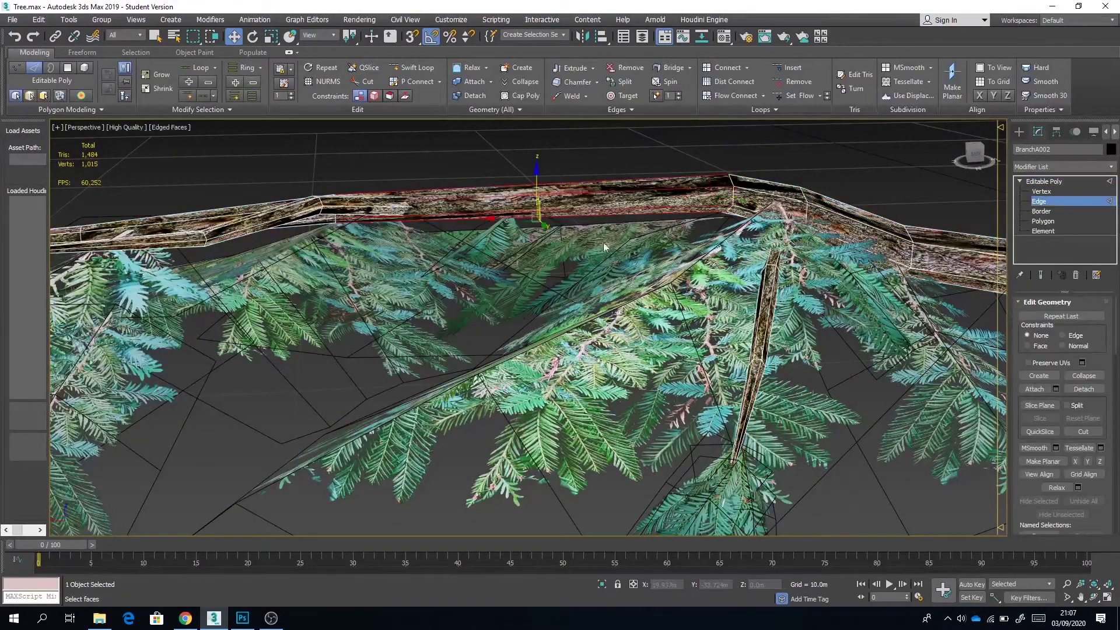
- Connect the selected edges of BranchA002 and raise the new edges along Z to bend the branch
{"action": "right_click", "coordinate": [597, 203]}
{"action": "mouse_move", "coordinate": [578, 235]}
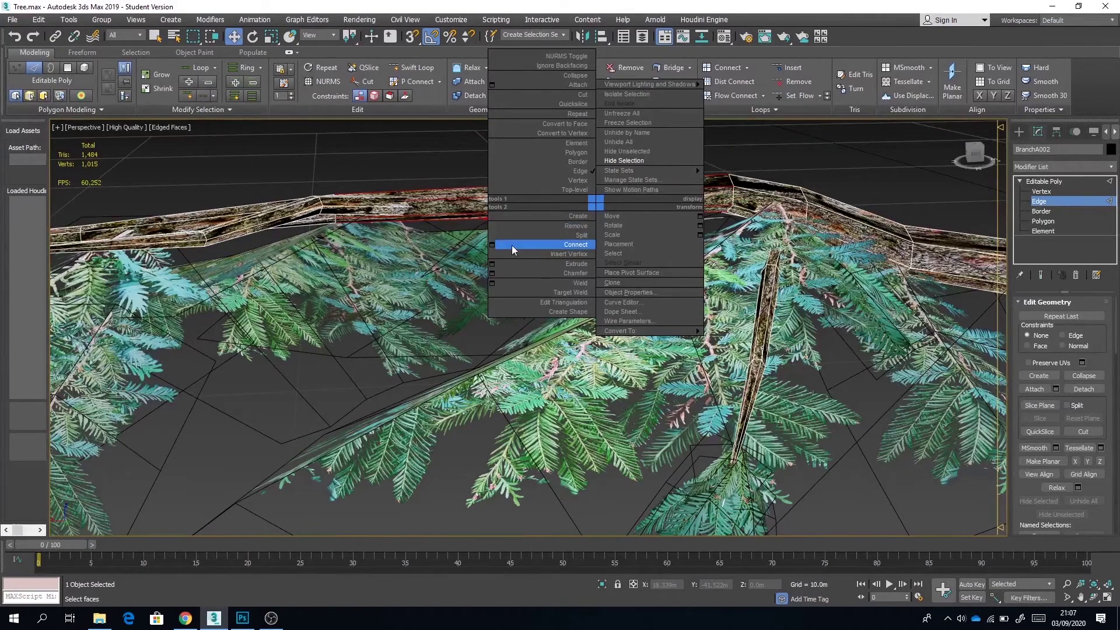
{"action": "left_click", "coordinate": [493, 245]}
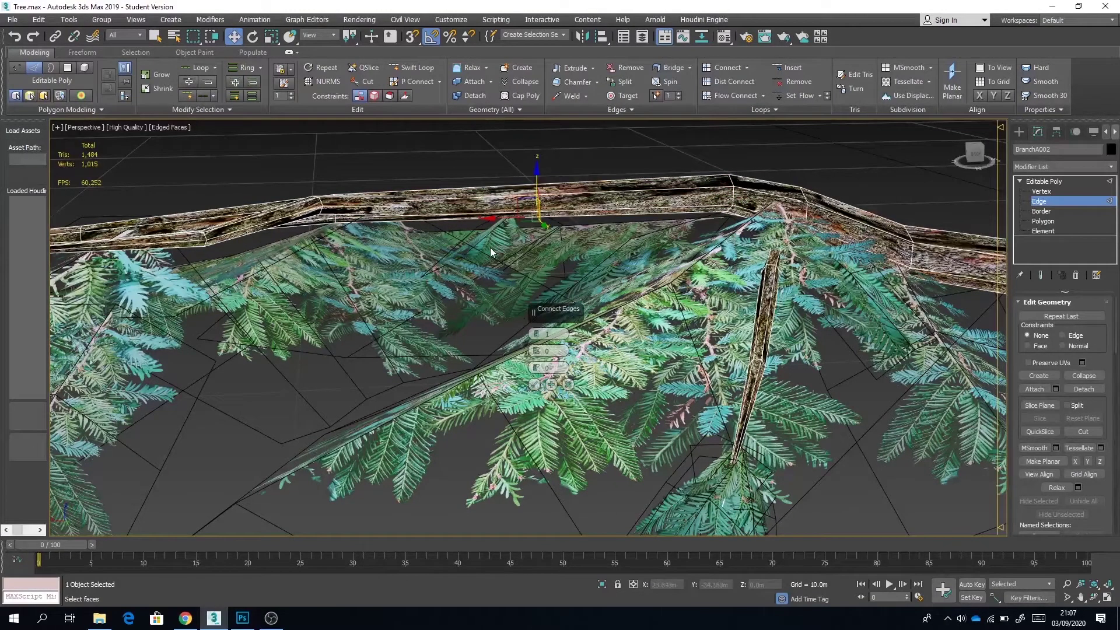
{"action": "left_click", "coordinate": [535, 384]}
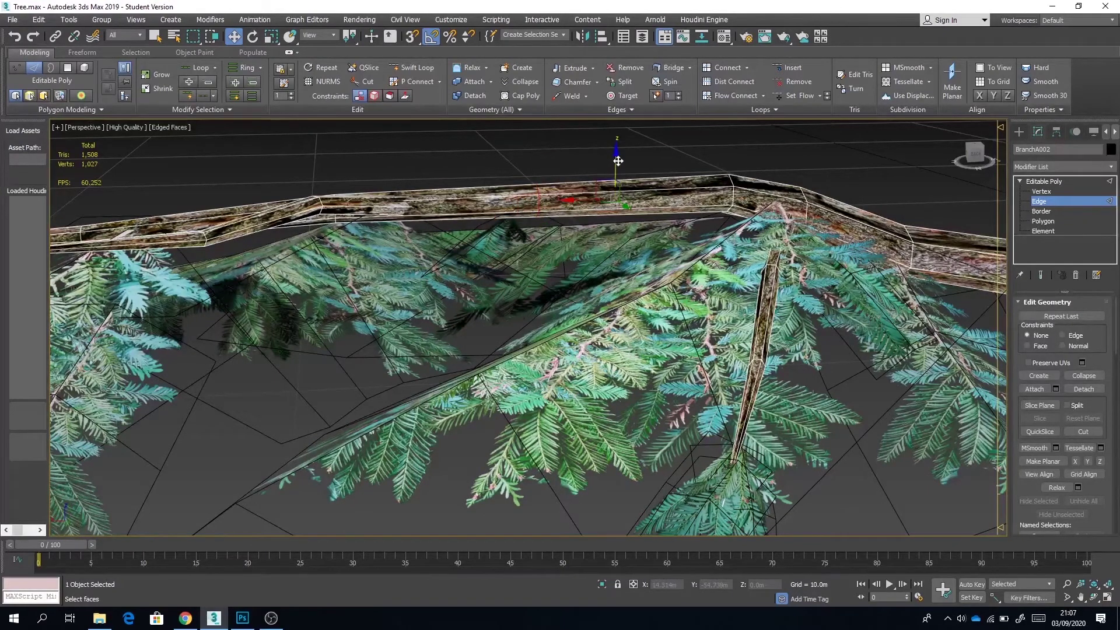
{"action": "mouse_move", "coordinate": [616, 159]}
{"action": "left_mouse_down"}
{"action": "mouse_move", "coordinate": [622, 138]}
{"action": "mouse_move", "coordinate": [629, 149]}
{"action": "left_mouse_up"}
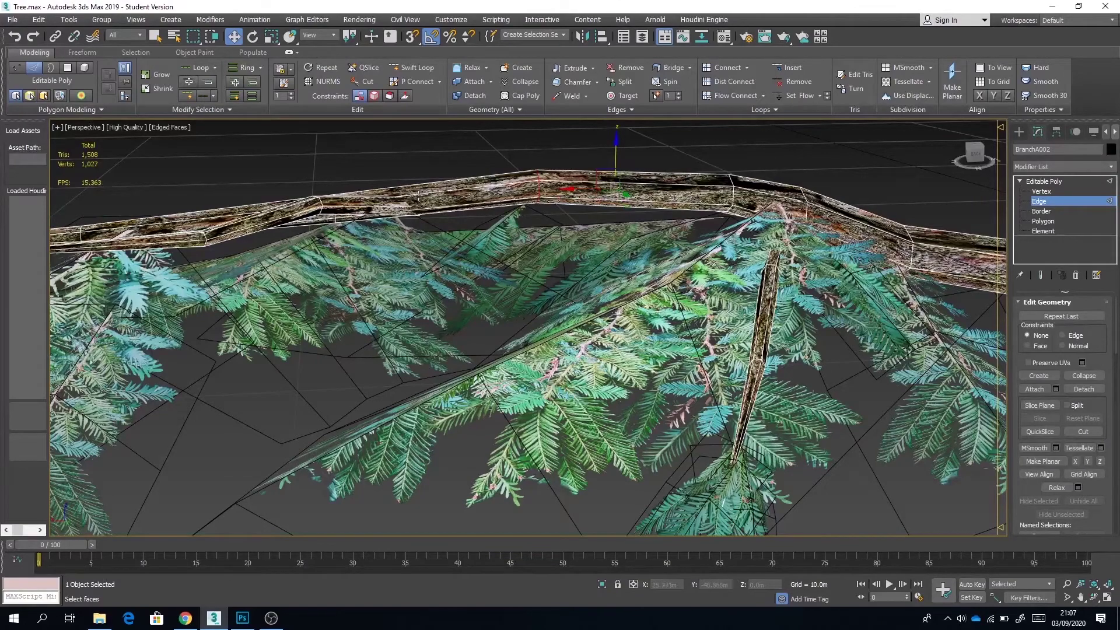
{"action": "middle_click_drag", "start_coordinate": [420, 216], "coordinate": [466, 227], "text": "alt"}
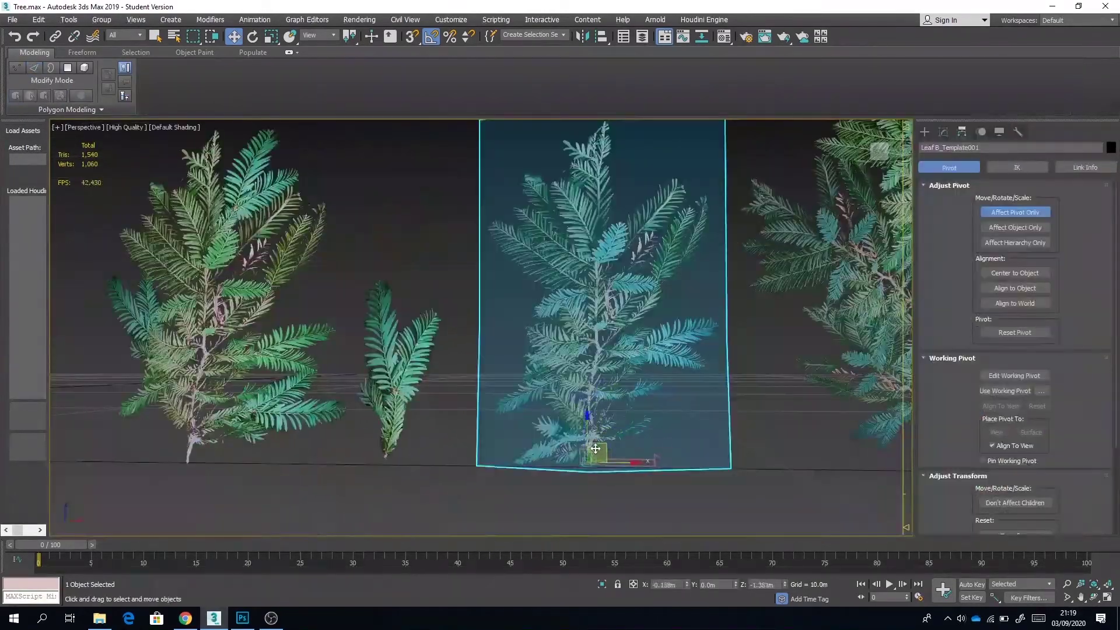
- Move the pivots of Leaf B_Template001 and Leaf C_Template001 to the base of their stems
{"action": "left_click_drag", "start_coordinate": [595, 449], "coordinate": [599, 448]}
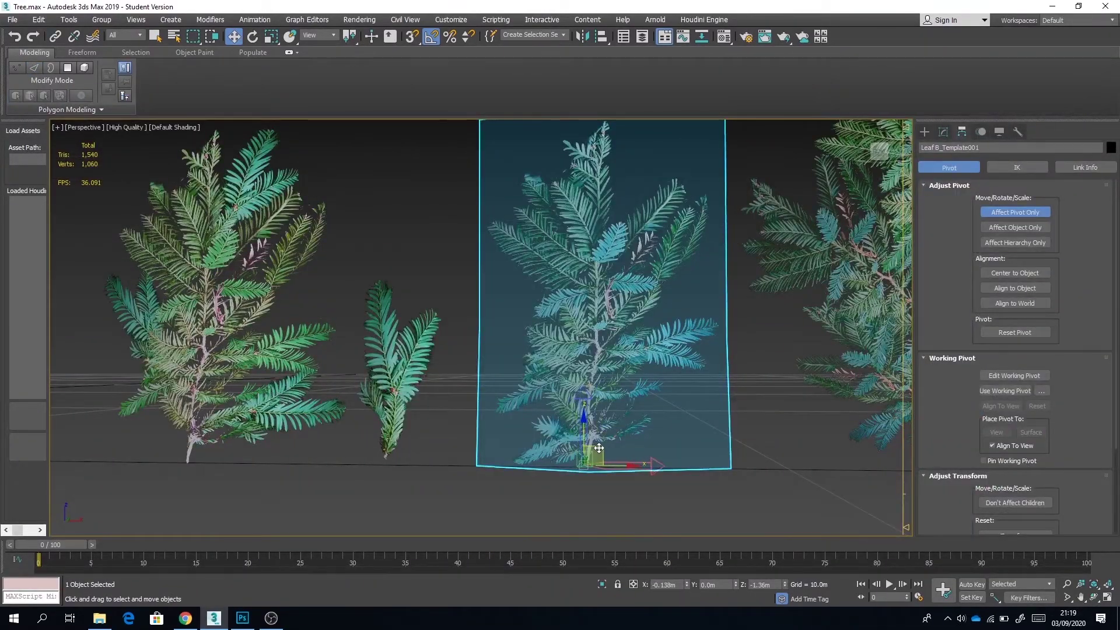
{"action": "left_click", "coordinate": [406, 352]}
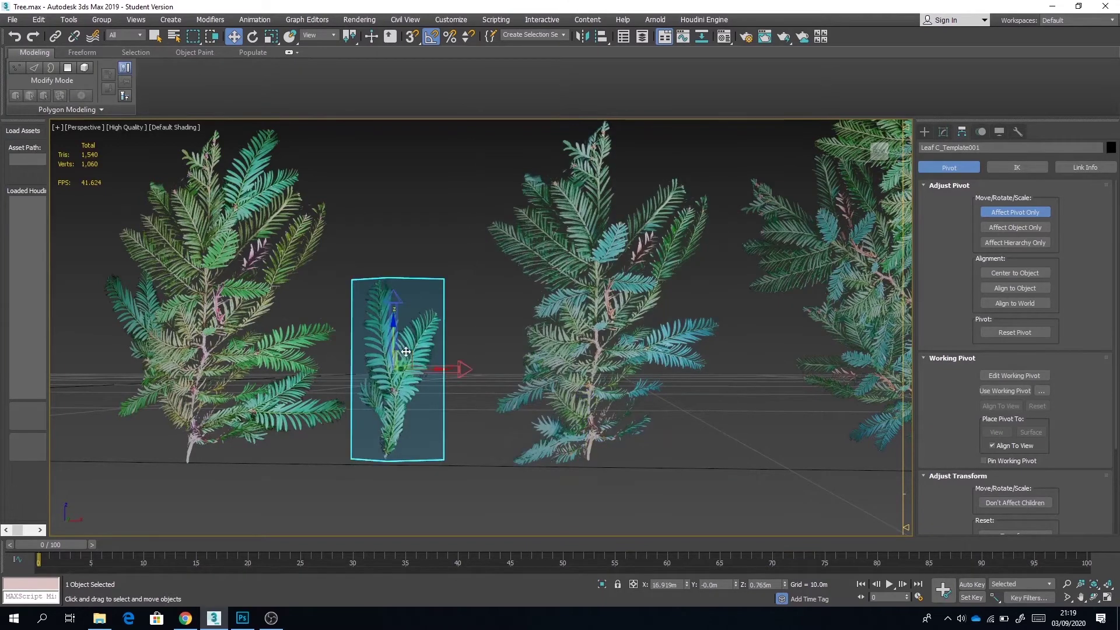
{"action": "left_click_drag", "start_coordinate": [410, 352], "coordinate": [396, 445]}
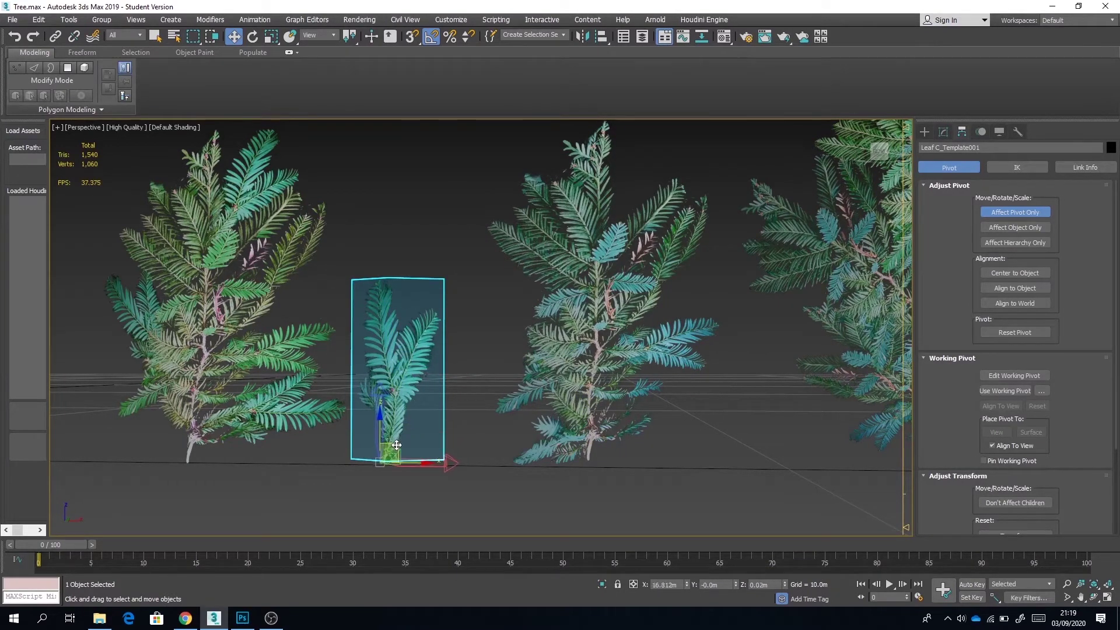
- Move the pivot of Leaf D_Template01 to the base of its stem, then leave pivot editing and deselect the leaf
{"action": "left_click", "coordinate": [230, 304]}
{"action": "middle_click_drag", "start_coordinate": [231, 304], "coordinate": [402, 308]}
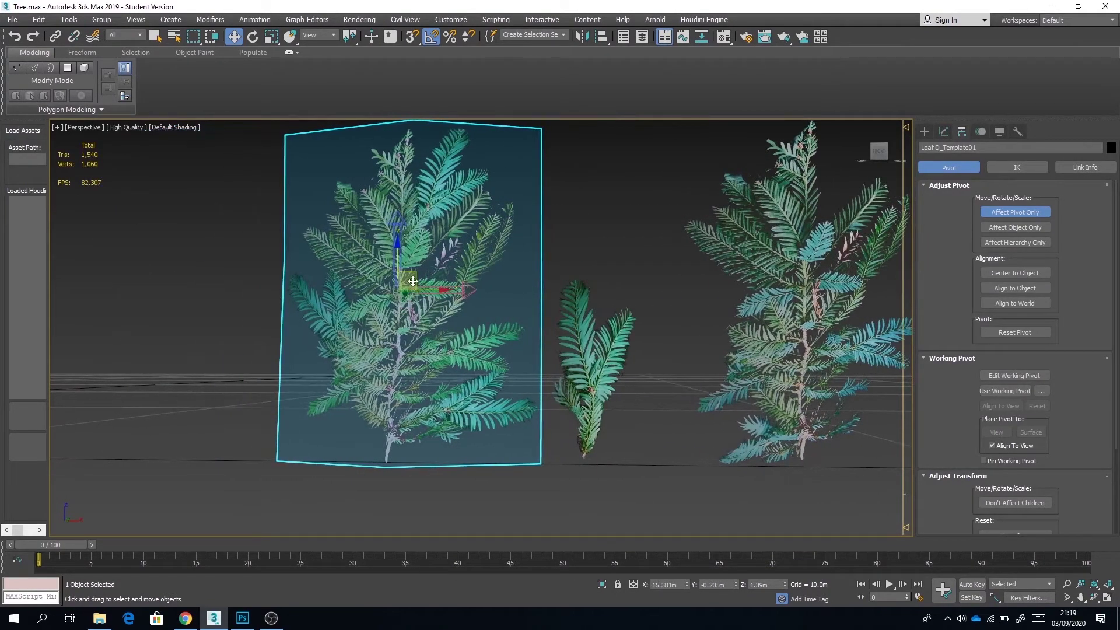
{"action": "left_click_drag", "start_coordinate": [413, 276], "coordinate": [400, 451]}
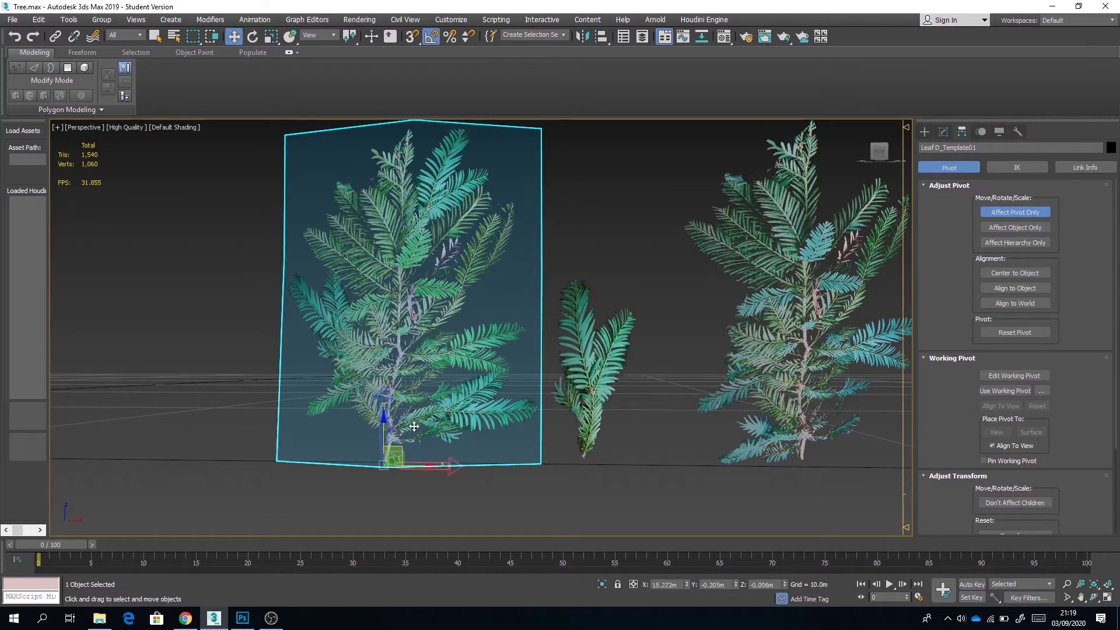
{"action": "scroll", "coordinate": [414, 426], "scroll_direction": "down", "scroll_amount": 5}
{"action": "left_click", "coordinate": [1038, 214]}
{"action": "middle_click_drag", "start_coordinate": [645, 278], "coordinate": [587, 341]}
{"action": "left_click", "coordinate": [587, 322]}
{"action": "scroll", "coordinate": [586, 322], "scroll_direction": "down", "scroll_amount": 3}
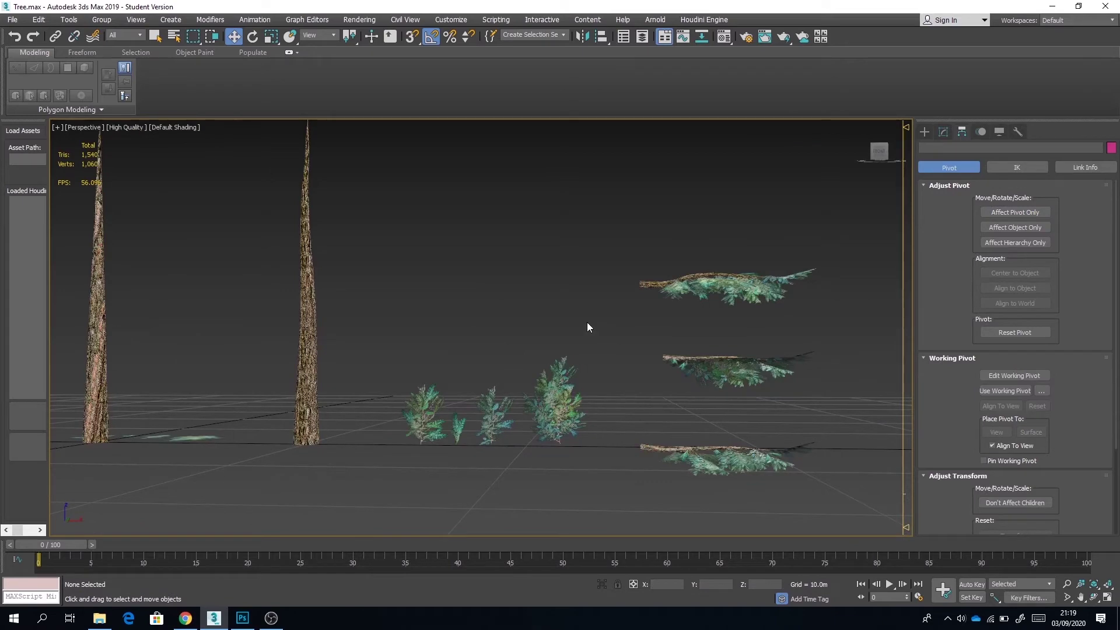
- Check the pivot placement at the stem end of BranchC, BranchB and BranchA
{"action": "middle_click_drag", "start_coordinate": [587, 322], "coordinate": [581, 358], "text": "alt"}
{"action": "mouse_move", "coordinate": [476, 321]}
{"action": "middle_mouse_down"}
{"action": "mouse_move", "coordinate": [635, 370]}
{"action": "mouse_move", "coordinate": [469, 316]}
{"action": "middle_mouse_up"}
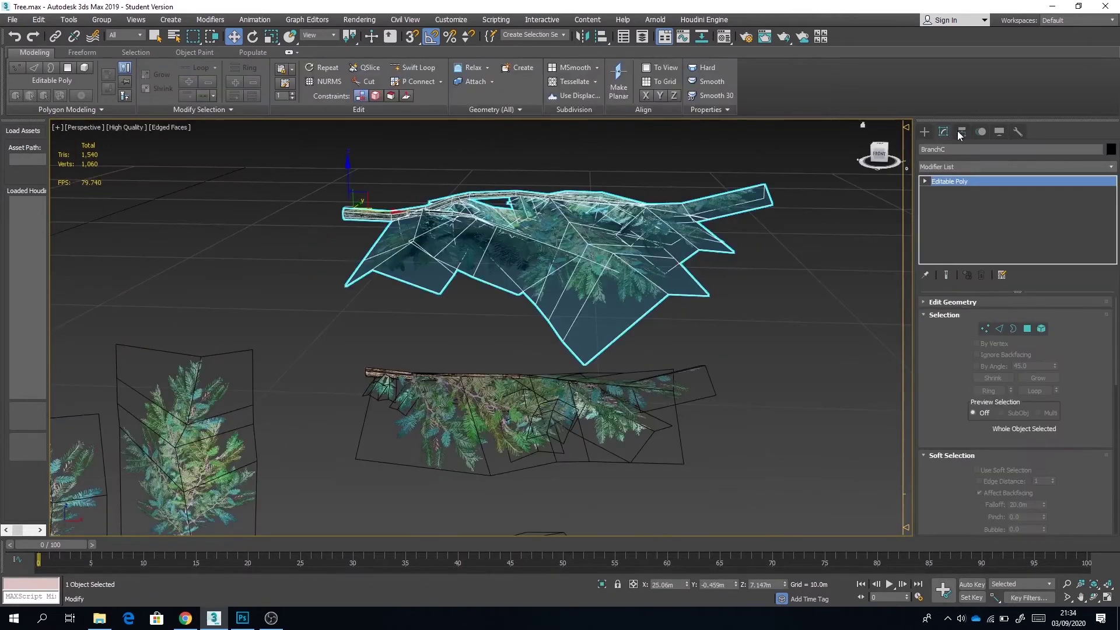
{"action": "left_click", "coordinate": [963, 132]}
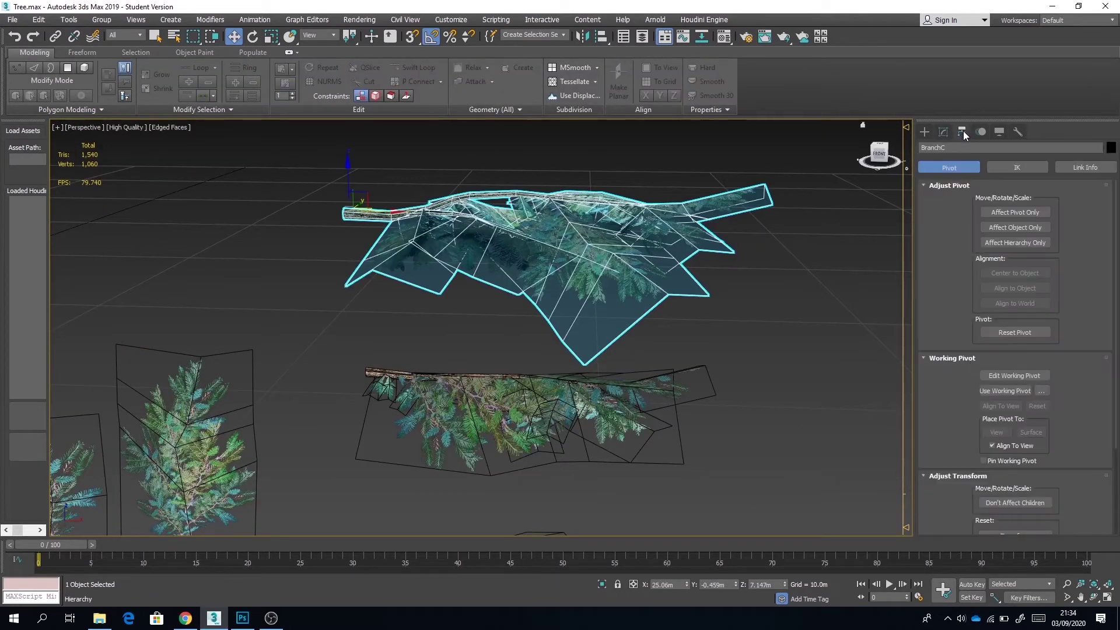
{"action": "left_click", "coordinate": [1007, 215]}
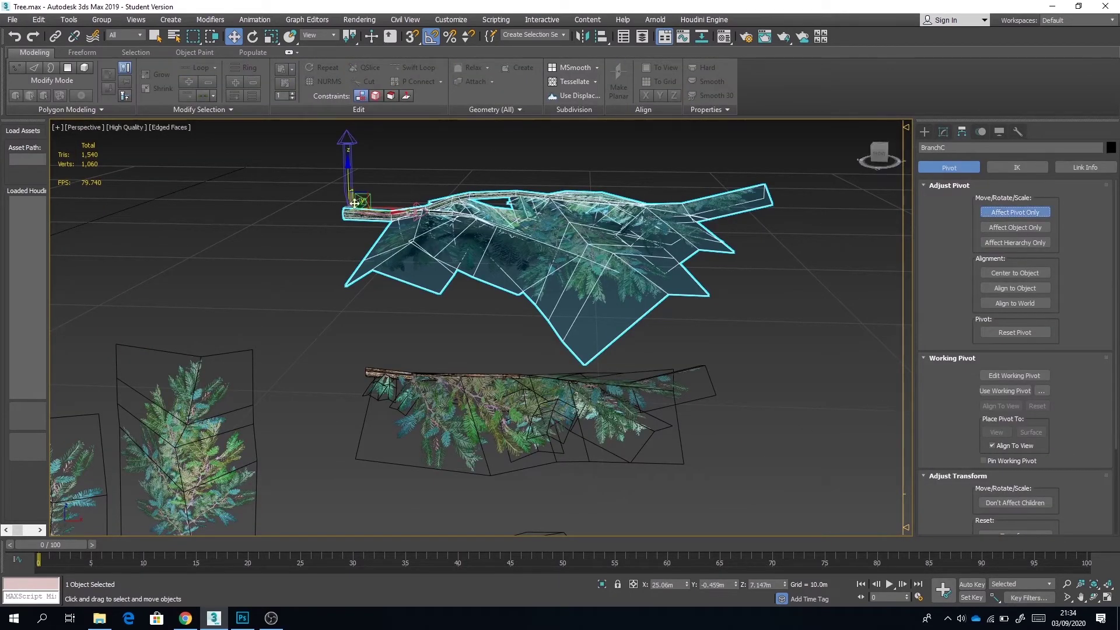
{"action": "middle_click_drag", "start_coordinate": [420, 287], "coordinate": [584, 309]}
{"action": "left_click", "coordinate": [568, 314]}
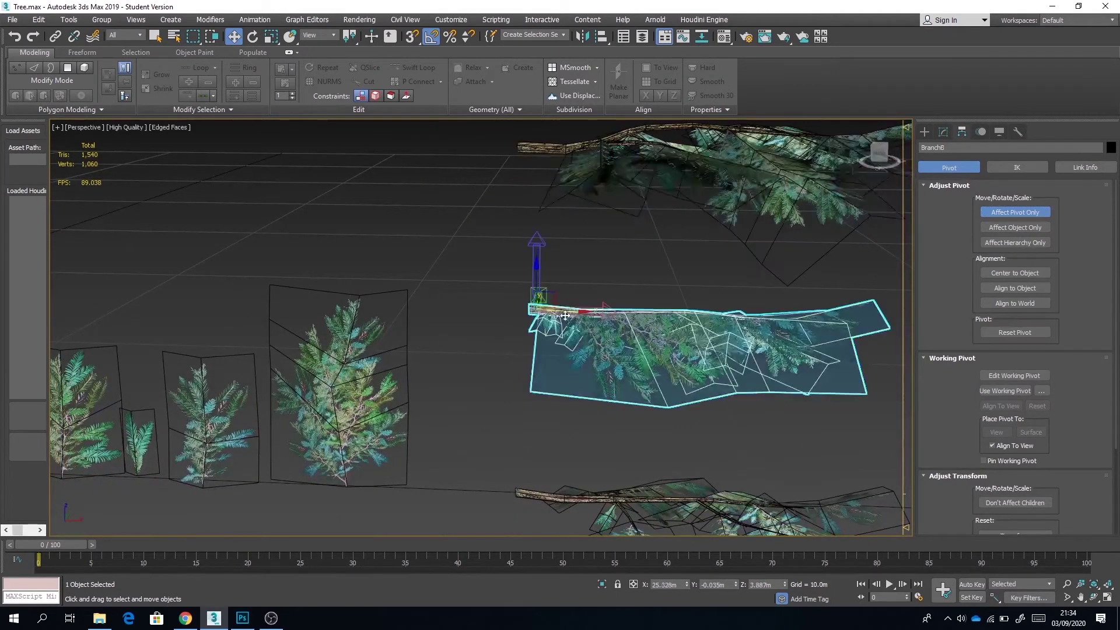
{"action": "middle_click_drag", "start_coordinate": [562, 357], "coordinate": [561, 326]}
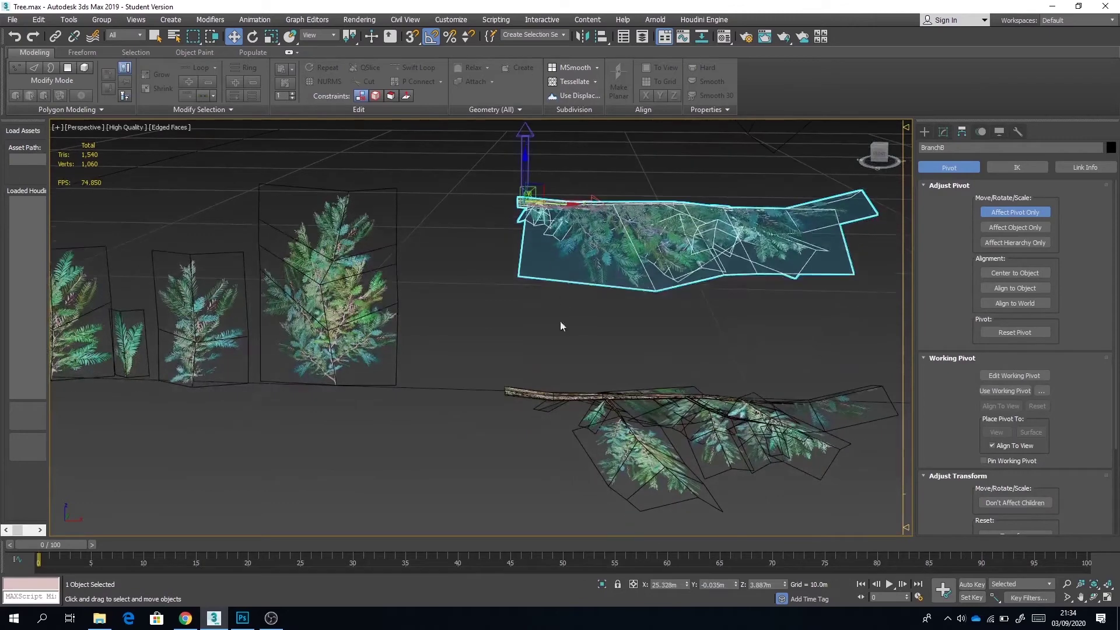
{"action": "left_click", "coordinate": [548, 396]}
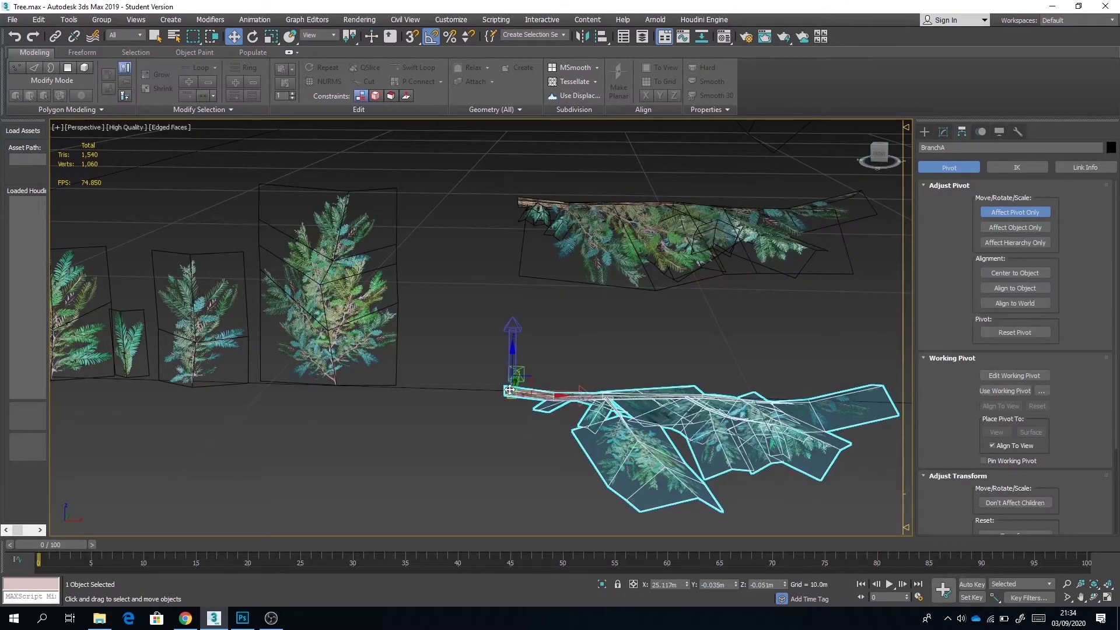
{"action": "left_click", "coordinate": [1021, 212]}
- Reset the transforms of BranchA, BranchB and BranchC with Reset XForm
{"action": "left_click", "coordinate": [1019, 132]}
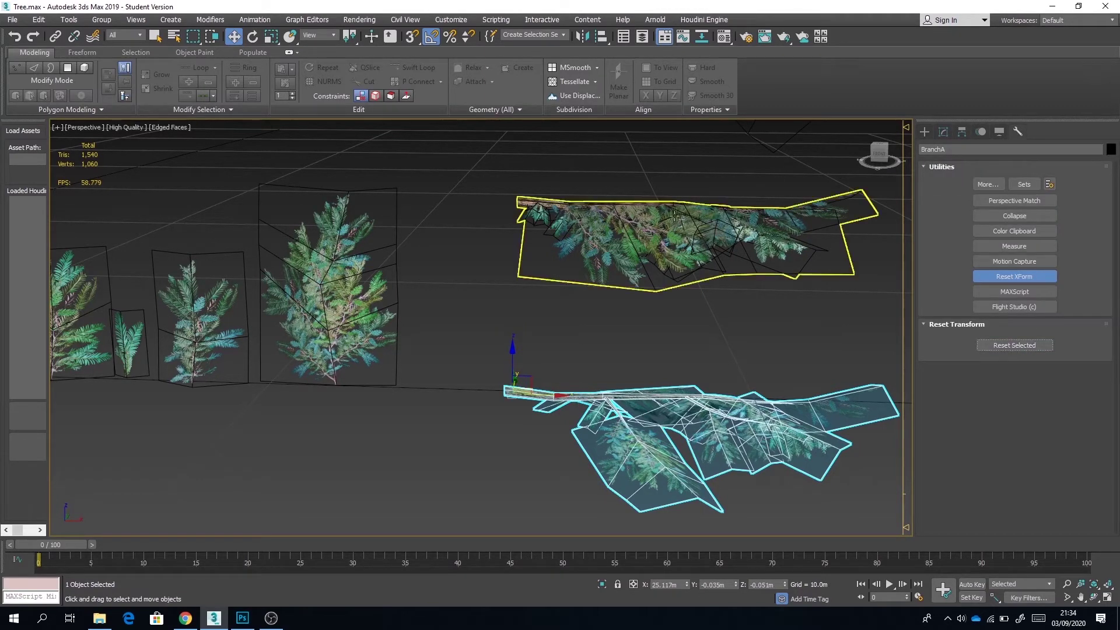
{"action": "left_click", "coordinate": [695, 222]}
{"action": "middle_click_drag", "start_coordinate": [669, 271], "coordinate": [572, 344]}
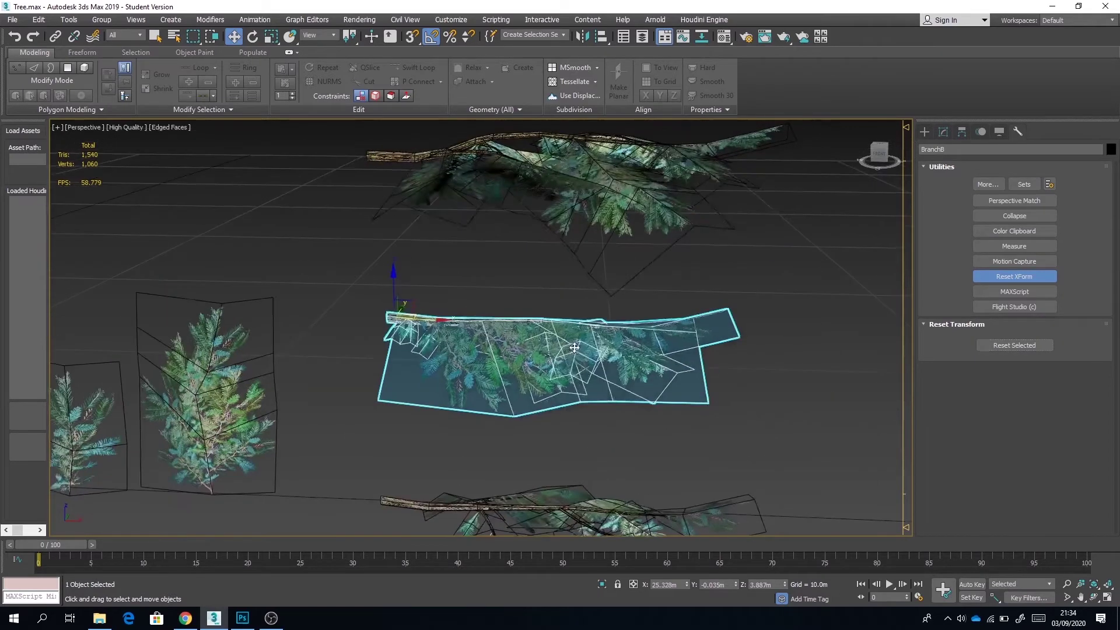
{"action": "left_click", "coordinate": [577, 185]}
{"action": "left_click", "coordinate": [999, 345]}
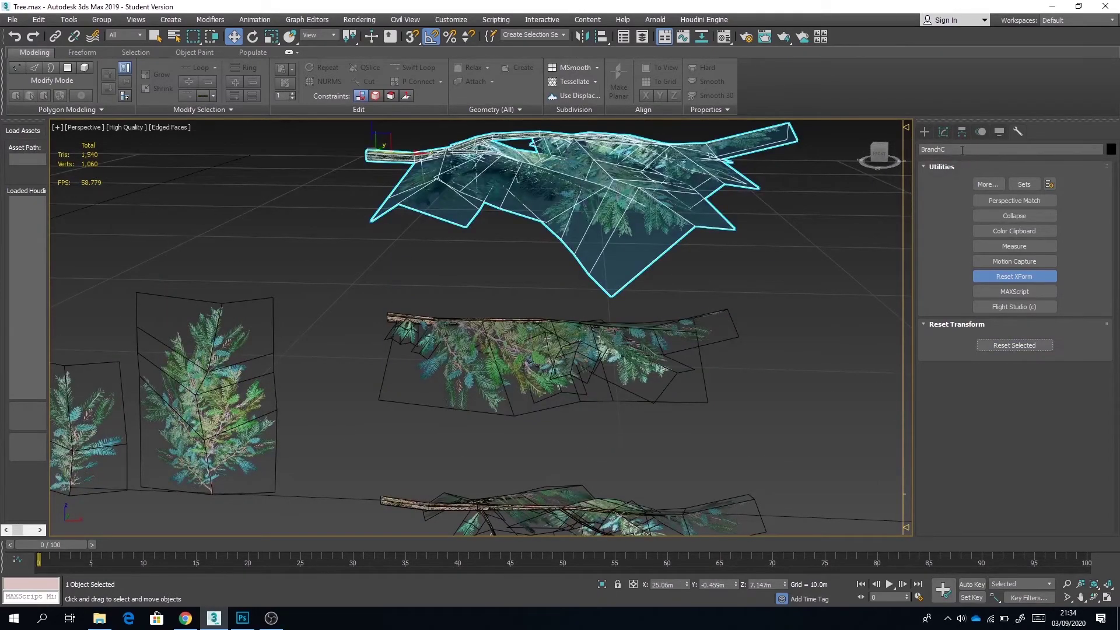
- Collapse the XForm modifiers of BranchC and BranchB into their Editable Poly meshes
{"action": "left_click", "coordinate": [944, 133]}
{"action": "right_click", "coordinate": [971, 181]}
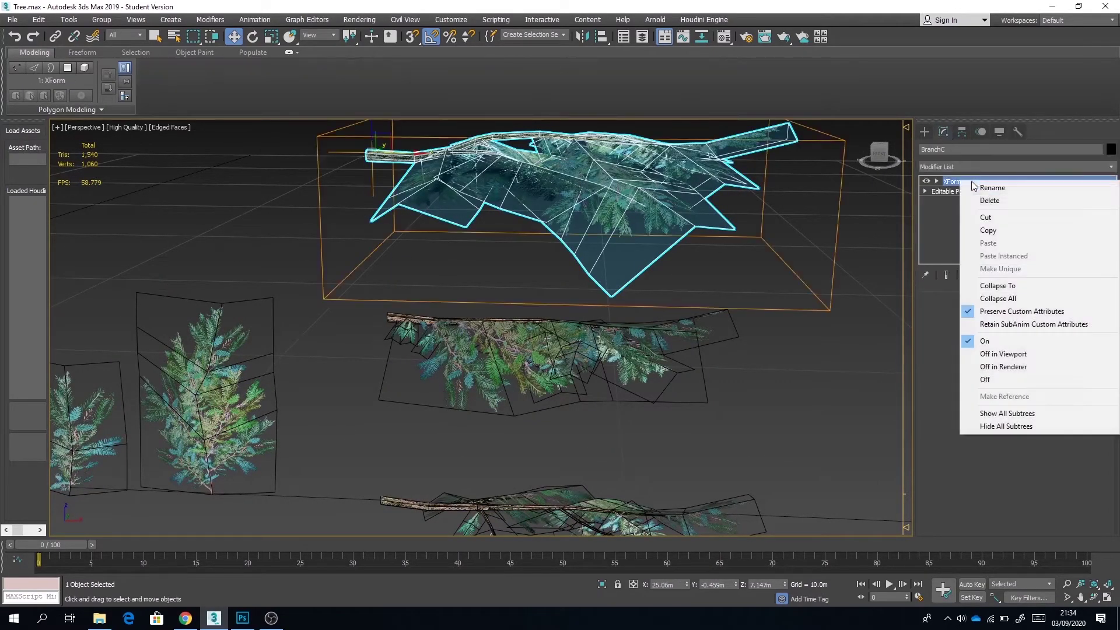
{"action": "left_click", "coordinate": [992, 285]}
{"action": "left_click", "coordinate": [612, 355]}
{"action": "left_click", "coordinate": [606, 362]}
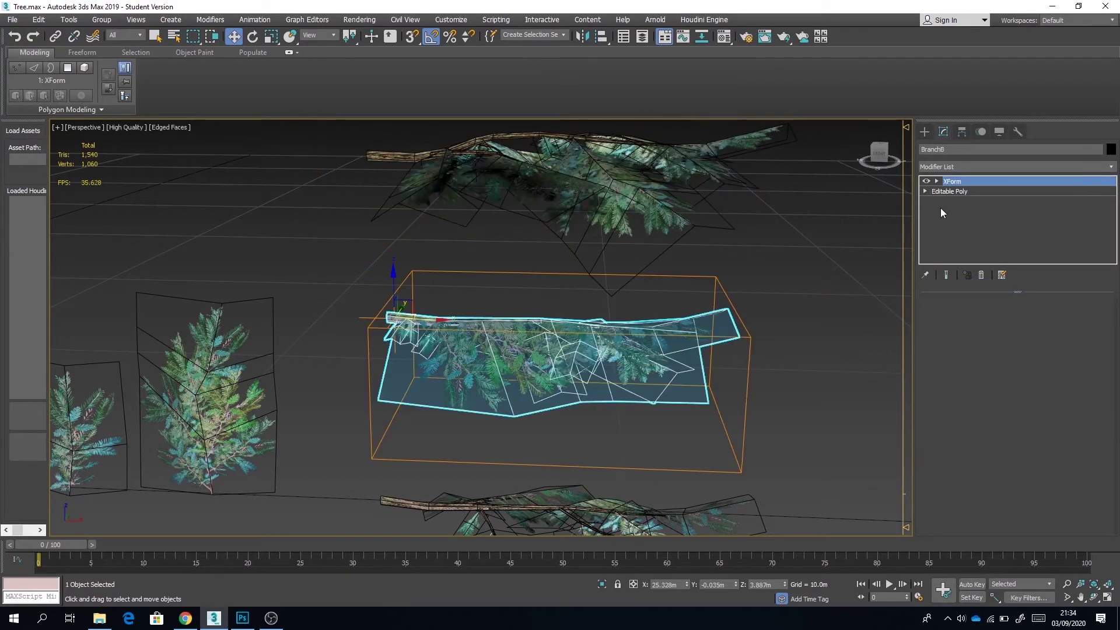
{"action": "right_click", "coordinate": [959, 182]}
{"action": "left_click", "coordinate": [998, 288]}
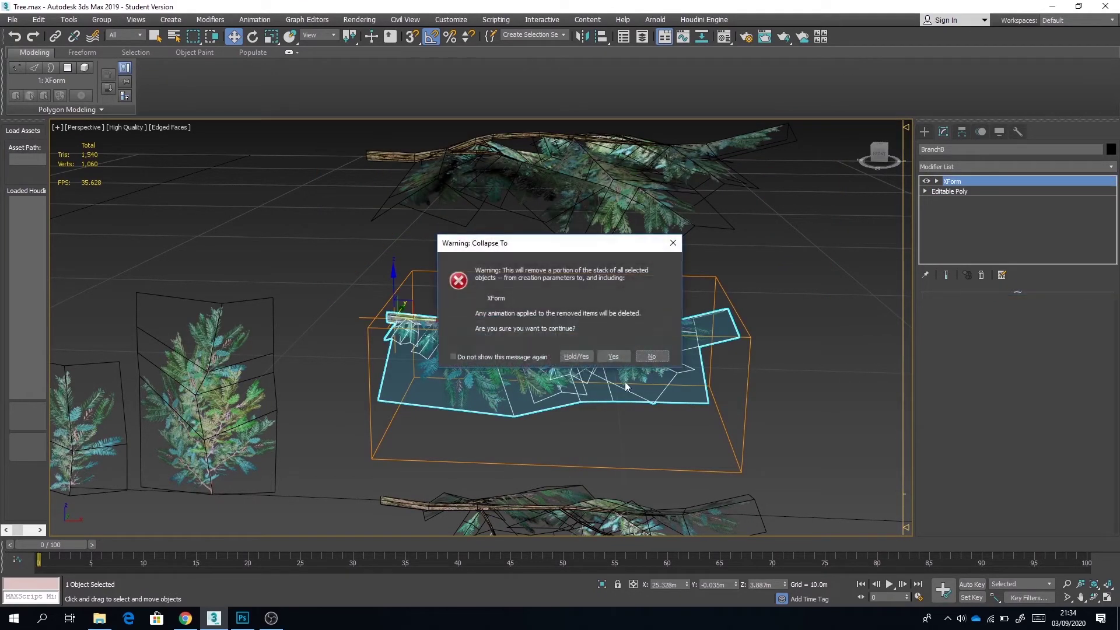
{"action": "left_click", "coordinate": [613, 355]}
- Collapse the XForm modifier of BranchA into its Editable Poly mesh
{"action": "middle_click_drag", "start_coordinate": [630, 270], "coordinate": [621, 211]}
{"action": "left_click", "coordinate": [484, 464]}
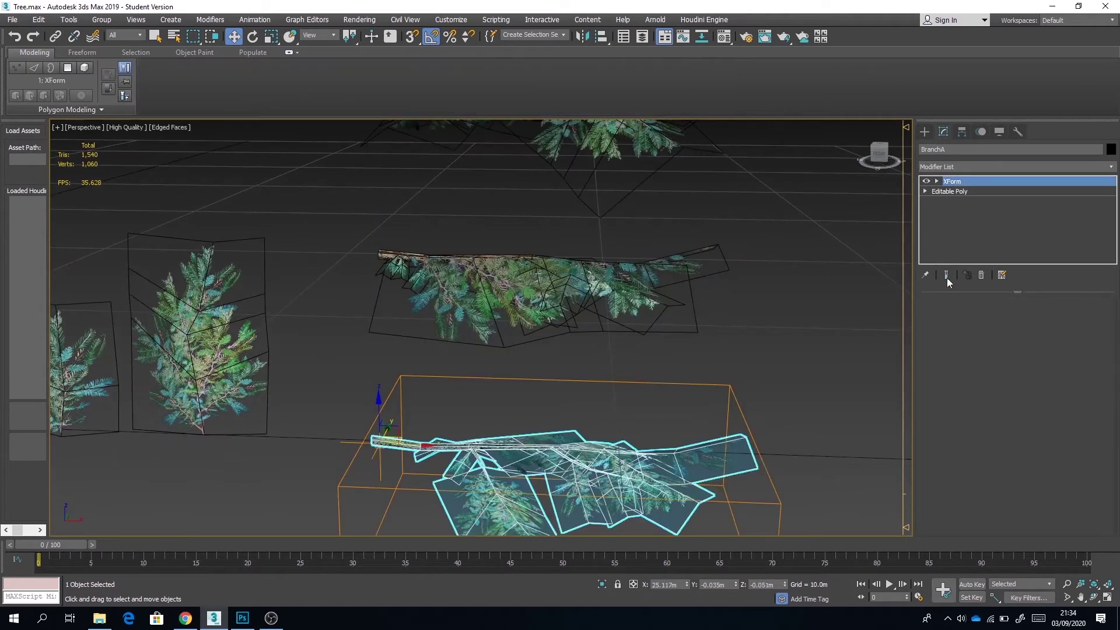
{"action": "right_click", "coordinate": [961, 181]}
{"action": "left_click", "coordinate": [991, 287]}
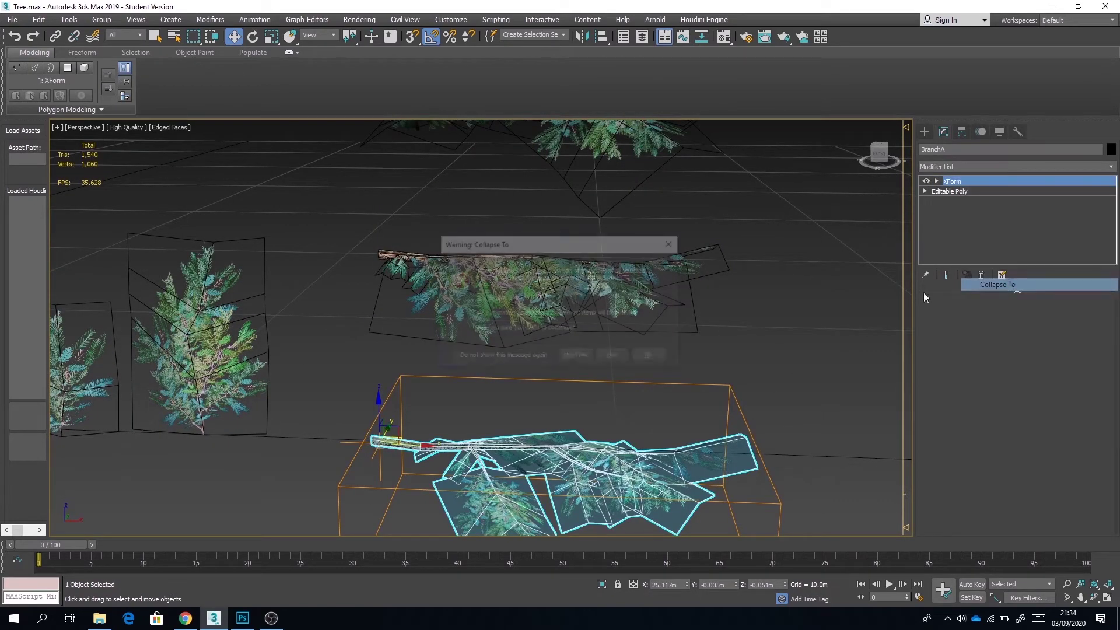
{"action": "left_click", "coordinate": [613, 357]}
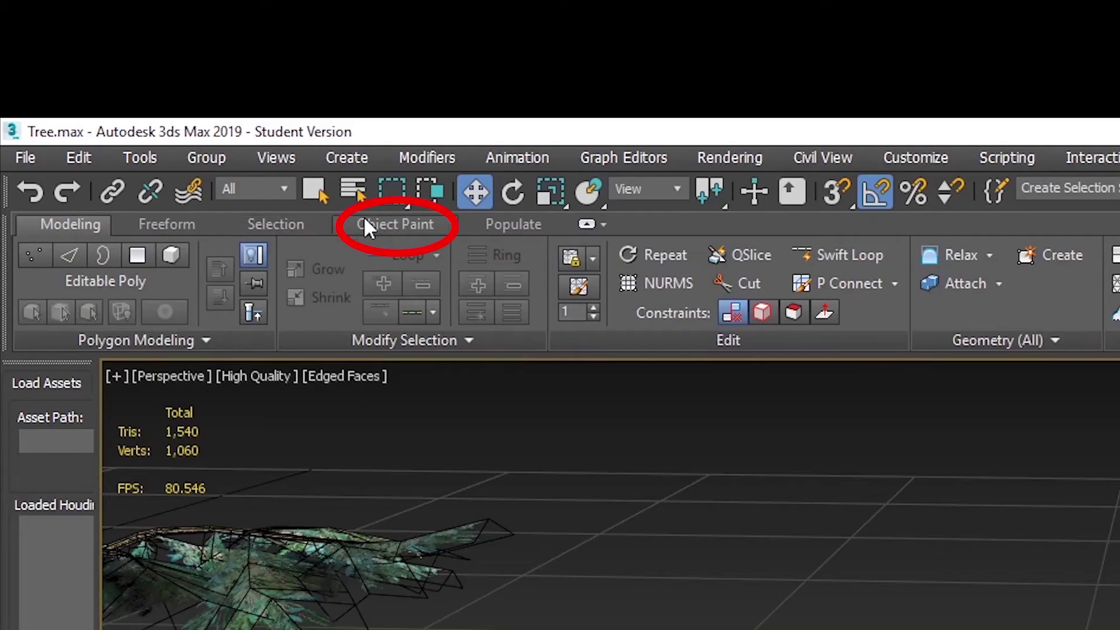
- Start Object Paint with BranchA as the brush object and place one copy on the lower Tree01 trunk
{"action": "left_click", "coordinate": [179, 51]}
{"action": "middle_click_drag", "start_coordinate": [481, 432], "coordinate": [633, 403]}
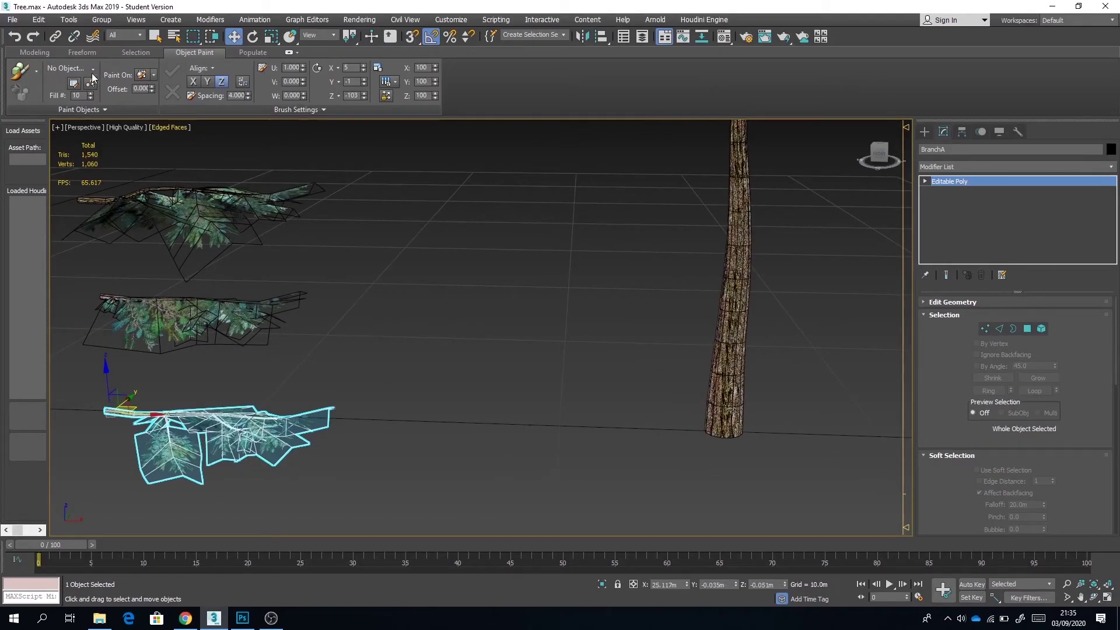
{"action": "left_click", "coordinate": [22, 79]}
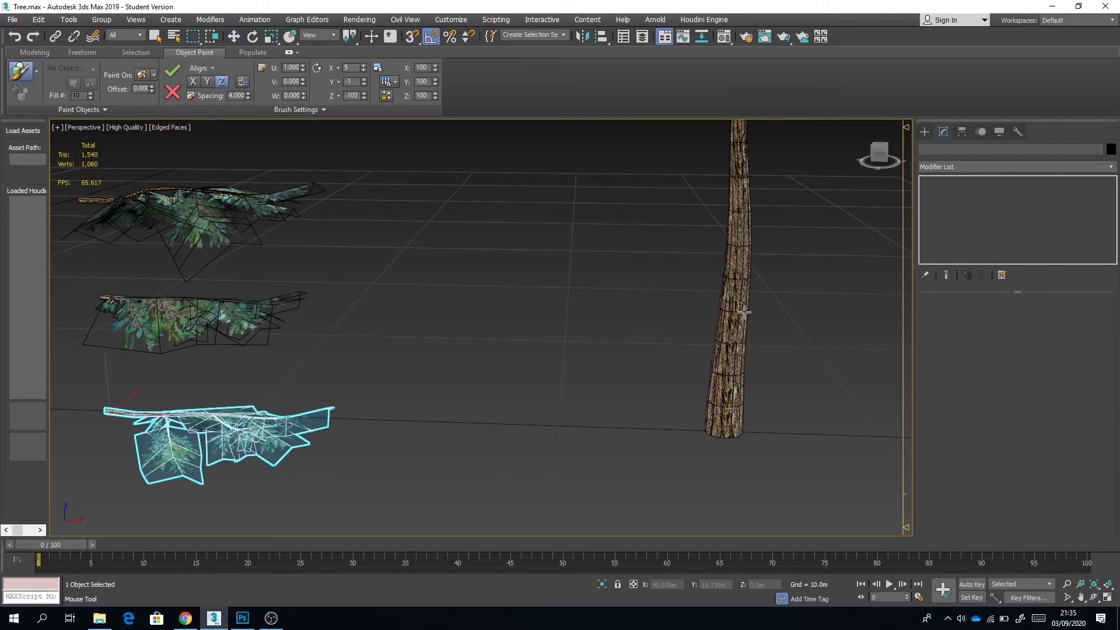
{"action": "middle_click_drag", "start_coordinate": [744, 312], "coordinate": [722, 222], "text": "alt"}
{"action": "middle_click_drag", "start_coordinate": [496, 200], "coordinate": [552, 274]}
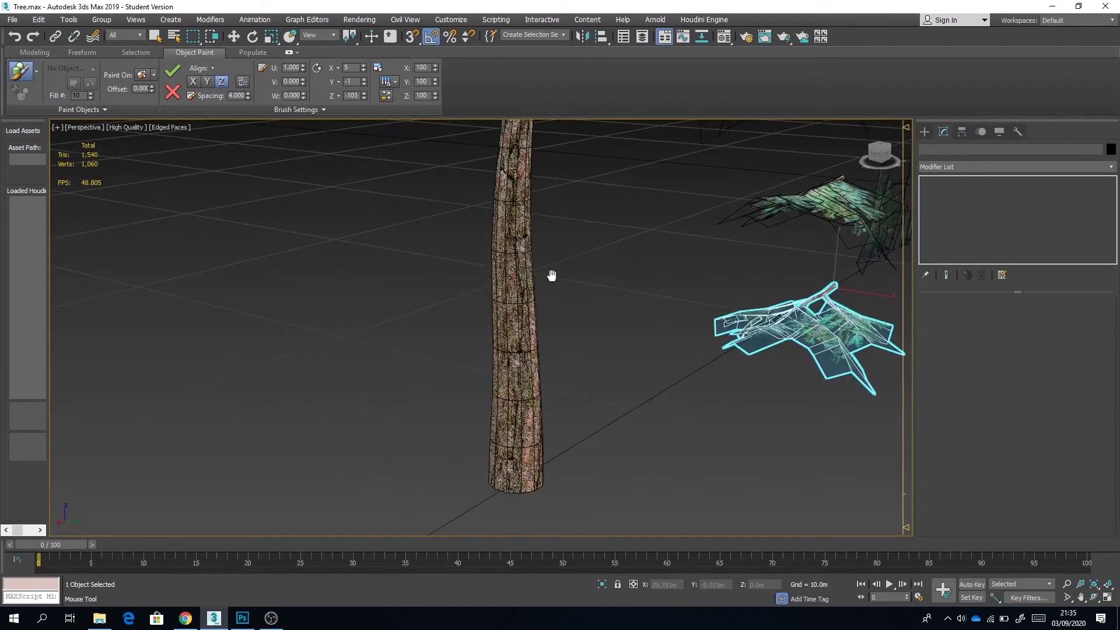
{"action": "left_click", "coordinate": [518, 350]}
- Reset the paint brush's X, Y and Z rotation to 0 for the branch placed on the trunk
{"action": "middle_click_drag", "start_coordinate": [518, 350], "coordinate": [568, 345], "text": "alt"}
{"action": "mouse_move", "coordinate": [686, 345]}
{"action": "middle_mouse_down"}
{"action": "mouse_move", "coordinate": [331, 239]}
{"action": "mouse_move", "coordinate": [477, 263]}
{"action": "middle_mouse_up"}
{"action": "middle_click_drag", "start_coordinate": [641, 262], "coordinate": [517, 279]}
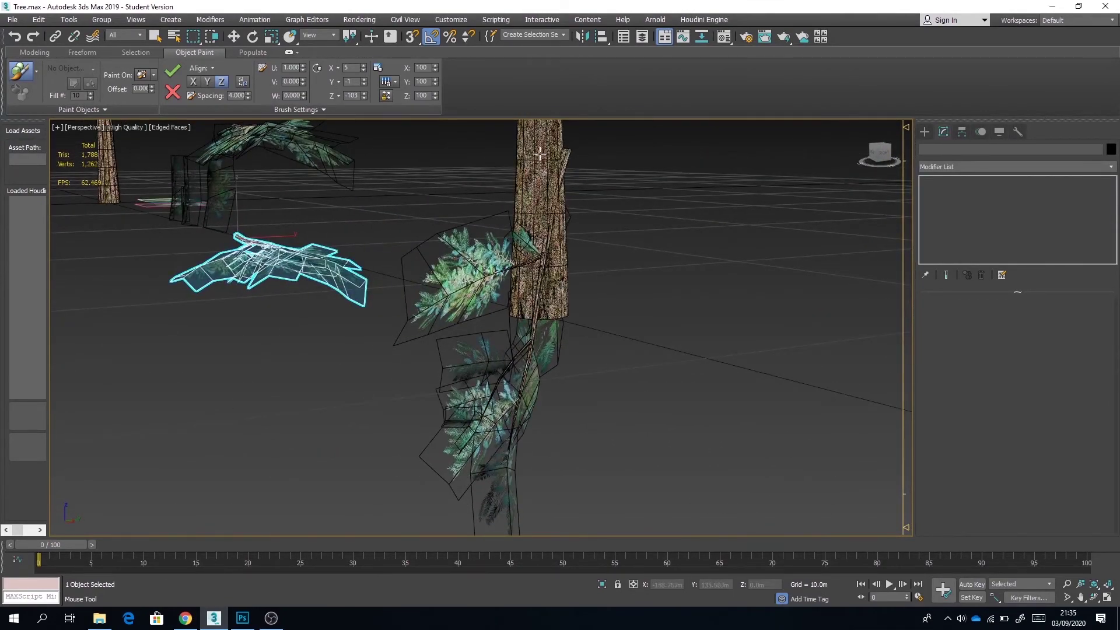
{"action": "right_click", "coordinate": [363, 68]}
{"action": "right_click", "coordinate": [363, 82]}
{"action": "right_click", "coordinate": [364, 96]}
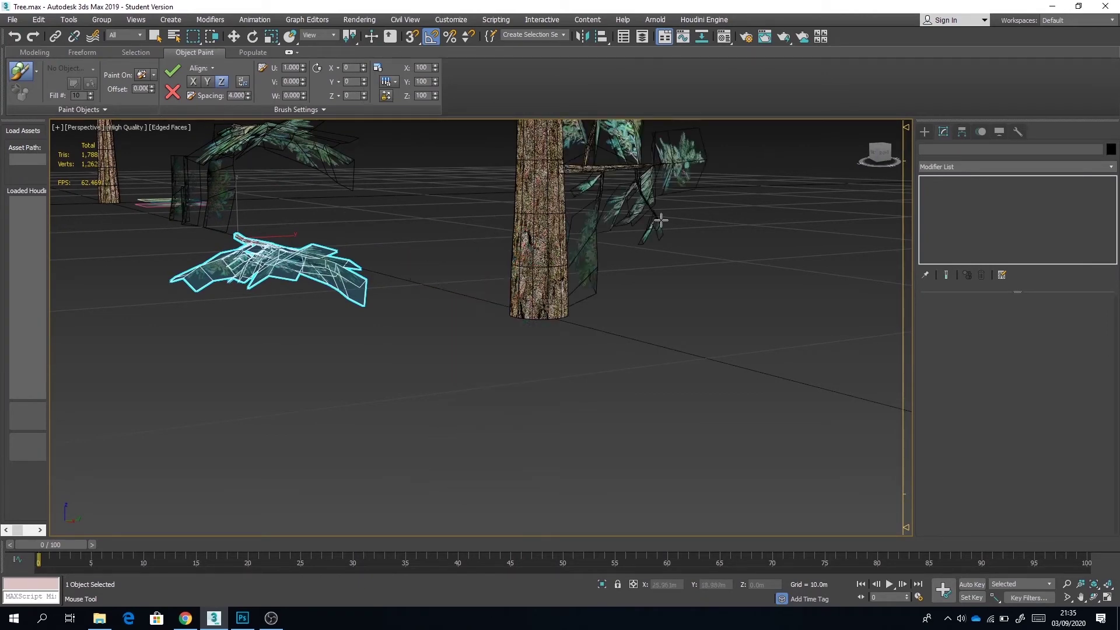
- Align the painted branch to the X axis with a brush X rotation of -87 so it extends outward from the trunk
{"action": "middle_click_drag", "start_coordinate": [661, 220], "coordinate": [577, 296], "text": "alt"}
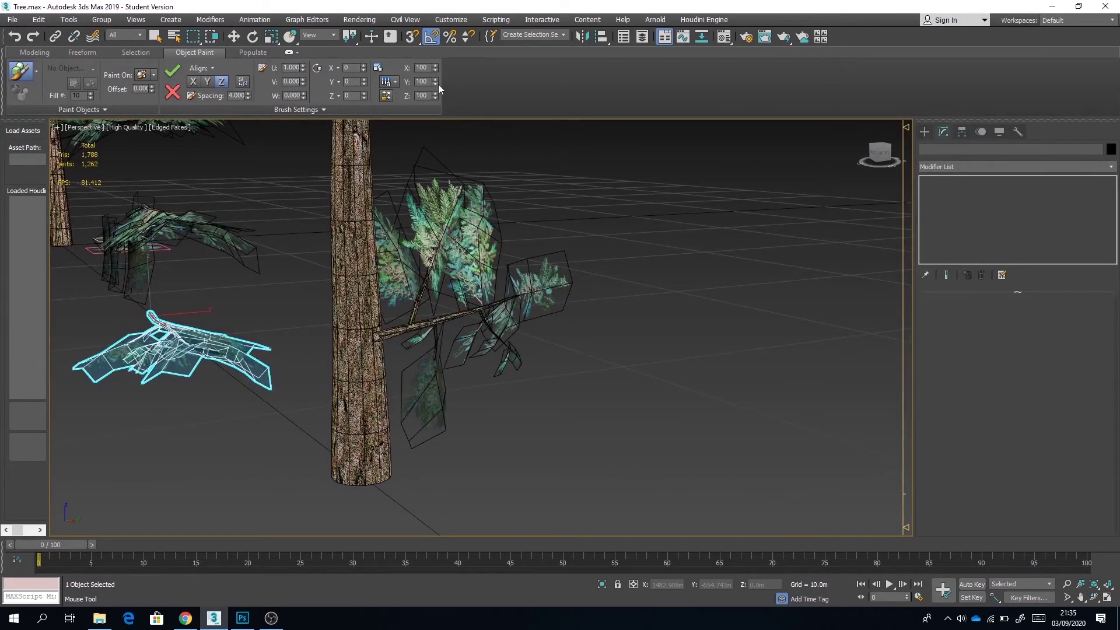
{"action": "left_click_drag", "start_coordinate": [363, 68], "coordinate": [369, 124]}
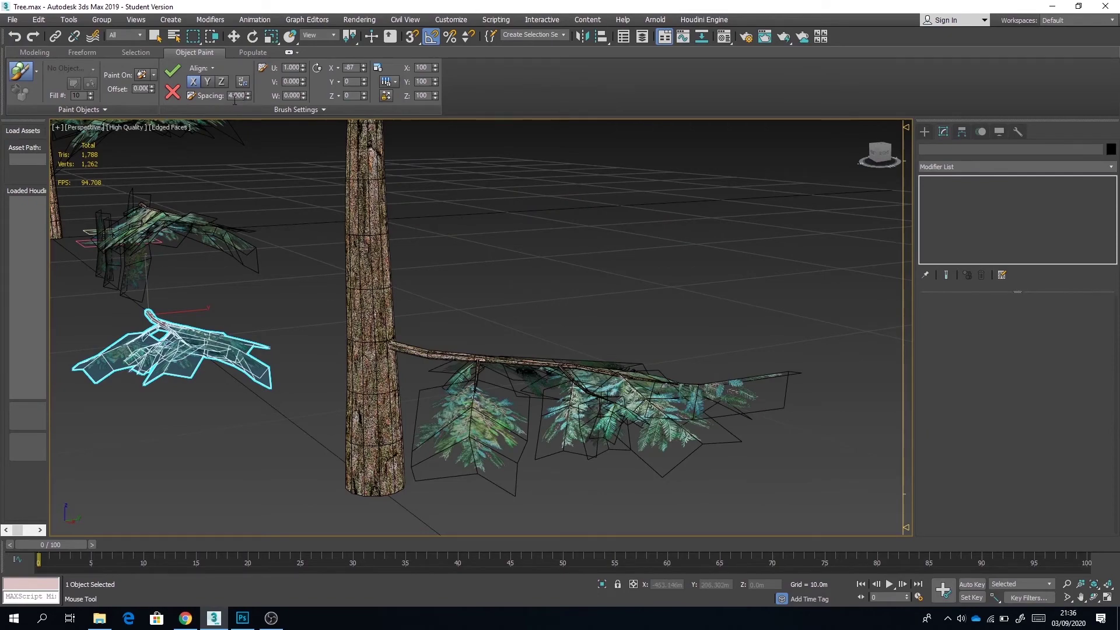
{"action": "mouse_move", "coordinate": [497, 344]}
{"action": "middle_mouse_down", "text": "alt"}
{"action": "mouse_move", "coordinate": [475, 345]}
{"action": "mouse_move", "coordinate": [525, 358]}
{"action": "mouse_move", "coordinate": [505, 344]}
{"action": "middle_mouse_up", "text": "alt"}
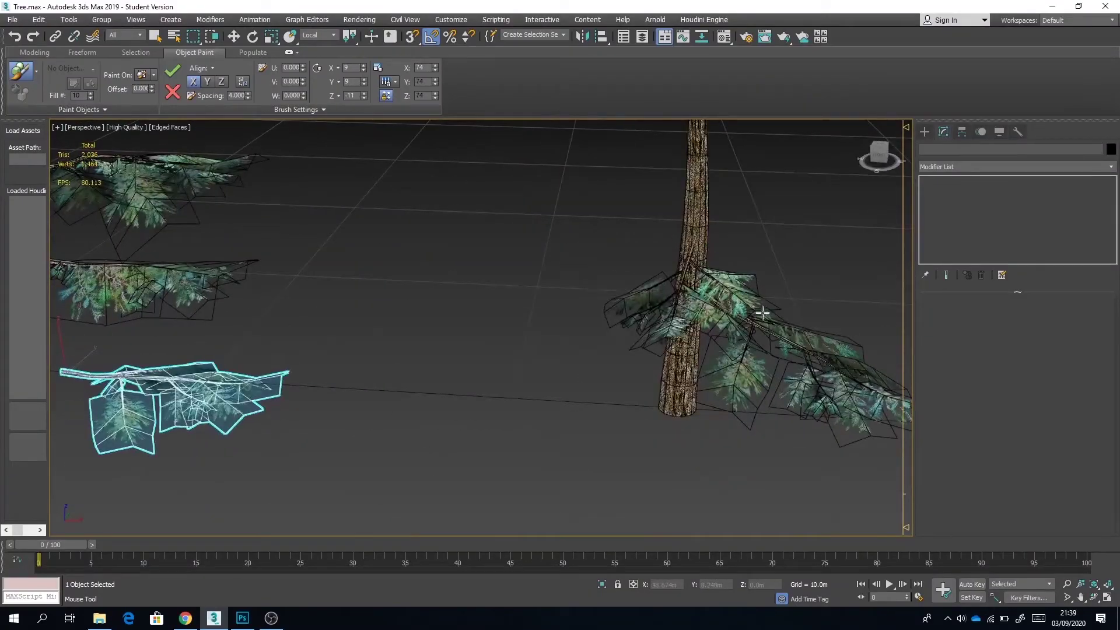
- Paint more BranchA copies around and up the Tree01 trunk, varying brush rotation and scale, including X -81, Y 14 and scale 63
{"action": "middle_click_drag", "start_coordinate": [408, 291], "coordinate": [538, 294], "text": "alt"}
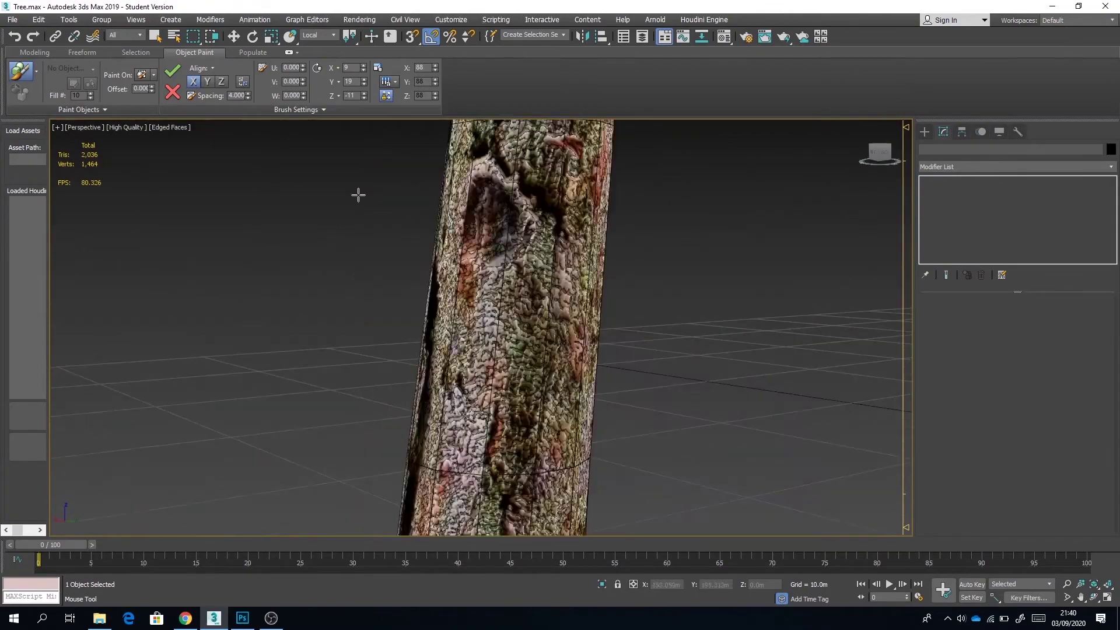
{"action": "middle_click_drag", "start_coordinate": [358, 192], "coordinate": [689, 262], "text": "alt"}
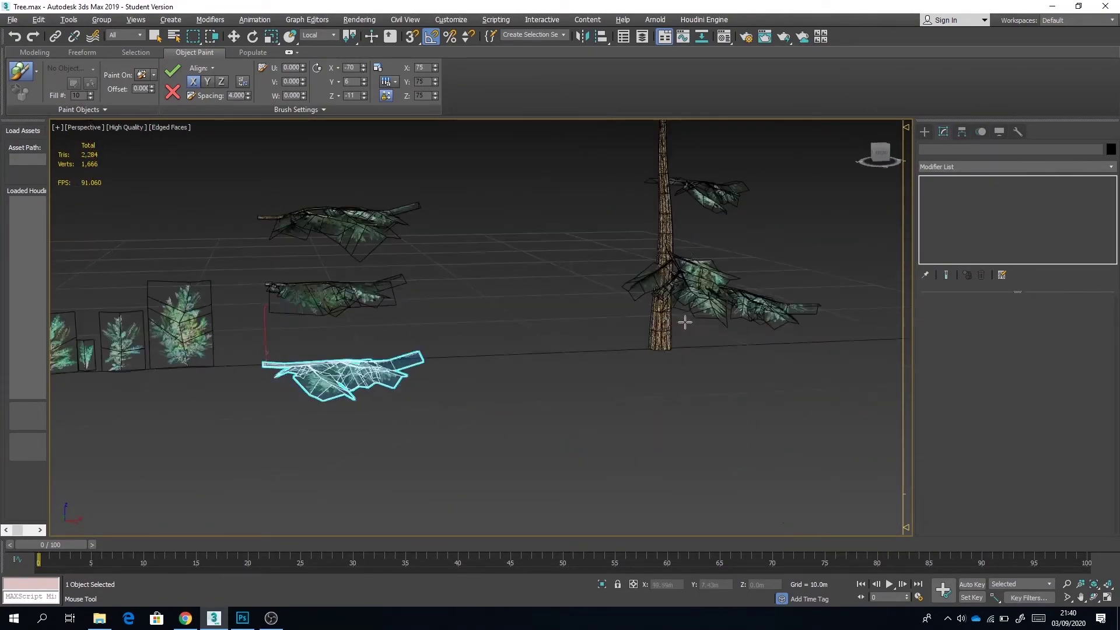
{"action": "scroll", "coordinate": [682, 321], "scroll_direction": "up", "scroll_amount": 5}
{"action": "scroll", "coordinate": [605, 337], "scroll_direction": "down", "scroll_amount": 5}
{"action": "scroll", "coordinate": [564, 302], "scroll_direction": "up", "scroll_amount": 6}
{"action": "middle_click_drag", "start_coordinate": [564, 302], "coordinate": [493, 225], "text": "alt"}
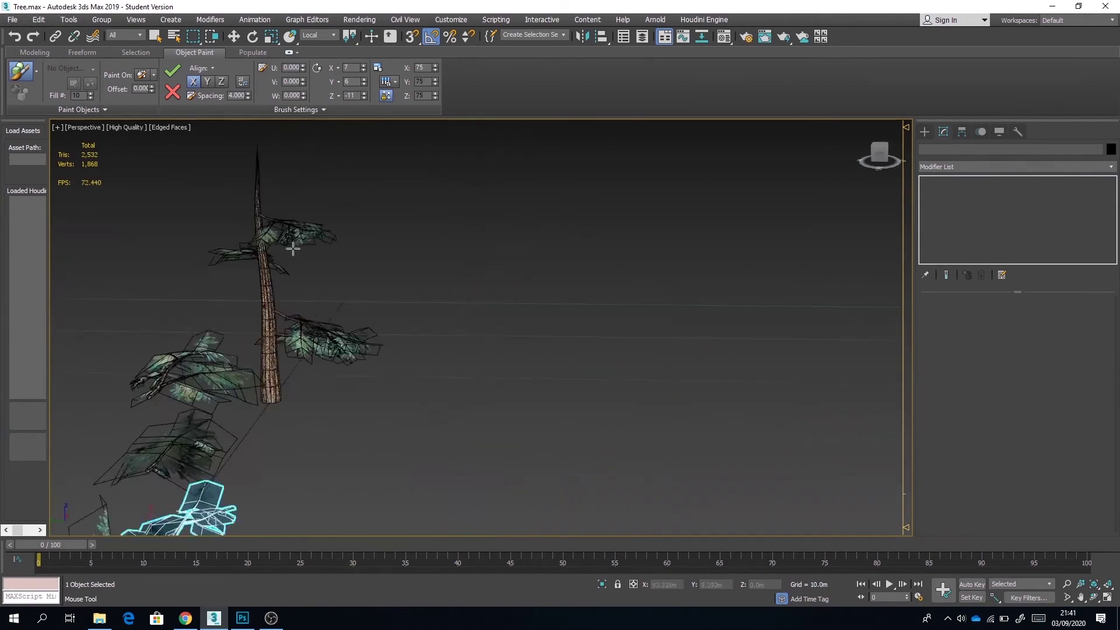
{"action": "left_click_drag", "start_coordinate": [364, 82], "coordinate": [365, 88]}
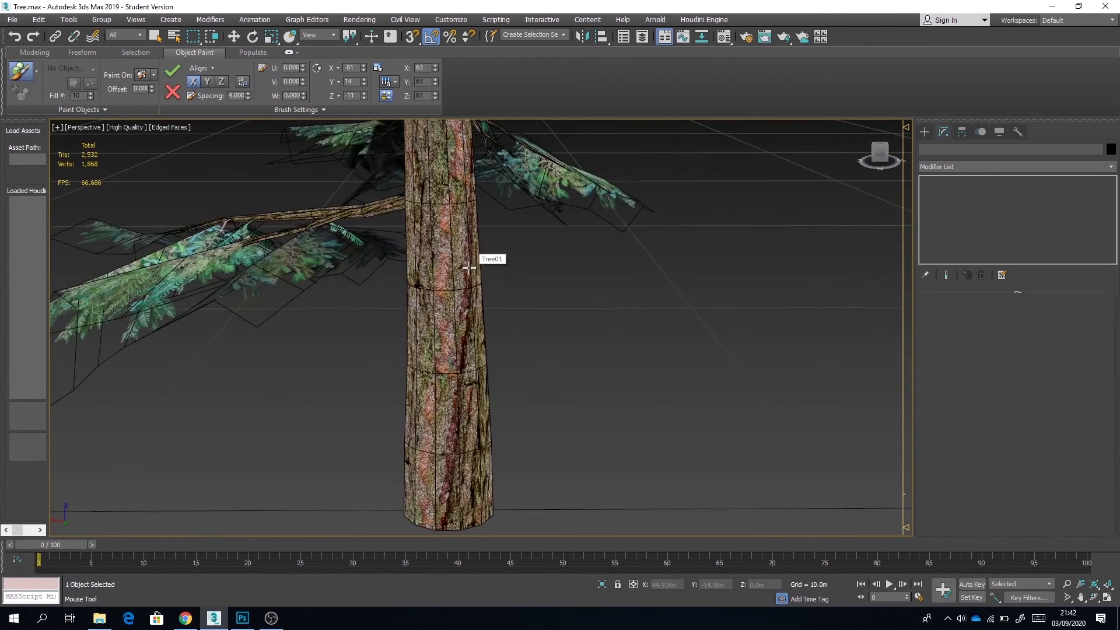
{"action": "left_click", "coordinate": [490, 258]}
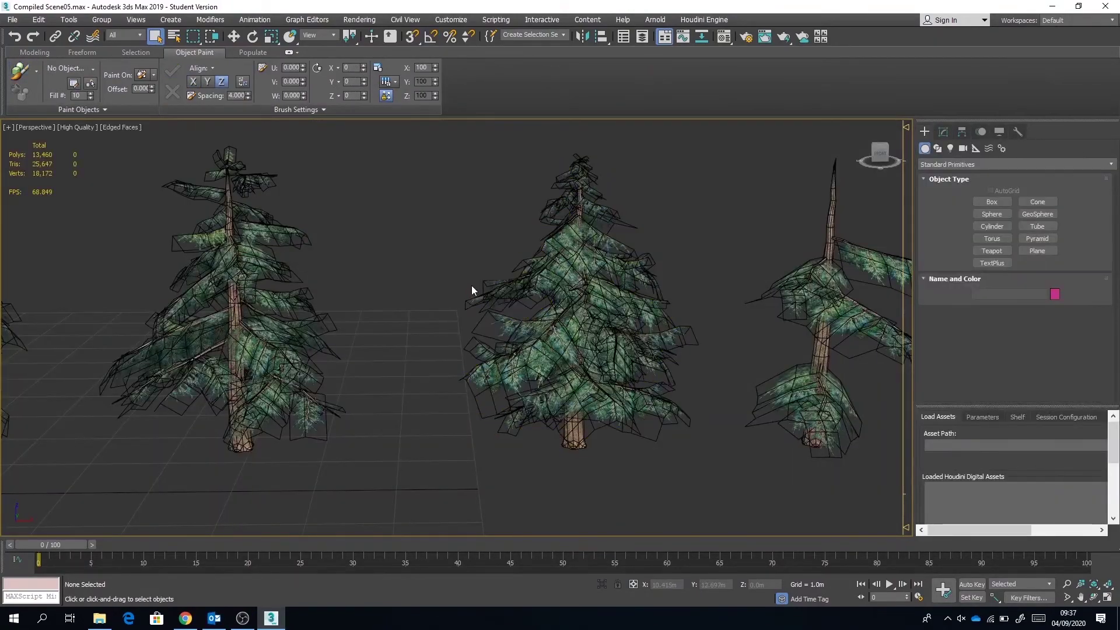
- Examine ConiferA in Compiled Scene05 from a distance and close up to study its branch layering and polygon statistics
{"action": "mouse_move", "coordinate": [472, 286]}
{"action": "middle_mouse_down"}
{"action": "mouse_move", "coordinate": [701, 291]}
{"action": "mouse_move", "coordinate": [487, 300]}
{"action": "middle_mouse_up"}
{"action": "scroll", "coordinate": [590, 302], "scroll_direction": "up", "scroll_amount": 3}
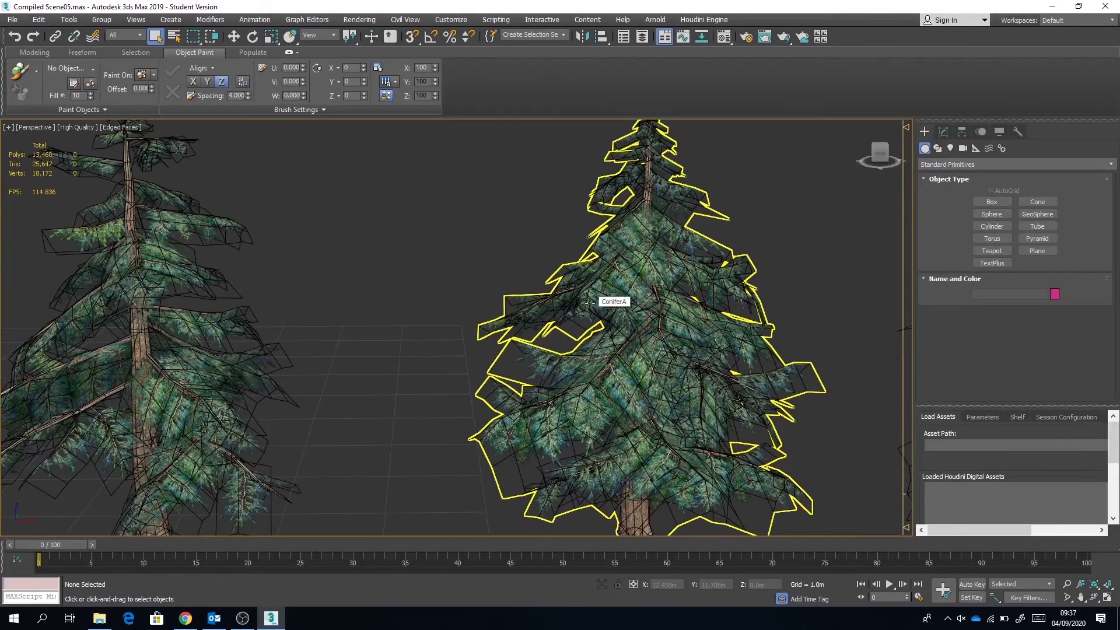
{"action": "left_click", "coordinate": [589, 303]}
{"action": "middle_click_drag", "start_coordinate": [195, 193], "coordinate": [365, 225]}
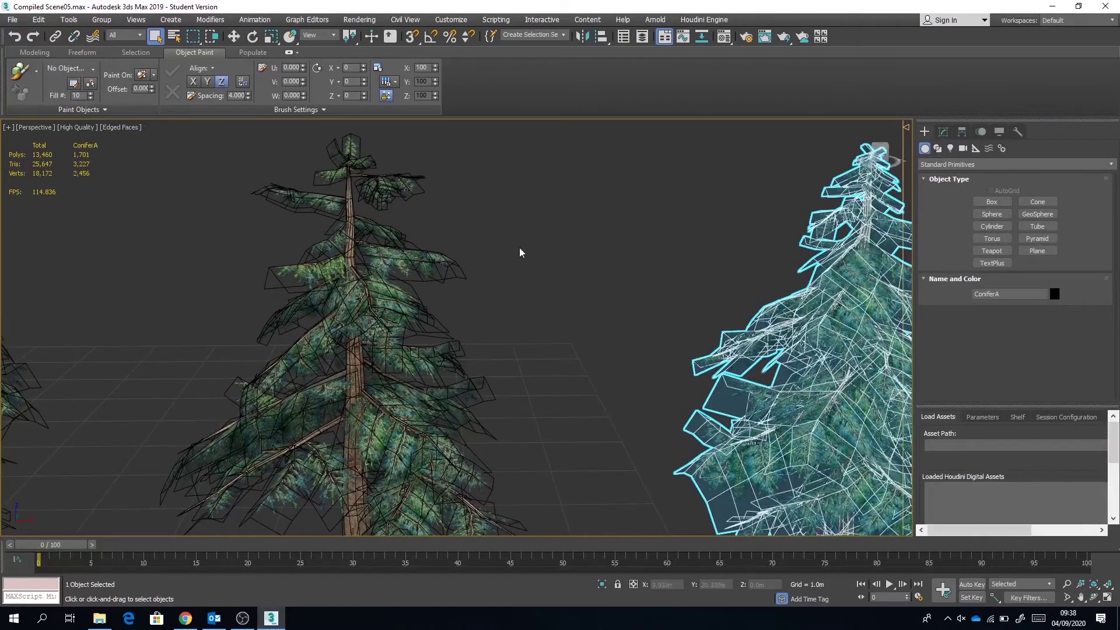
{"action": "middle_click_drag", "start_coordinate": [614, 253], "coordinate": [626, 295], "text": "alt"}
{"action": "scroll", "coordinate": [652, 294], "scroll_direction": "up", "scroll_amount": 10}
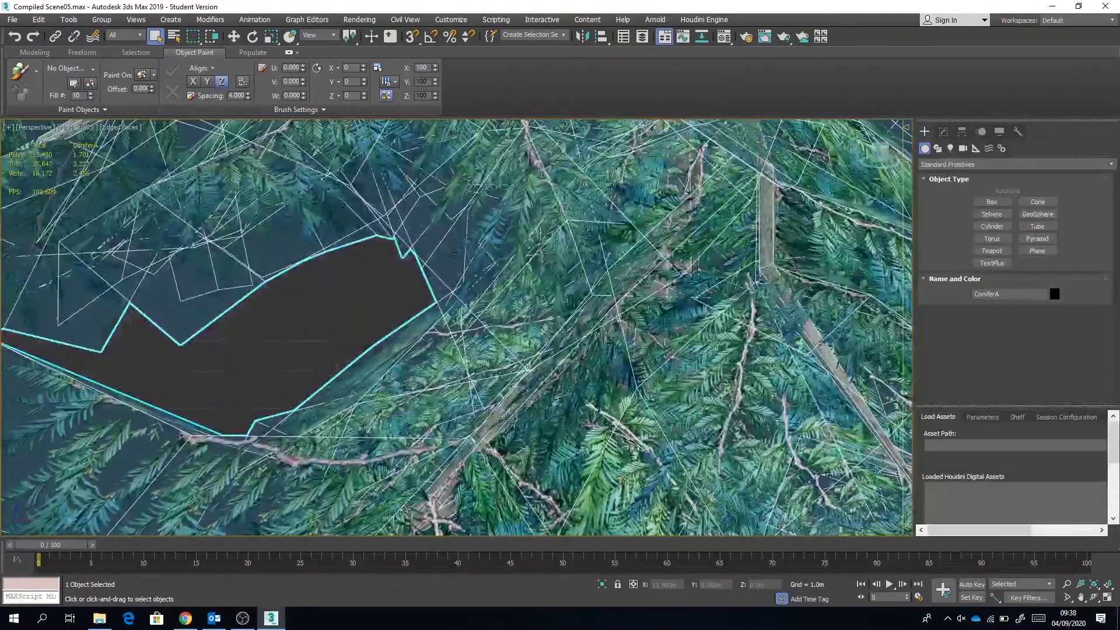
{"action": "scroll", "coordinate": [369, 393], "scroll_direction": "down", "scroll_amount": 8}
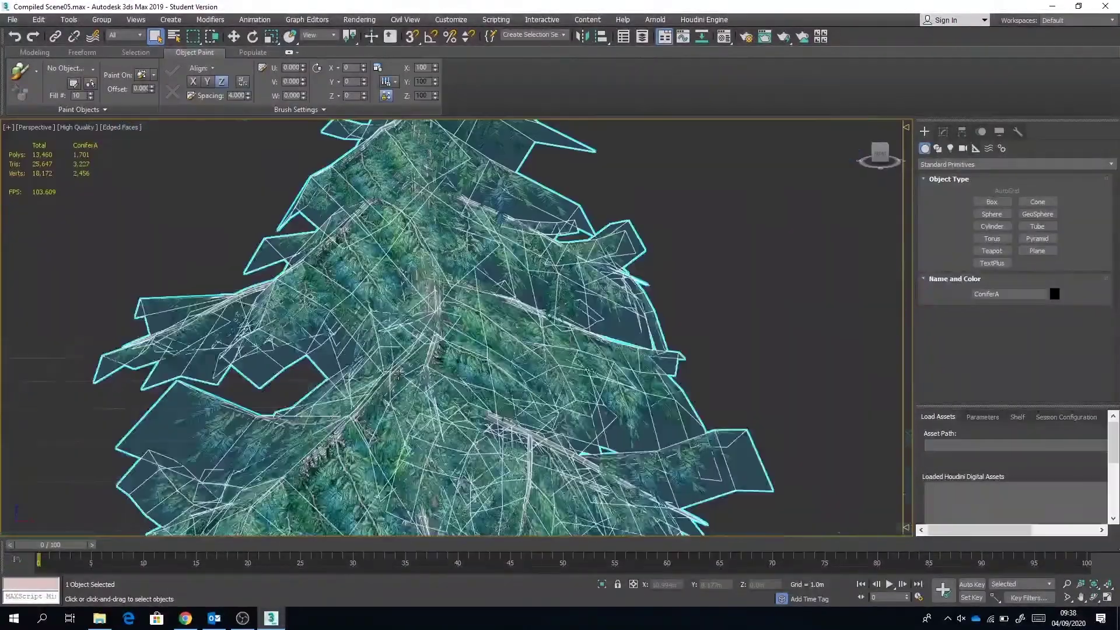
- Attach the four separate branches around the Trunk to it, combining them into a single Editable Poly object
{"action": "scroll", "coordinate": [417, 290], "scroll_direction": "down", "scroll_amount": 8}
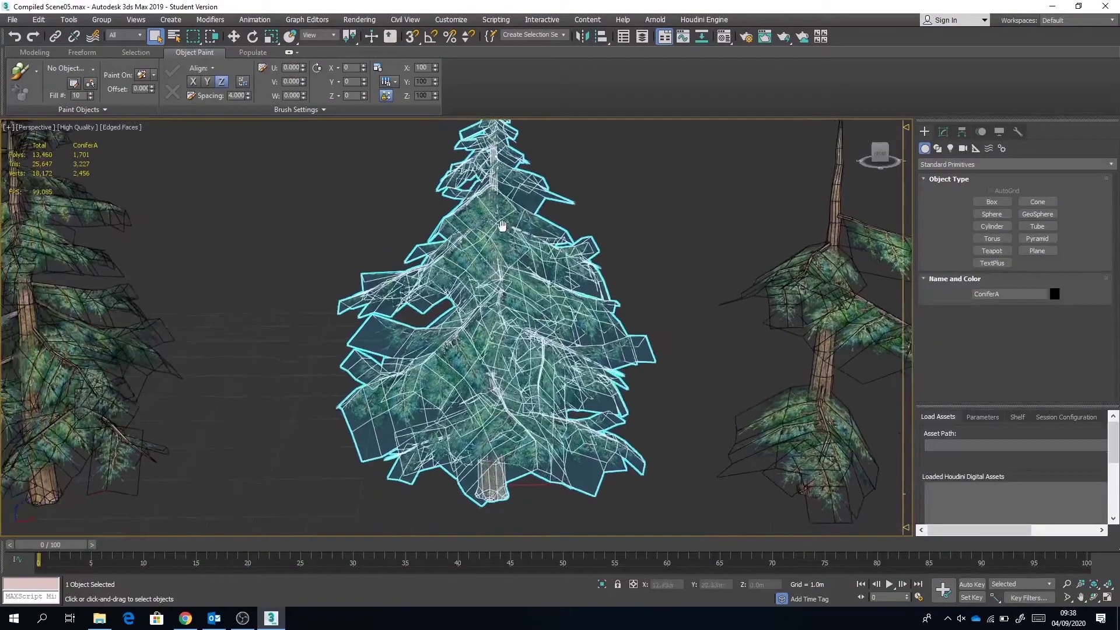
{"action": "left_click", "coordinate": [727, 185]}
{"action": "left_click", "coordinate": [722, 187]}
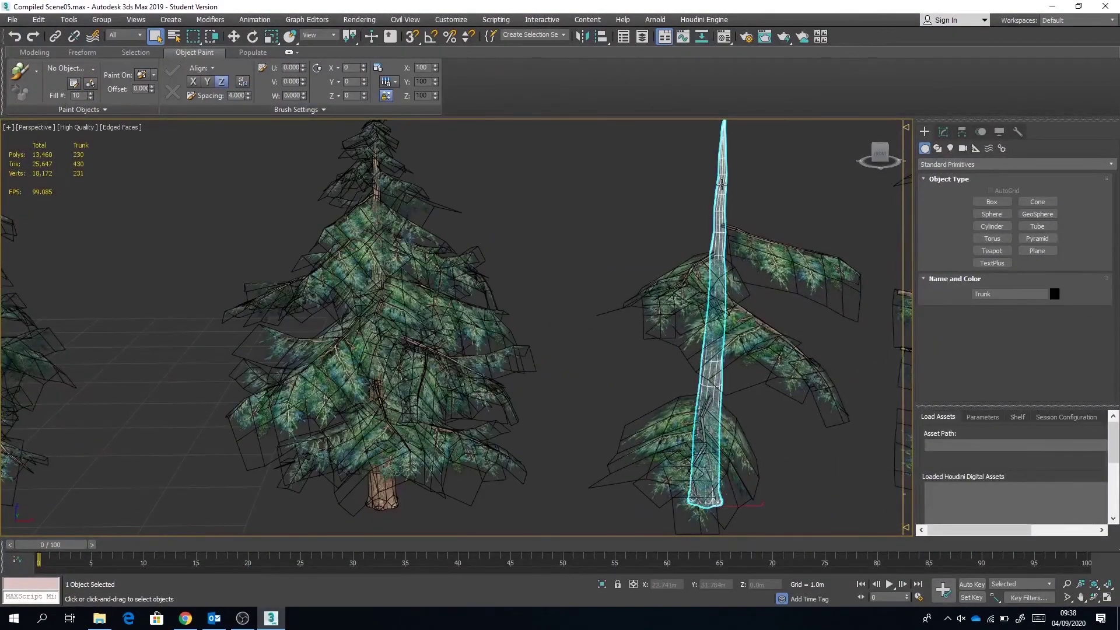
{"action": "key", "text": "z"}
{"action": "left_click", "coordinate": [941, 133]}
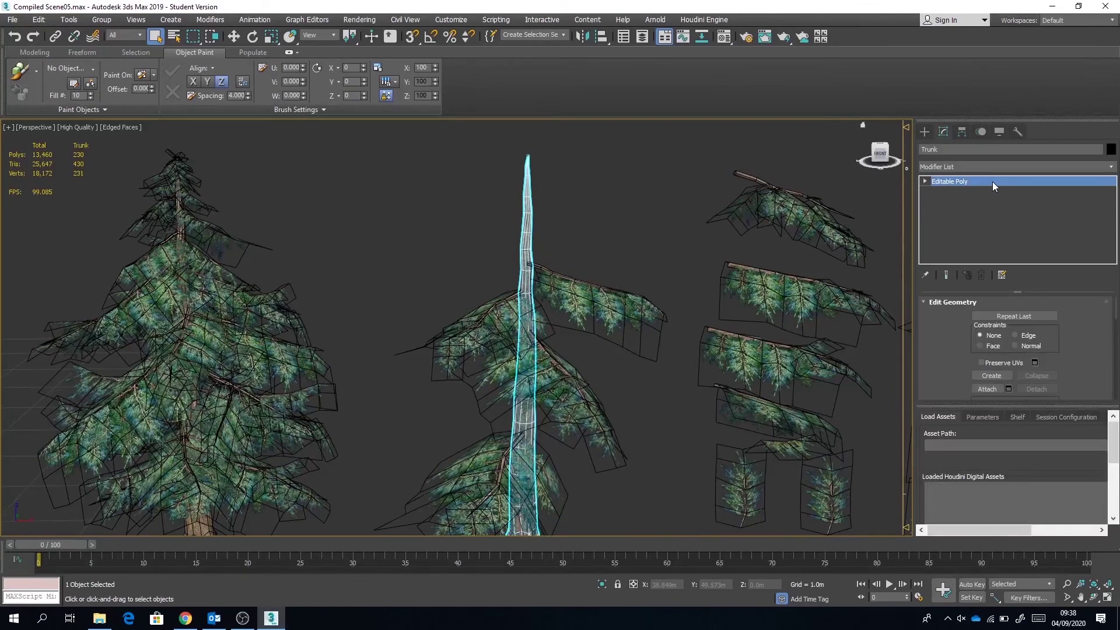
{"action": "scroll", "coordinate": [957, 323], "scroll_direction": "down", "scroll_amount": 1}
{"action": "left_click", "coordinate": [991, 367]}
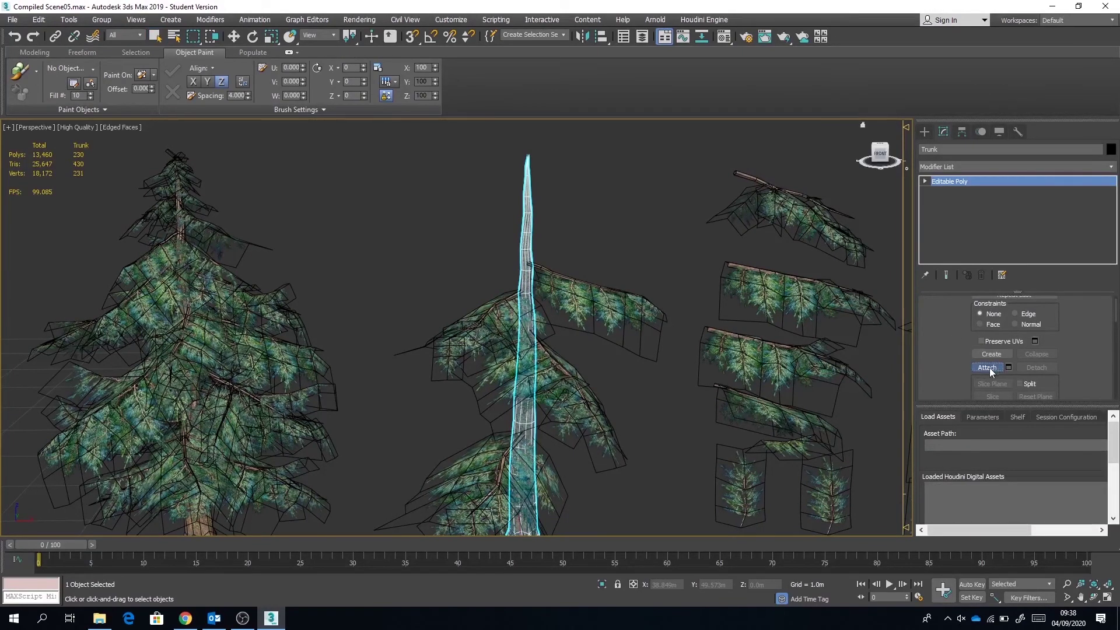
{"action": "left_click", "coordinate": [591, 298]}
{"action": "left_click", "coordinate": [500, 311]}
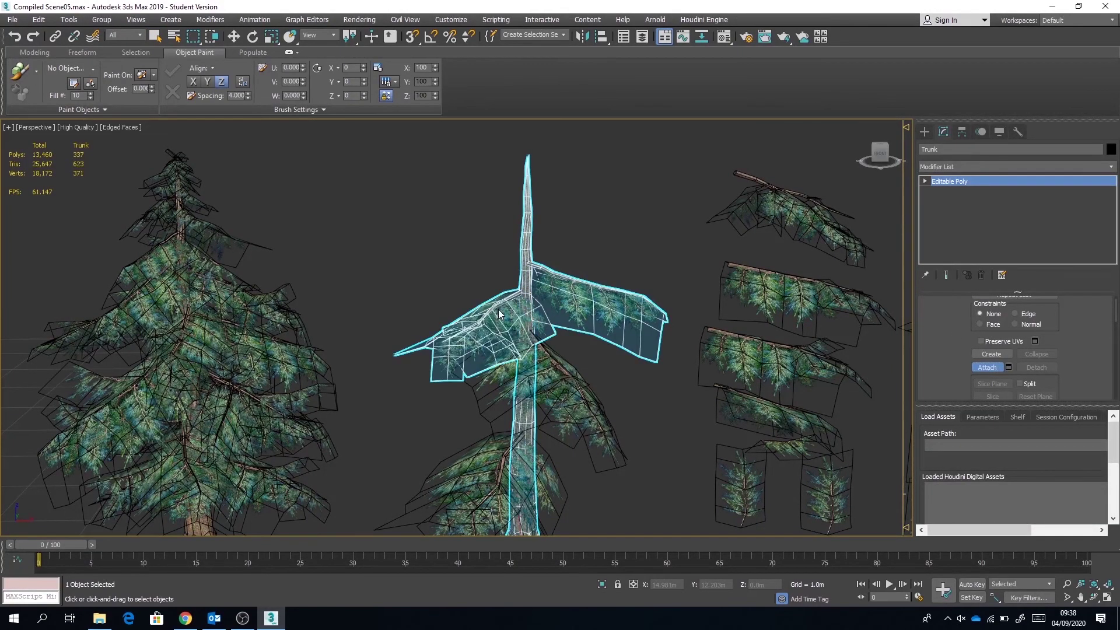
{"action": "left_click", "coordinate": [557, 370]}
{"action": "middle_click_drag", "start_coordinate": [557, 371], "coordinate": [546, 280]}
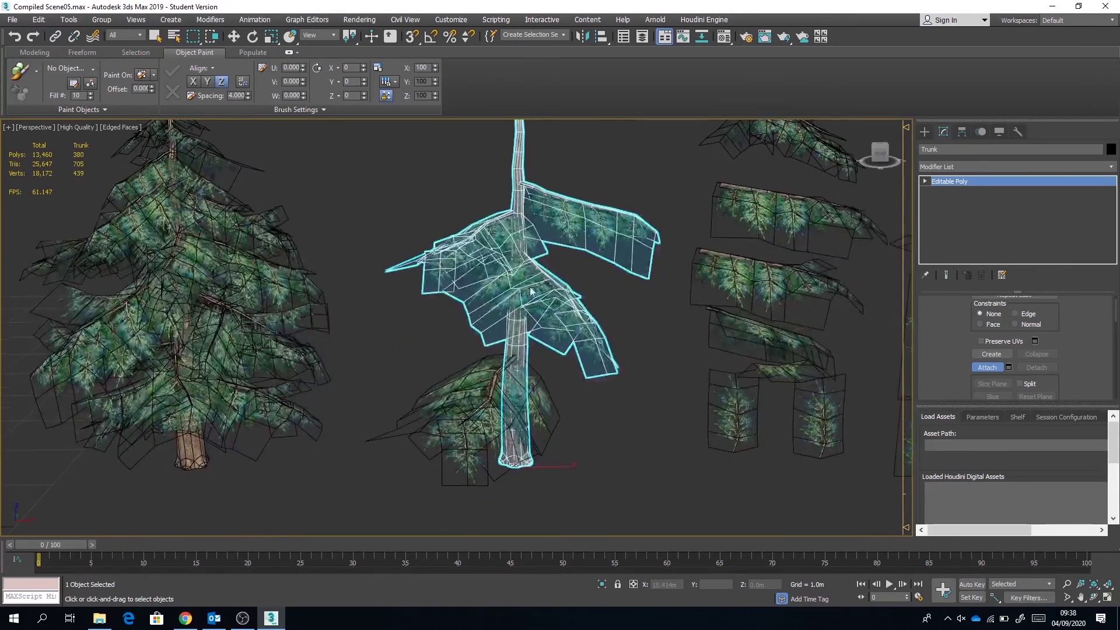
{"action": "left_click", "coordinate": [496, 372]}
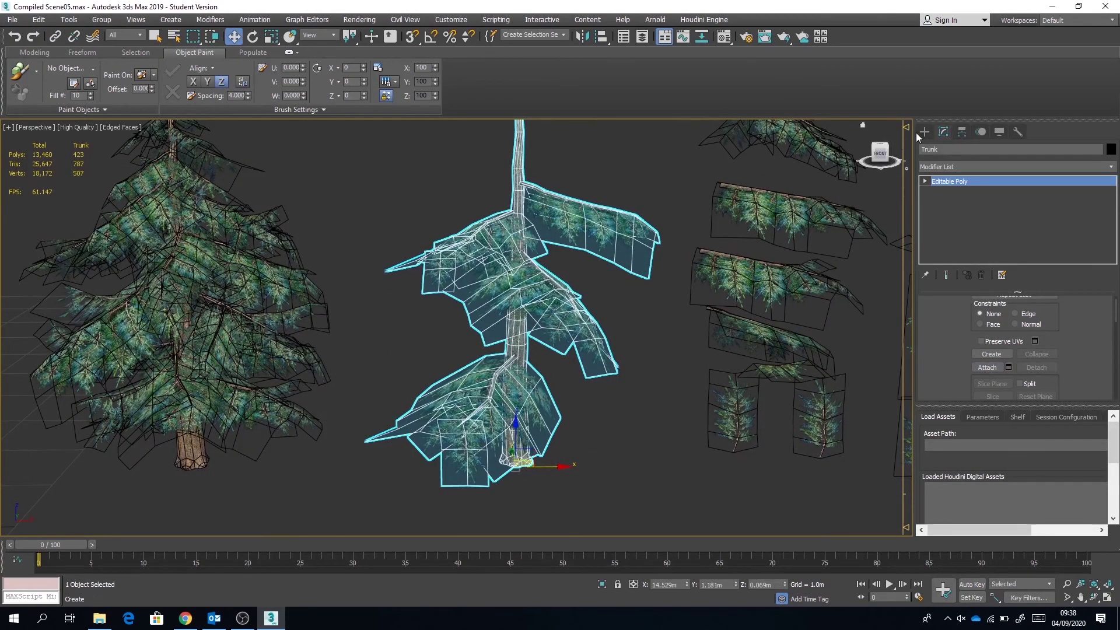
- Examine the finished conifers from different angles, selecting ConiferB003 and ConiferA001 to compare their shapes and polygon statistics
{"action": "middle_click_drag", "start_coordinate": [477, 214], "coordinate": [619, 207]}
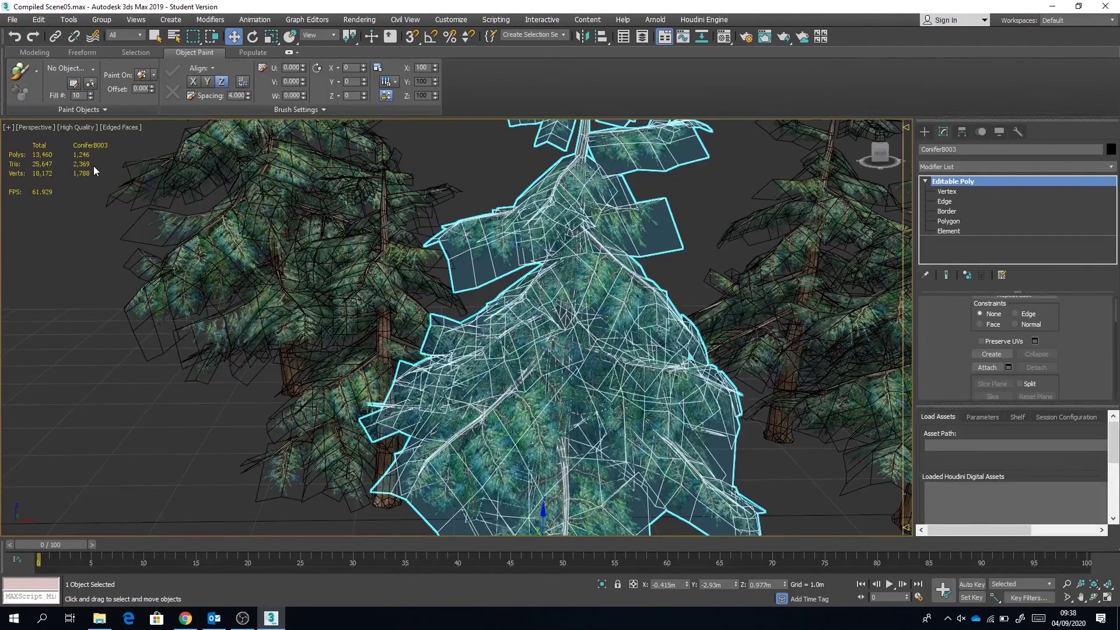
{"action": "scroll", "coordinate": [594, 206], "scroll_direction": "down", "scroll_amount": 5}
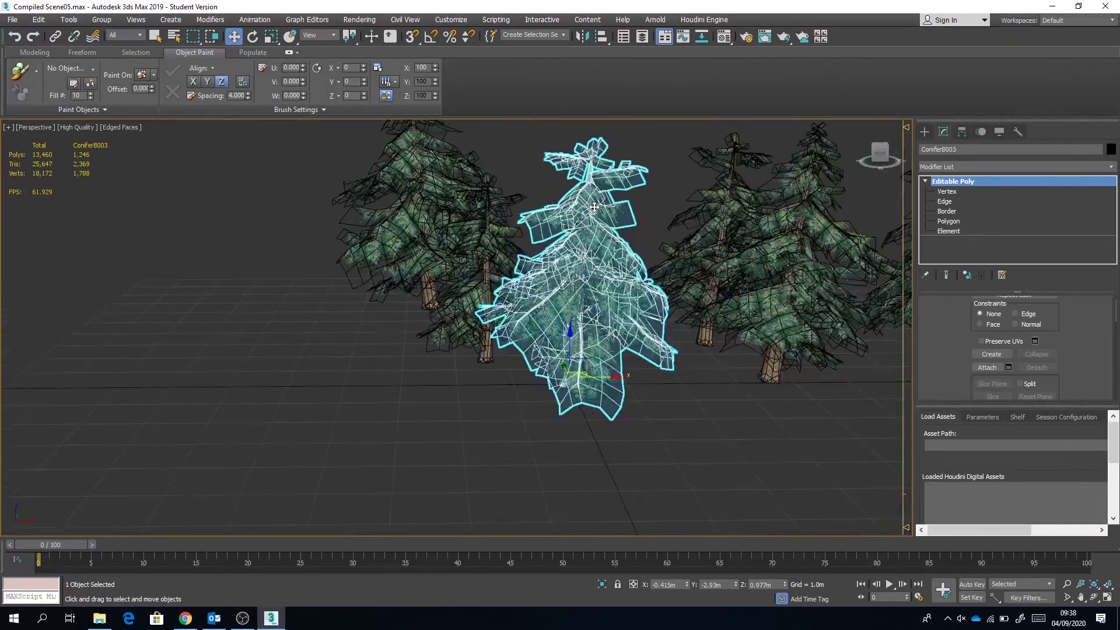
{"action": "middle_click_drag", "start_coordinate": [573, 219], "coordinate": [422, 252], "text": "alt"}
{"action": "left_click", "coordinate": [465, 253]}
{"action": "left_click", "coordinate": [343, 232]}
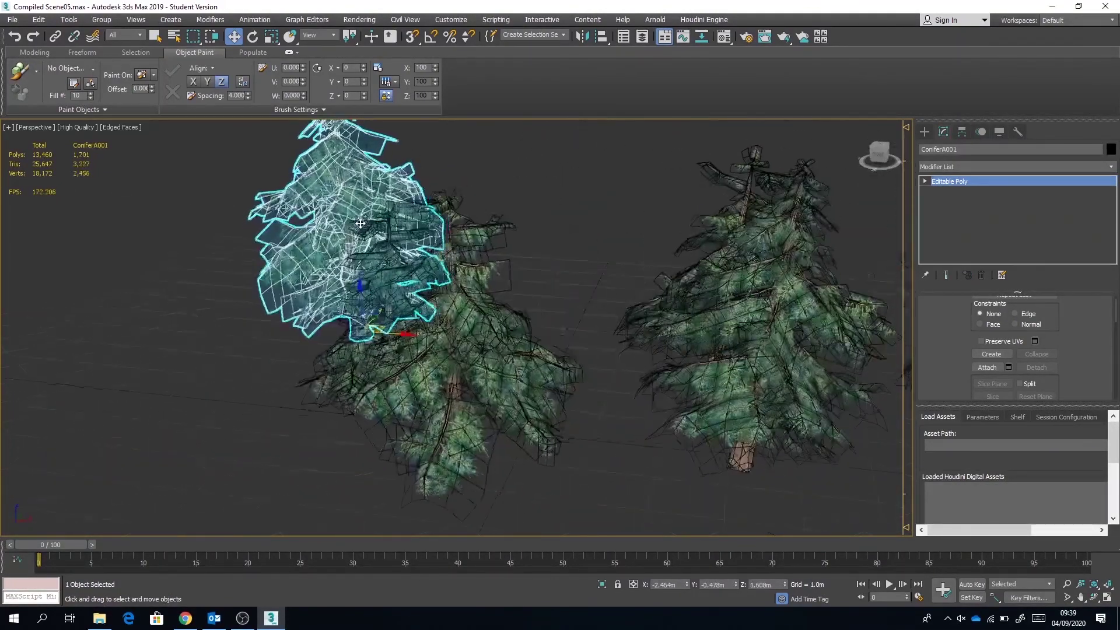